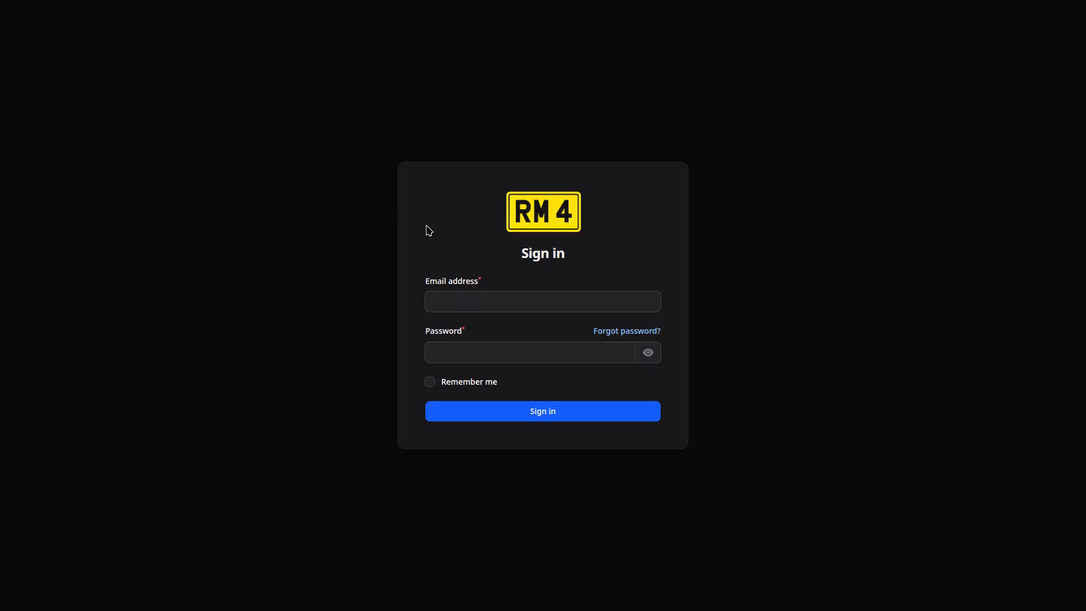
Autofill the saved account e-mail and password and submit the sign-in.
key("ctrl+shift+l")
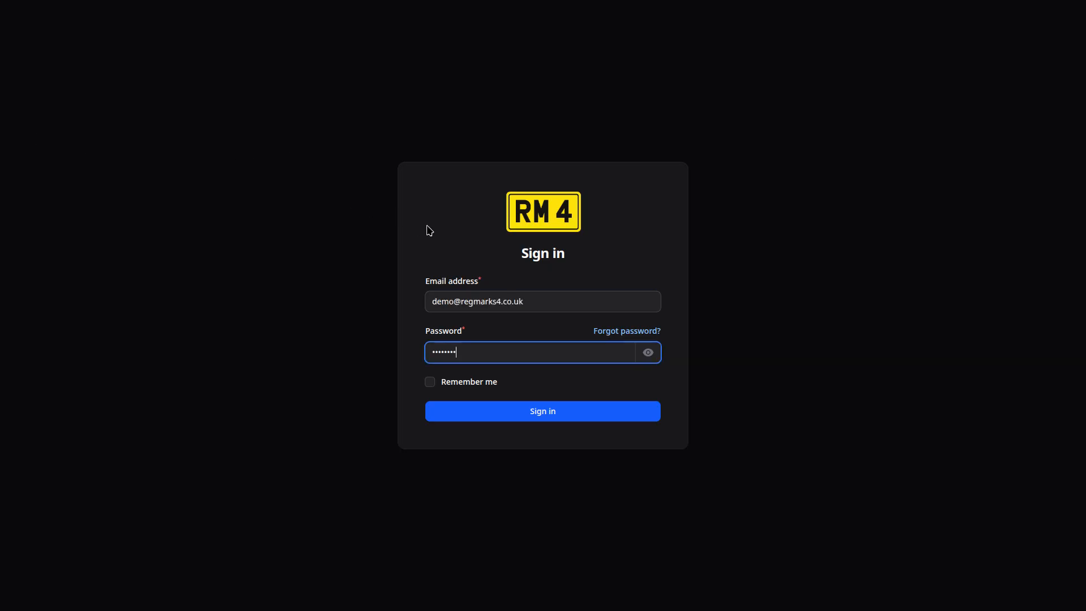
key("Return")
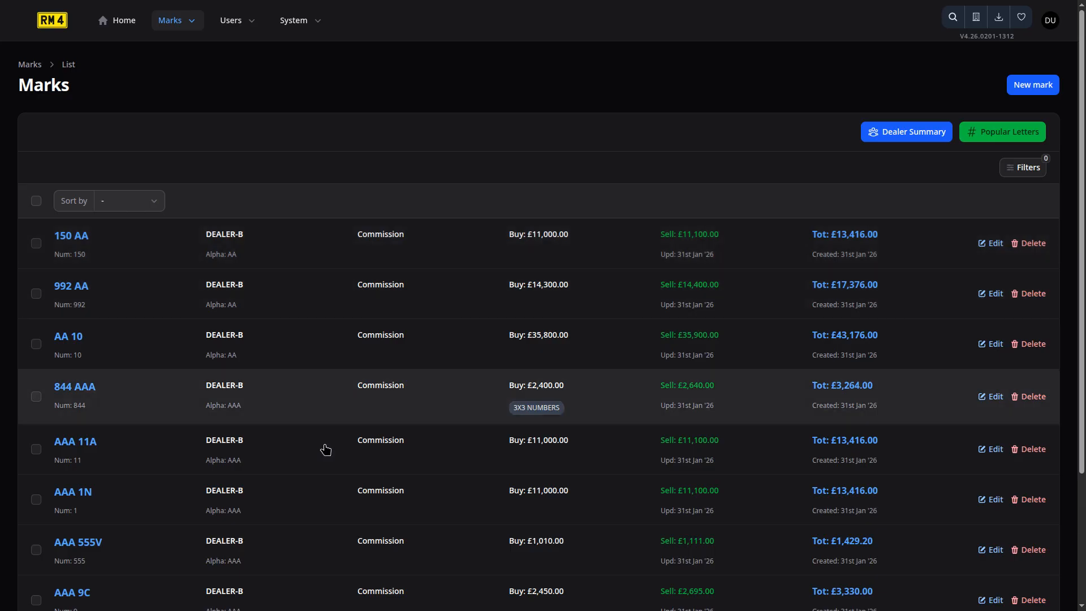
Scroll the 33,538-result Marks list to the pagination bar and back, then open the Marks menu.
scroll(314, 394, "down", 3)
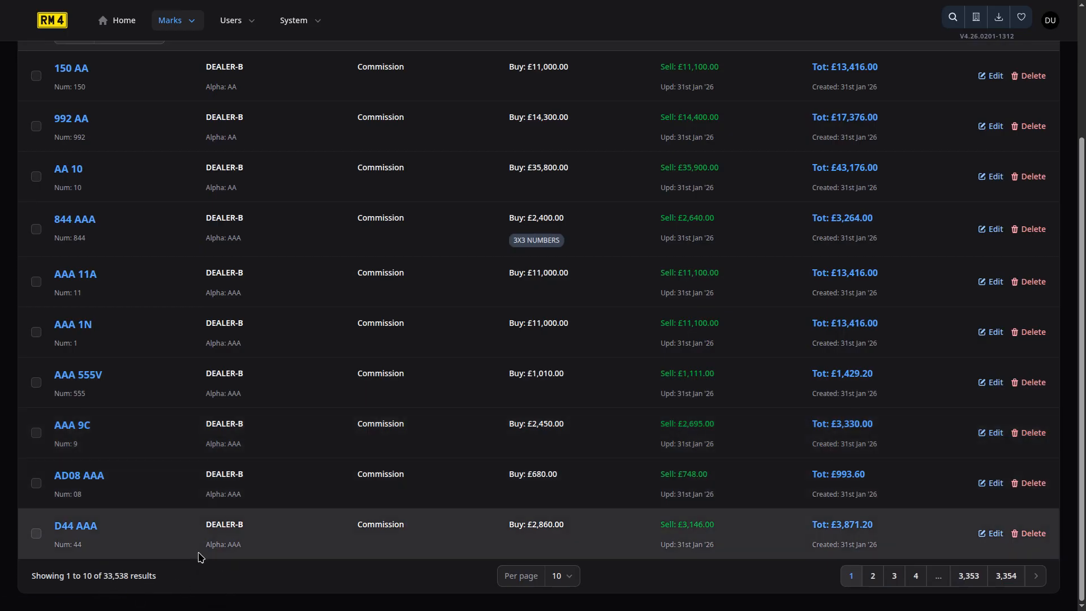
scroll(199, 555, "up", 3)
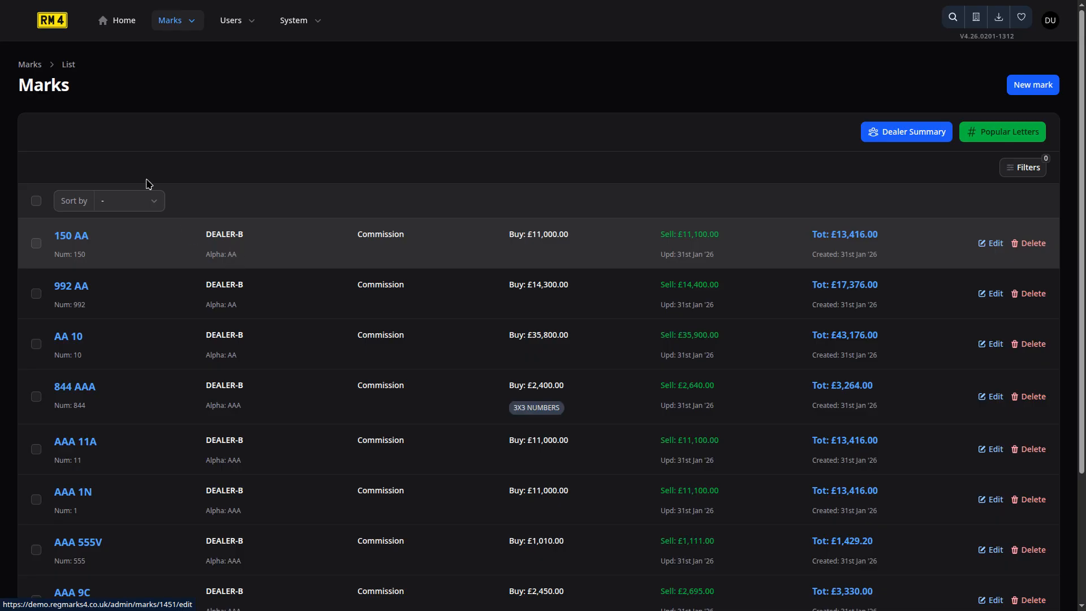
left_click(184, 23)
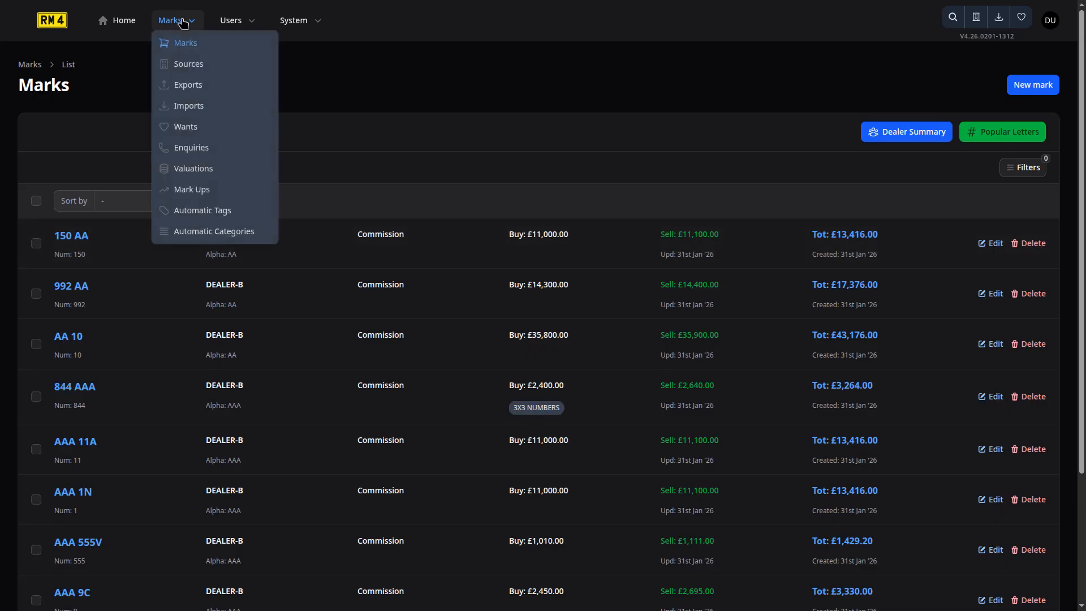
Go to Marks > Sources and start a new source from the seven-source list.
left_click(214, 70)
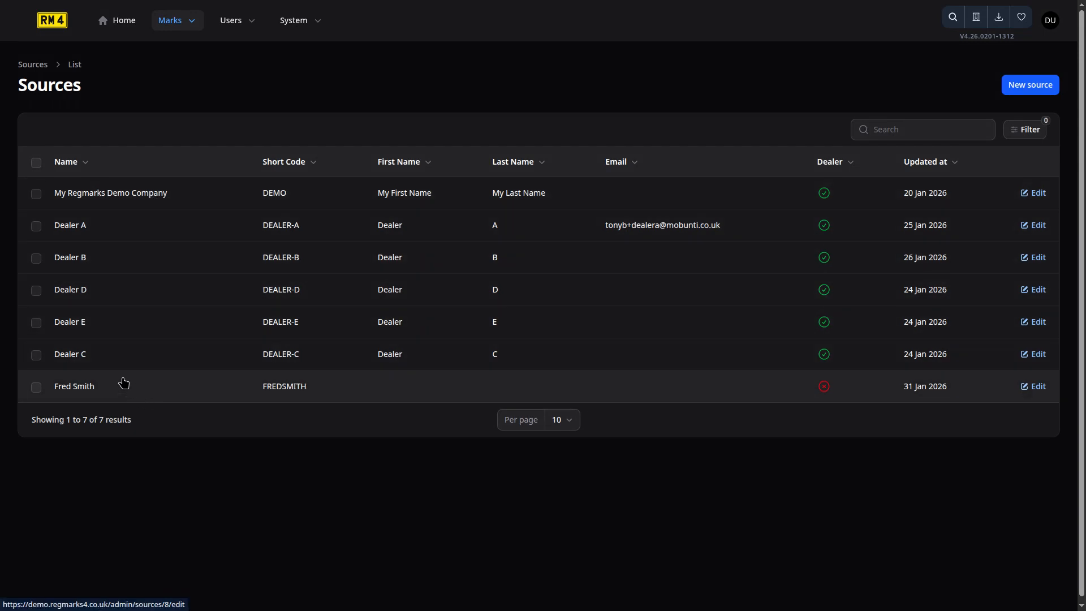
left_click(1030, 85)
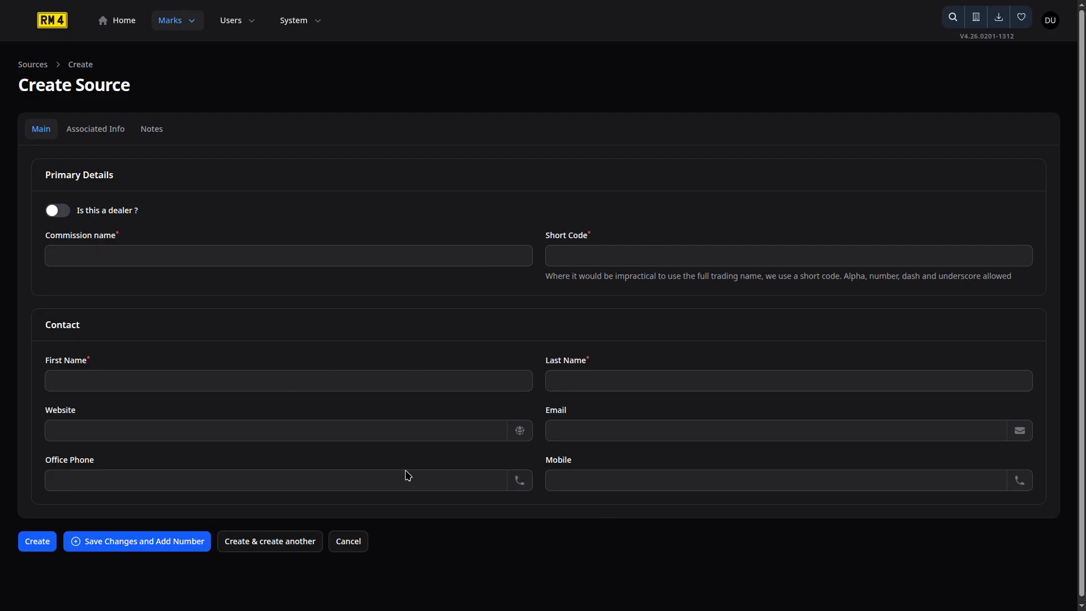
Look over the Associated Info and Notes tabs, then switch on 'Is this a dealer?' on Main.
left_click(93, 135)
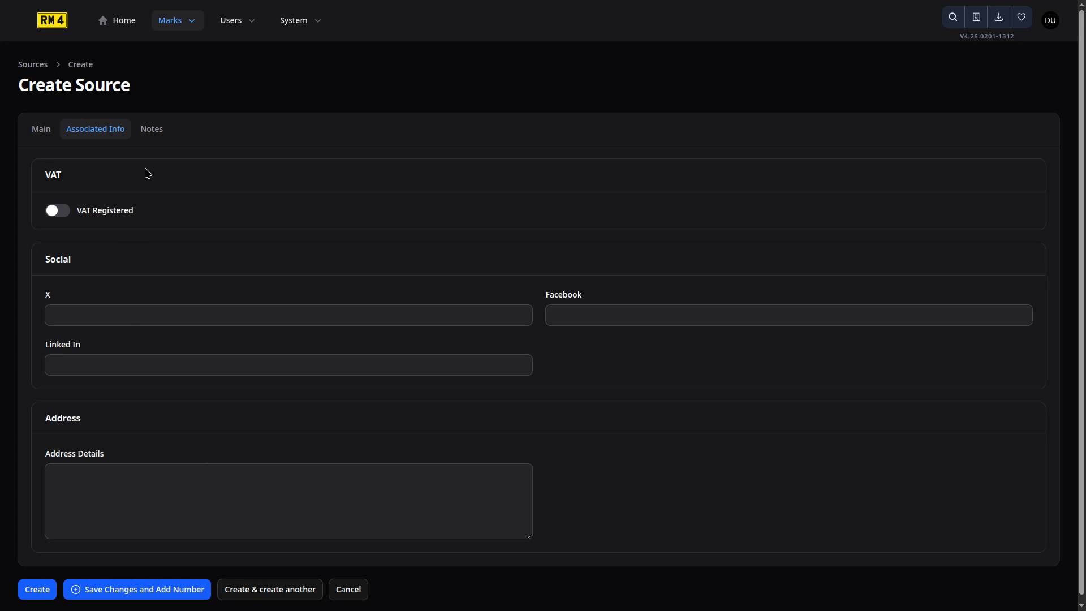
left_click(152, 133)
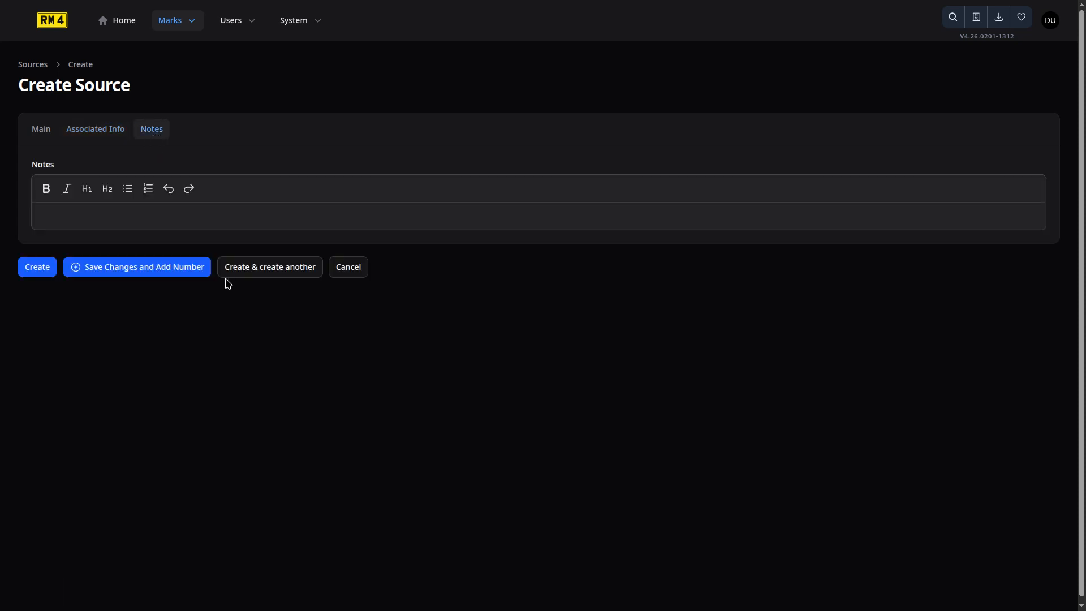
left_click(165, 212)
left_click(40, 132)
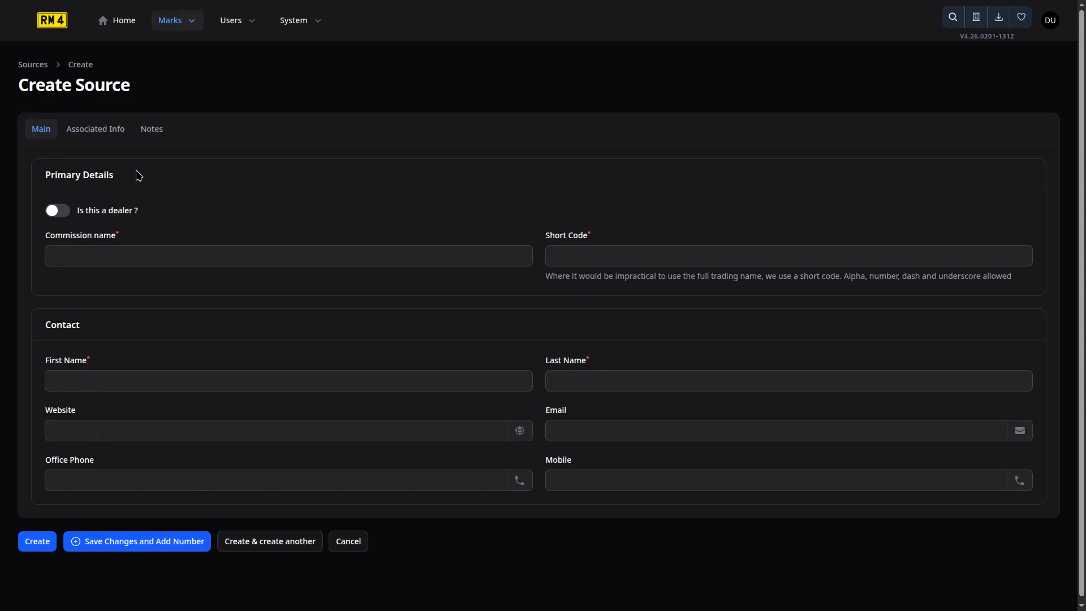
left_click(67, 211)
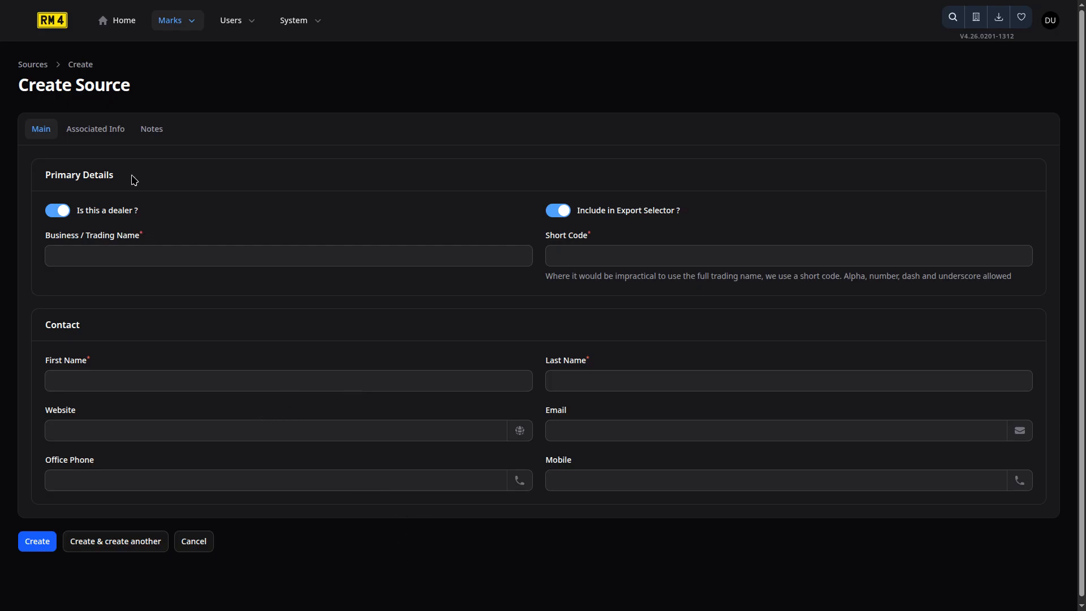
Review the dealer's Associated Info and Markup Type options, leaving Markup Type unset.
left_click(103, 136)
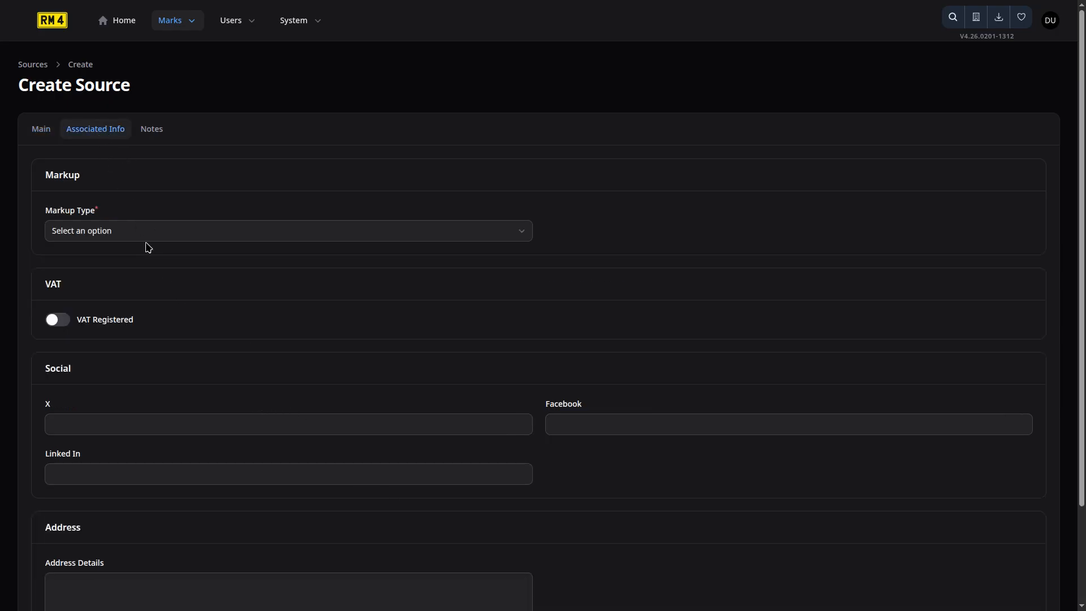
left_click(261, 233)
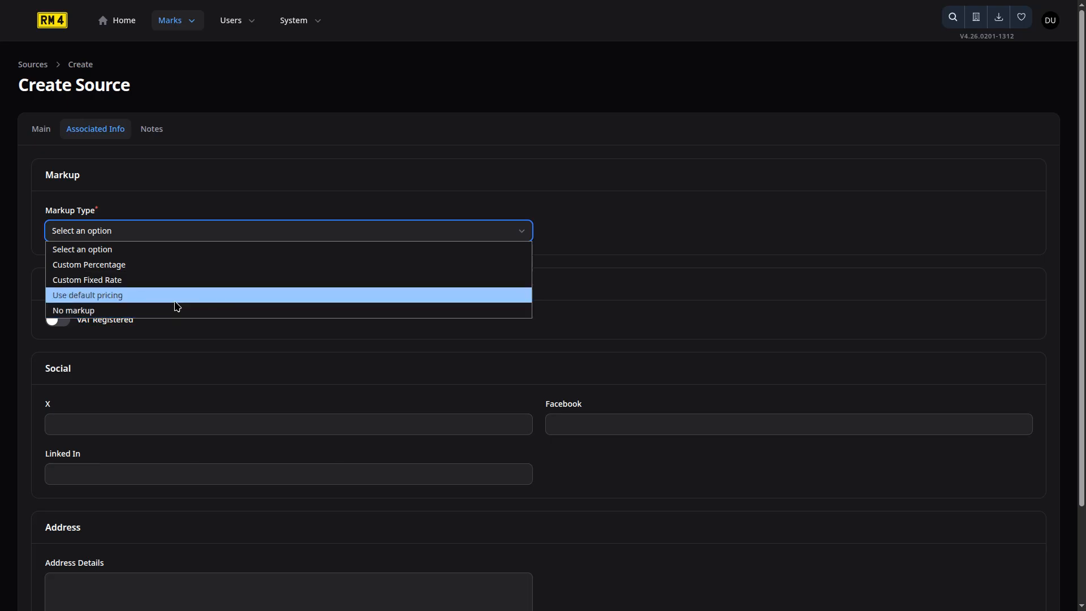
left_click(146, 166)
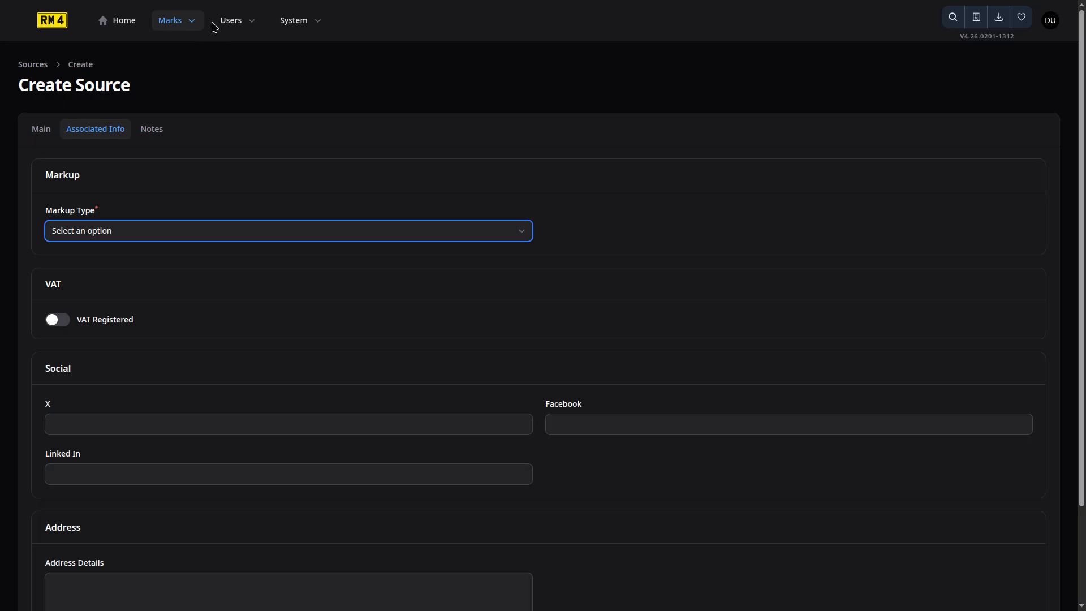
left_click(170, 25)
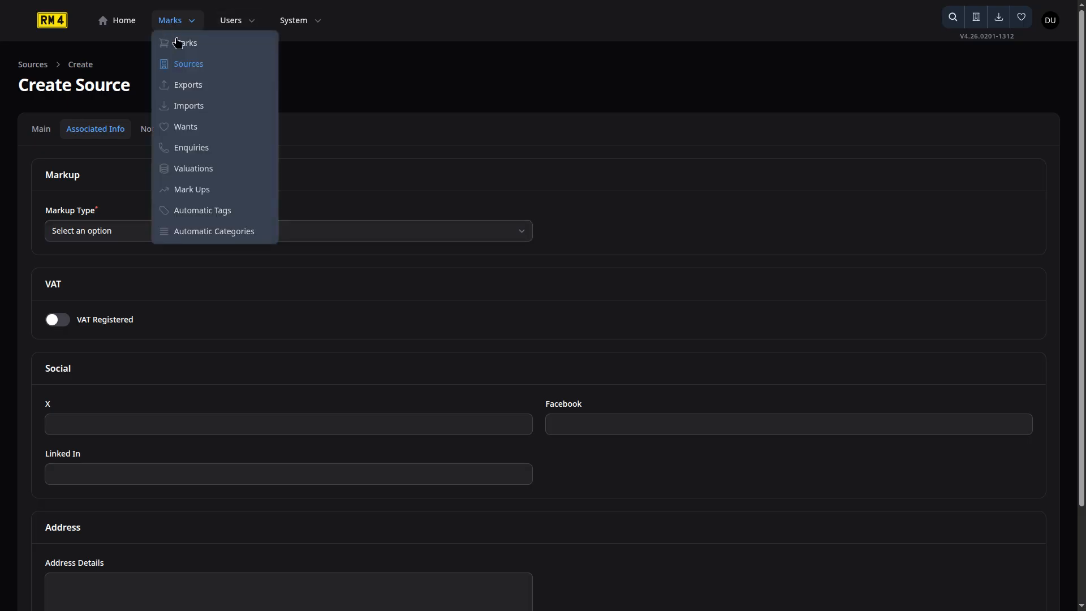
Show the Mark Ups list and dismiss the Markup Coverage Information notice.
left_click(179, 194)
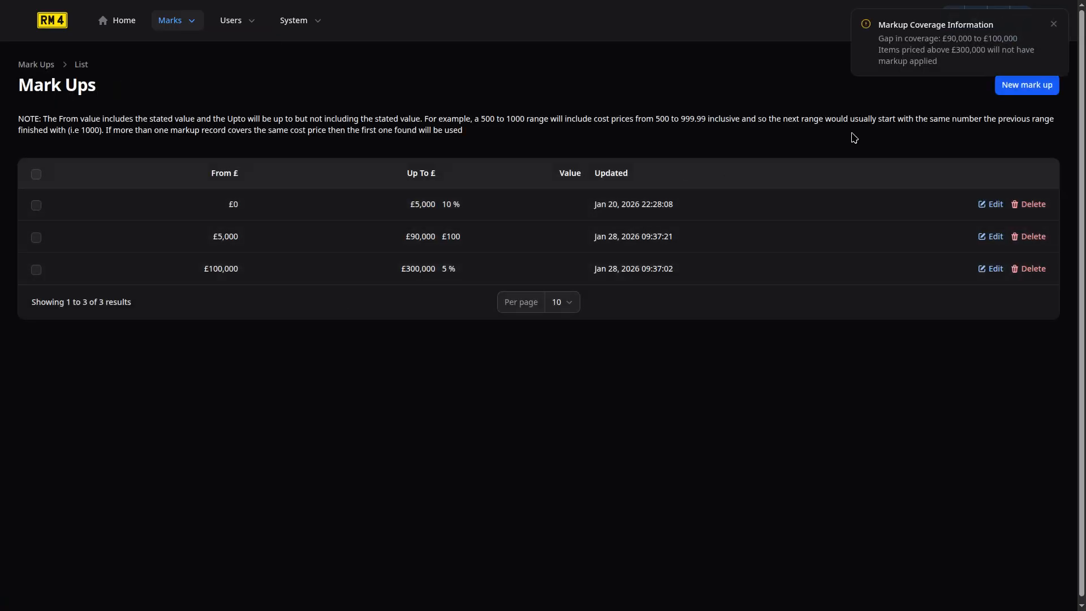
left_click(1053, 25)
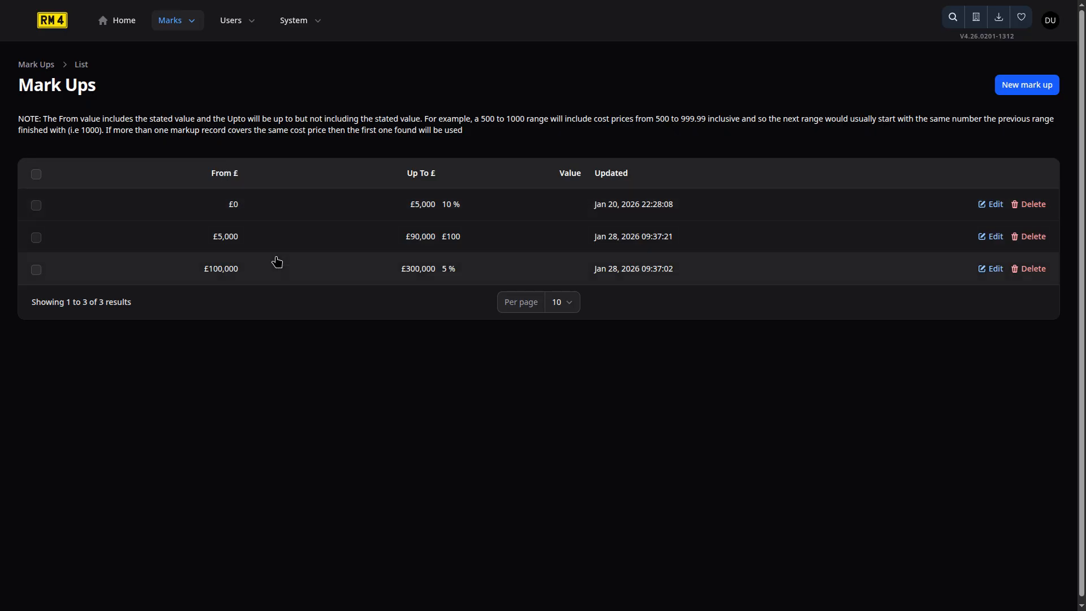
Go to Marks > Wants and start a new want from the one-want list.
left_click(174, 28)
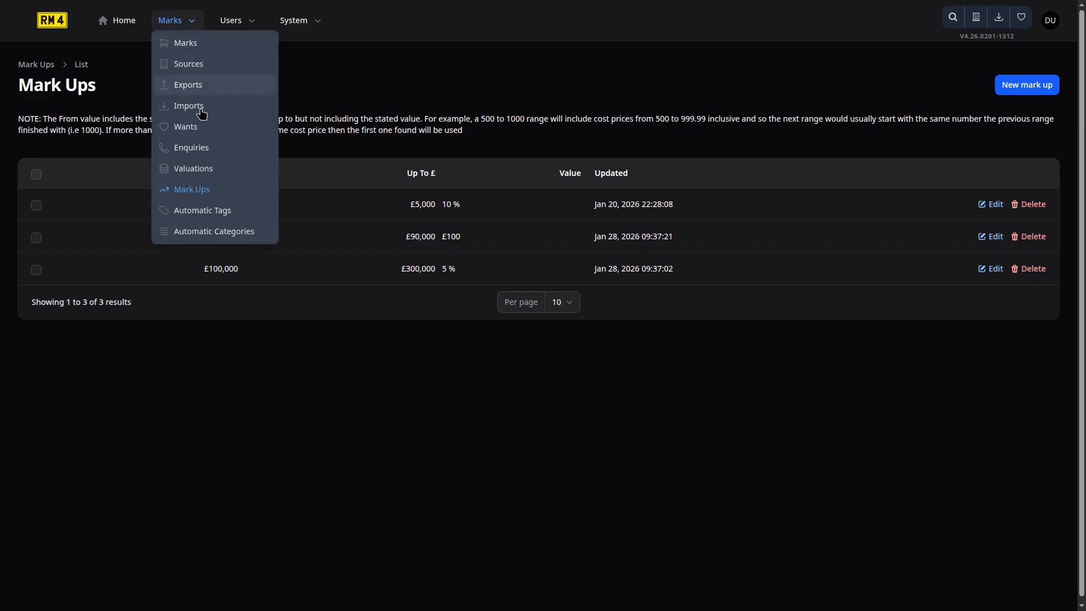
left_click(198, 131)
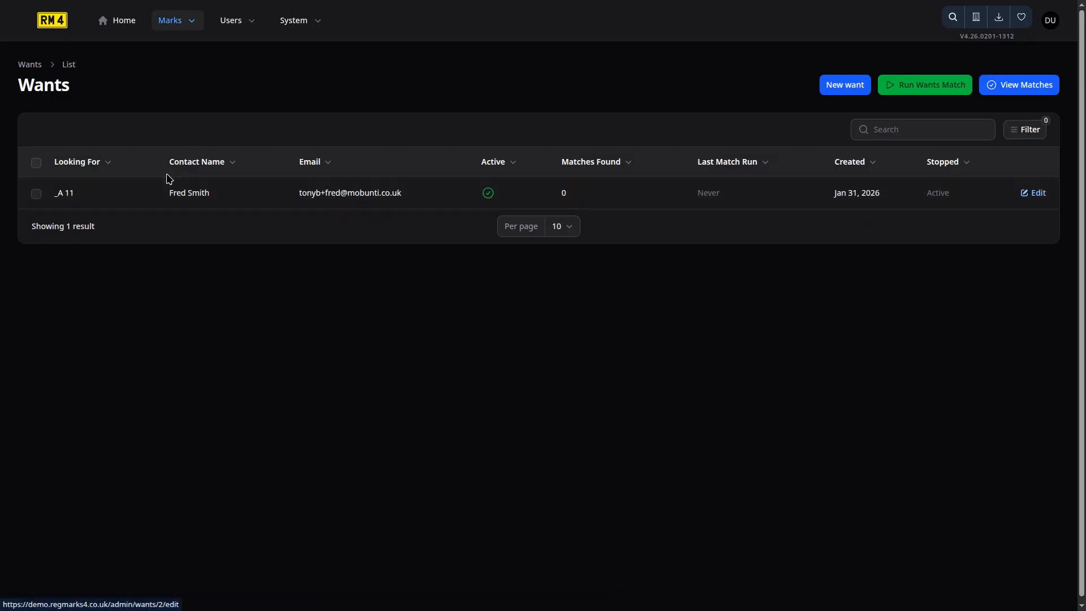
left_click(831, 91)
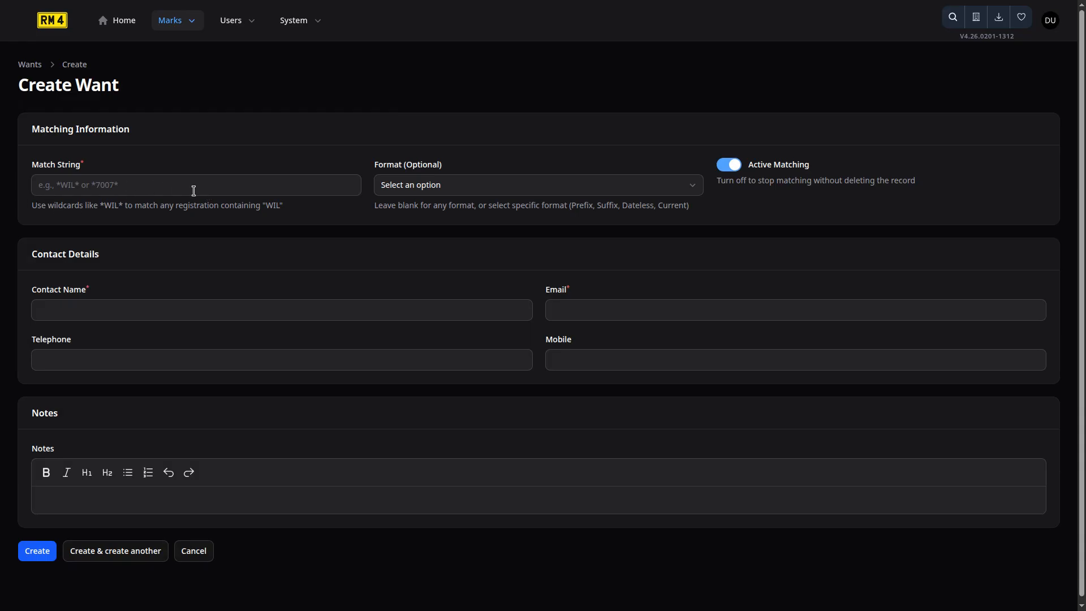
Enter AB56 A_C as the want's match string, leaving the Format dropdown unset.
left_click(141, 186)
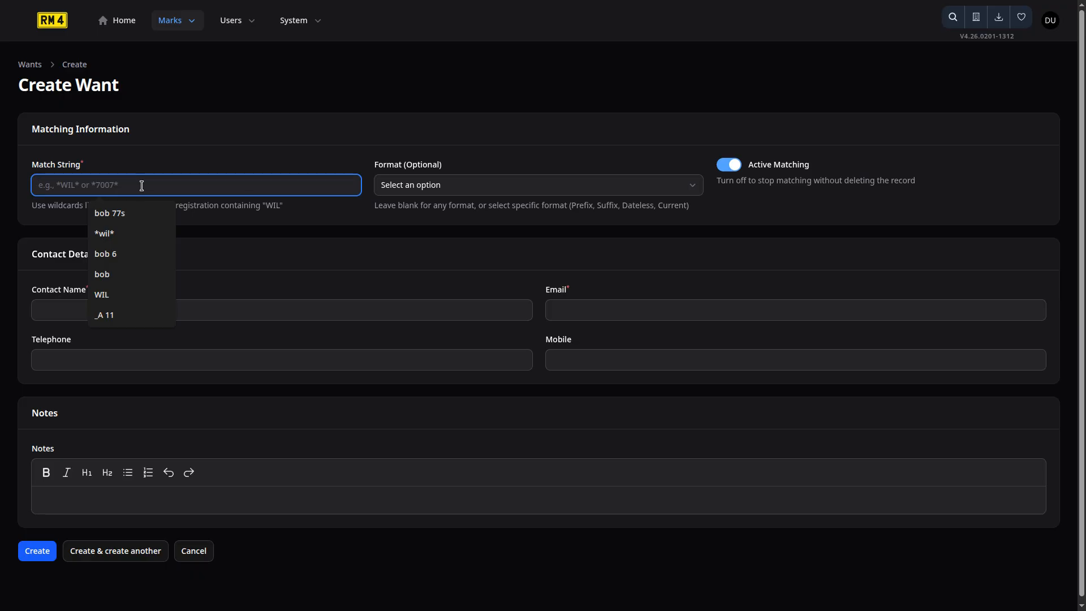
type("*")
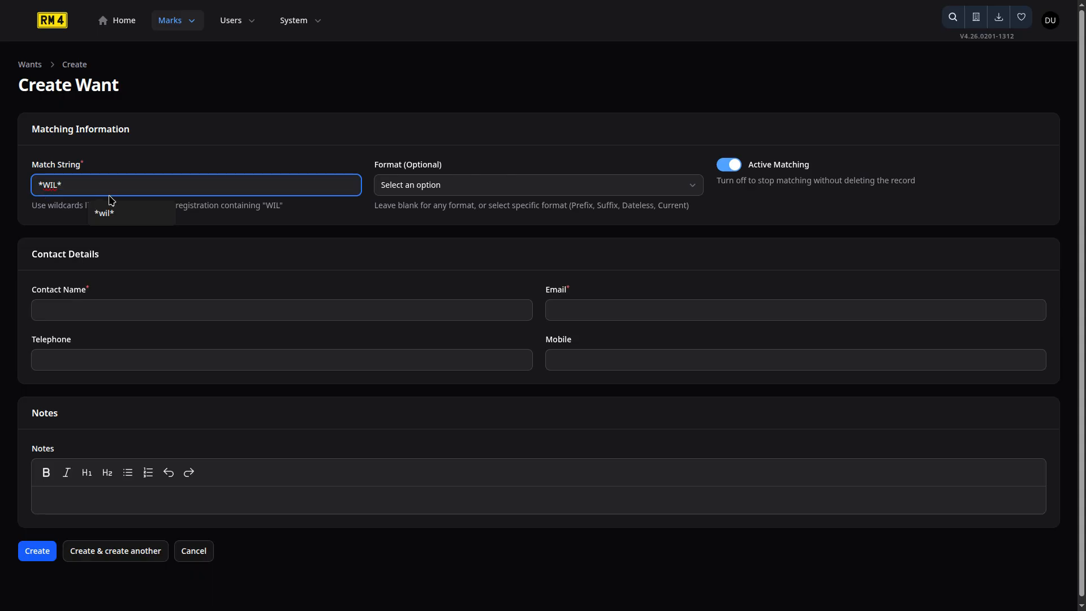
key("BackSpace")
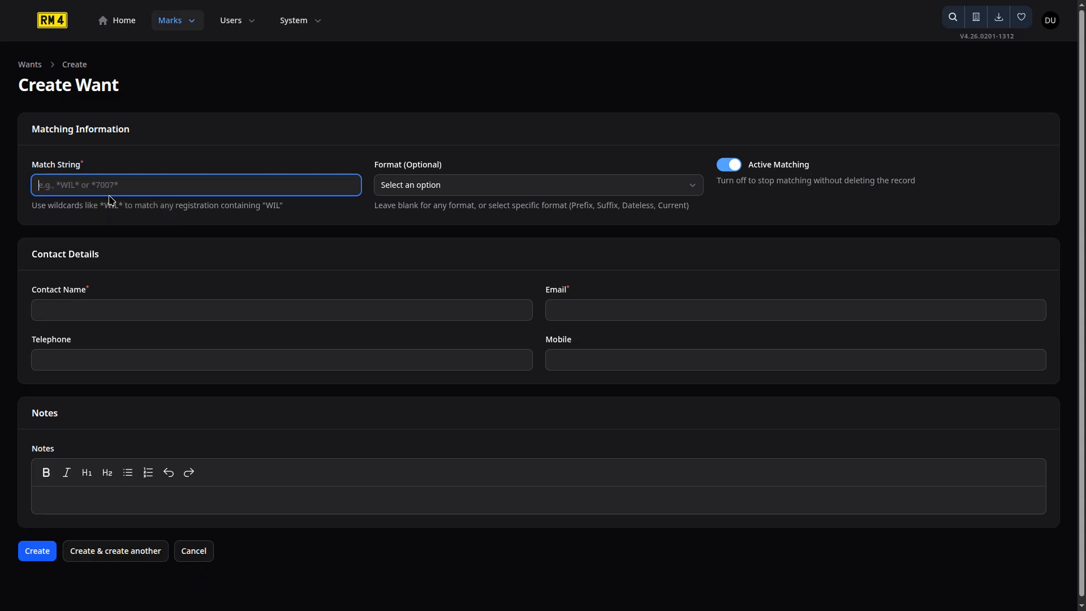
type("AB56 A_C")
left_click(502, 191)
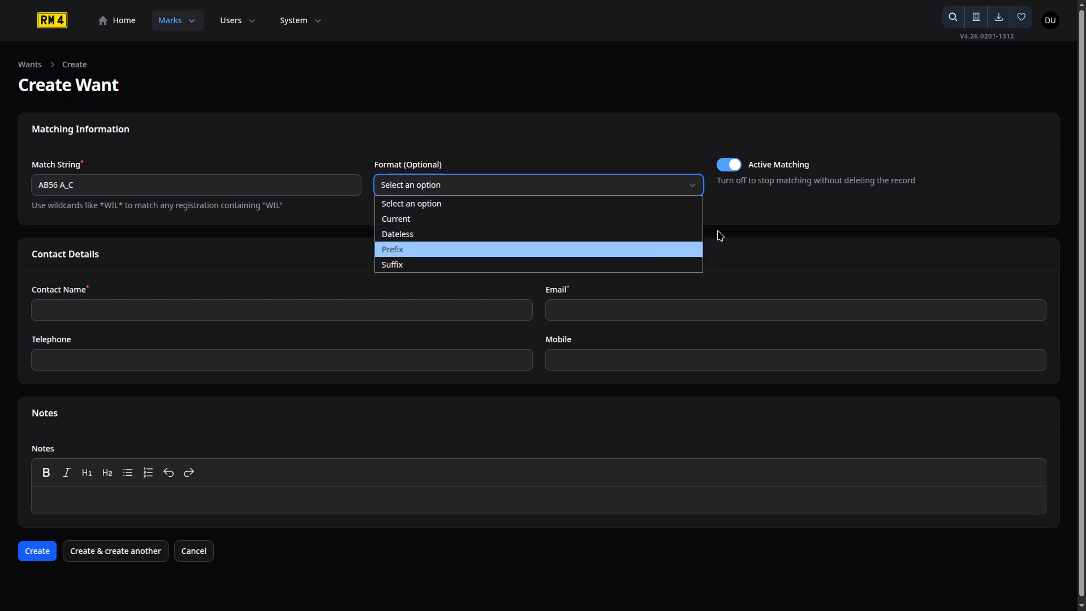
left_click(745, 202)
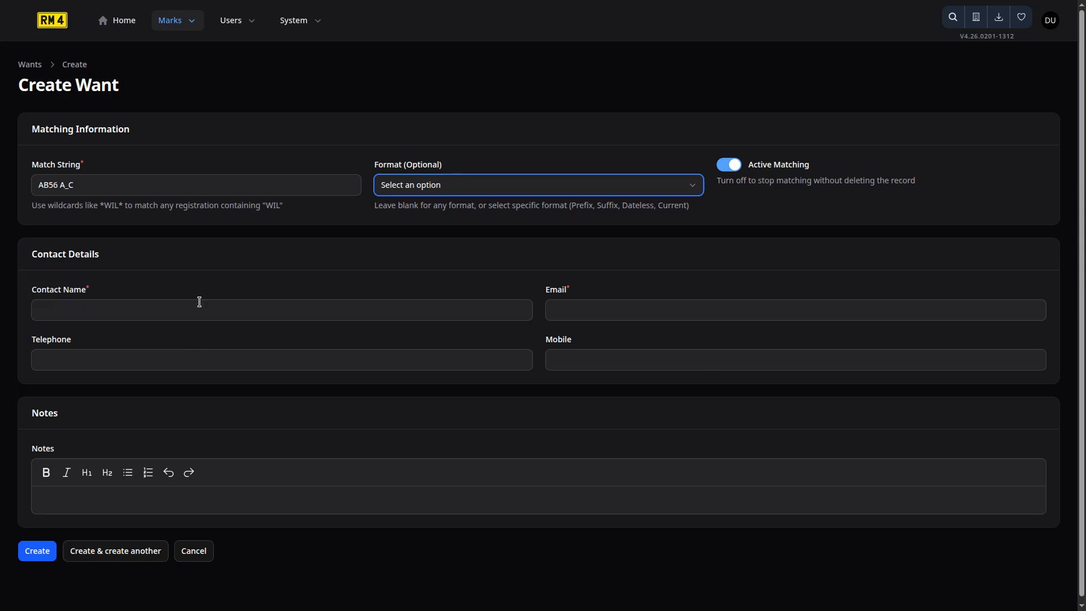
Fill in the contact's name and e-mail address and create the AB56 A_C want.
left_click(272, 316)
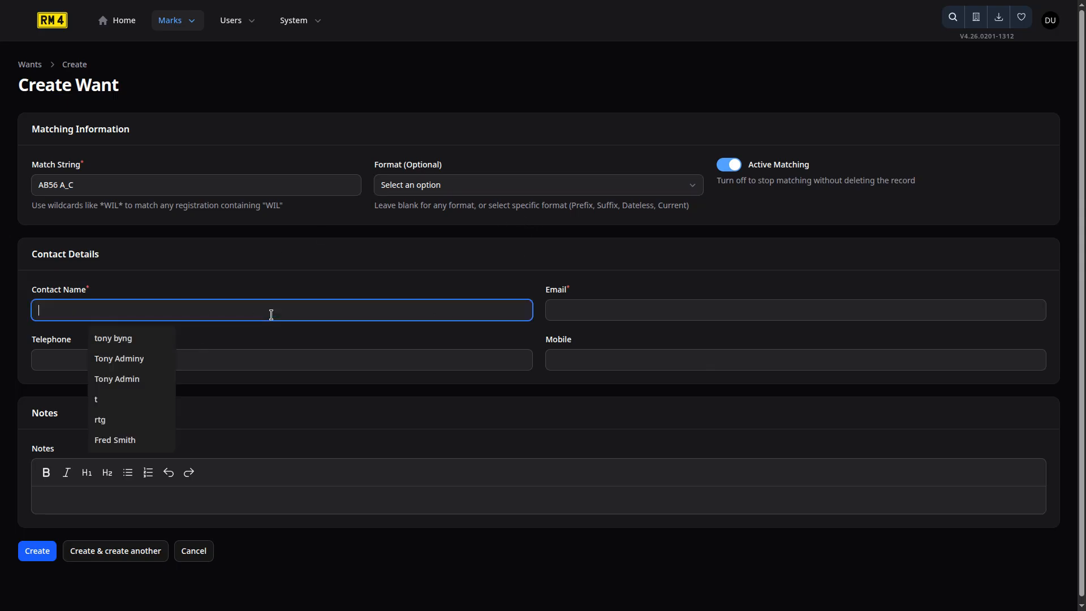
type("e")
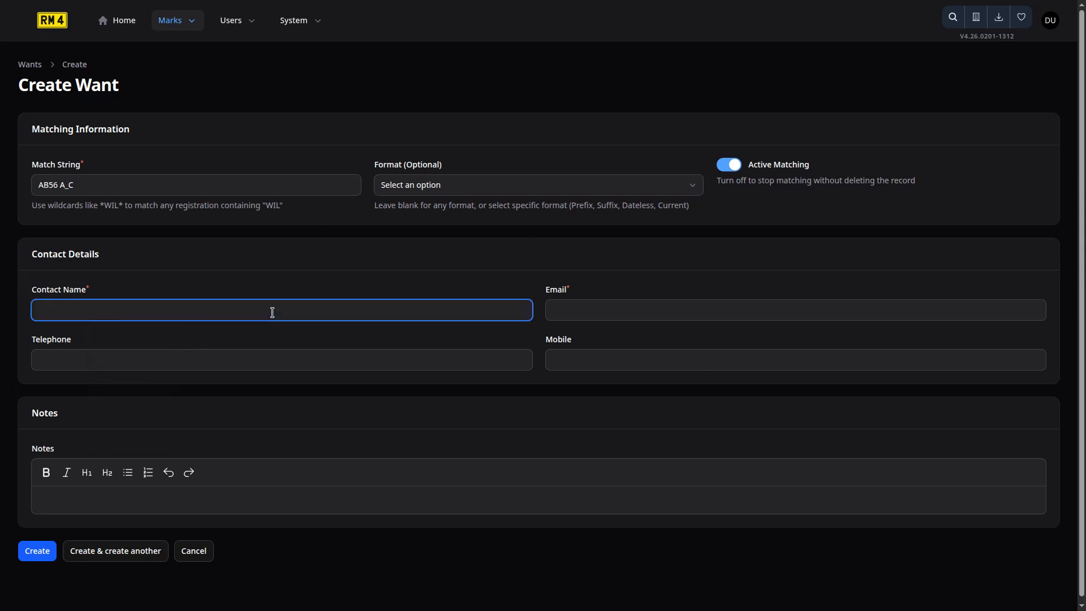
key("Tab")
type("t")
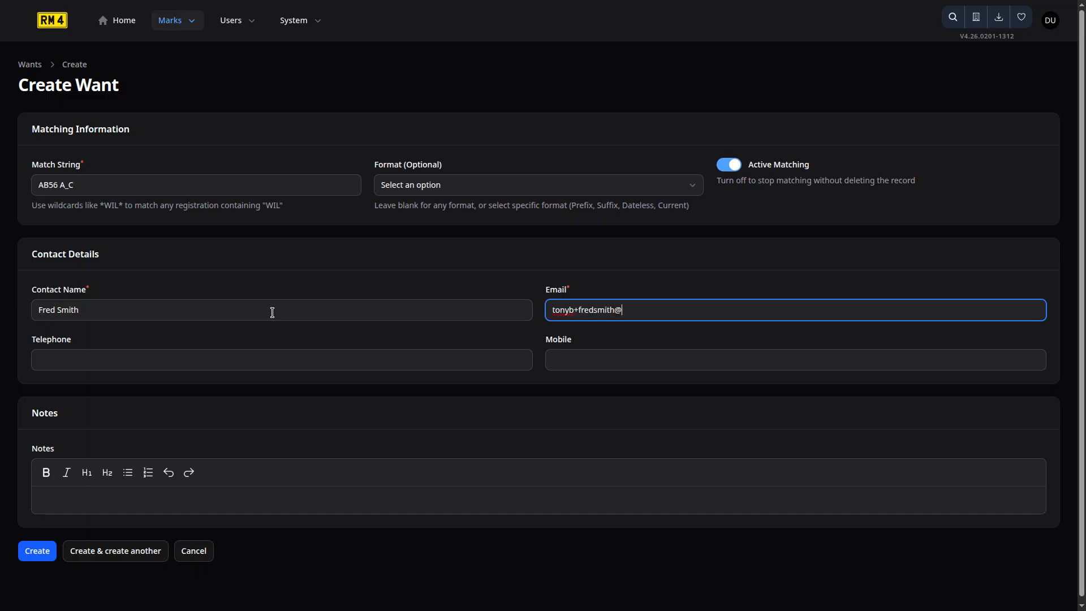
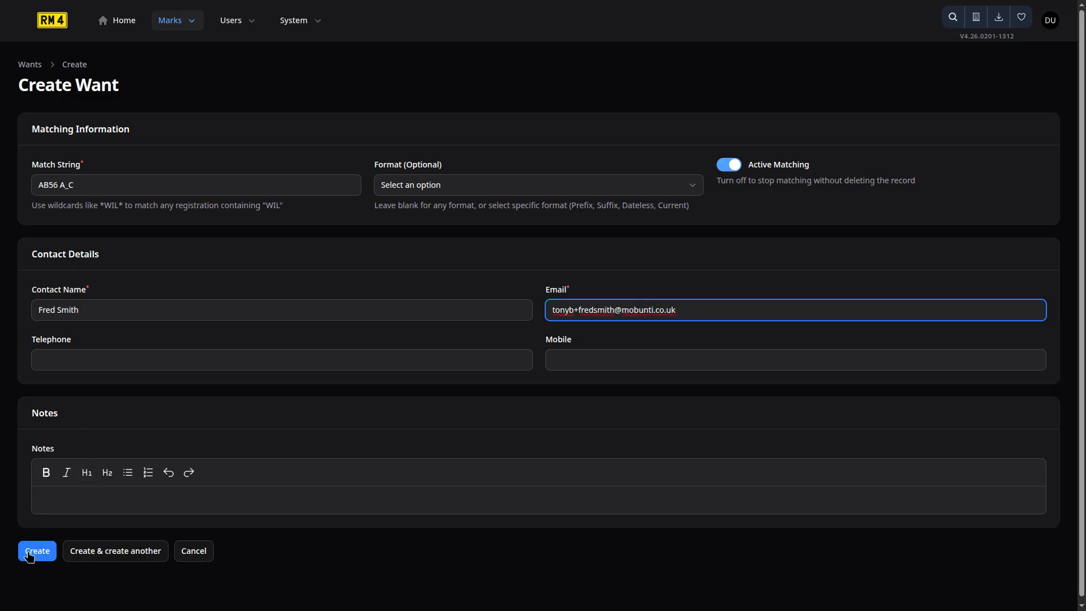
left_click(30, 557)
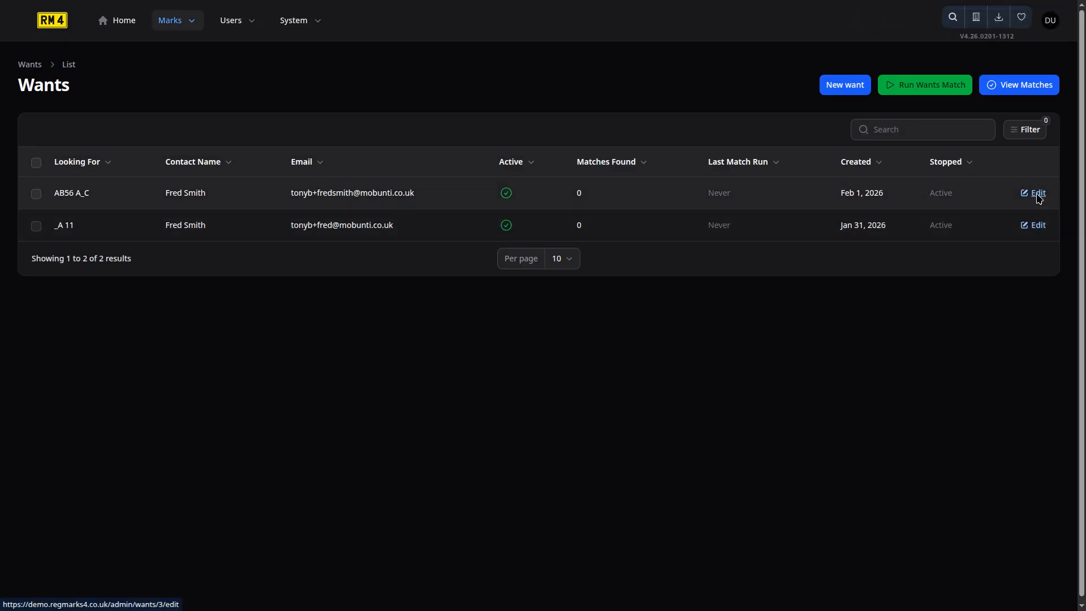
Edit the AB56 A_C want from the Wants list.
left_click(267, 165)
Replace the want's match string AB56 A_C with BOB 8* and save the change.
left_click_drag(84, 198, 21, 197)
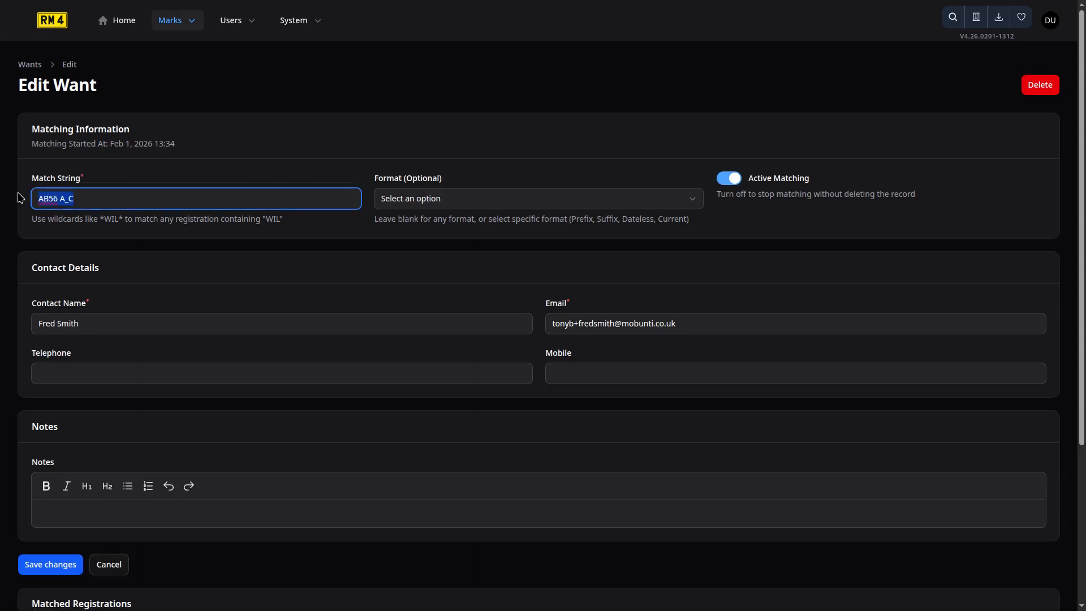
type("BOB")
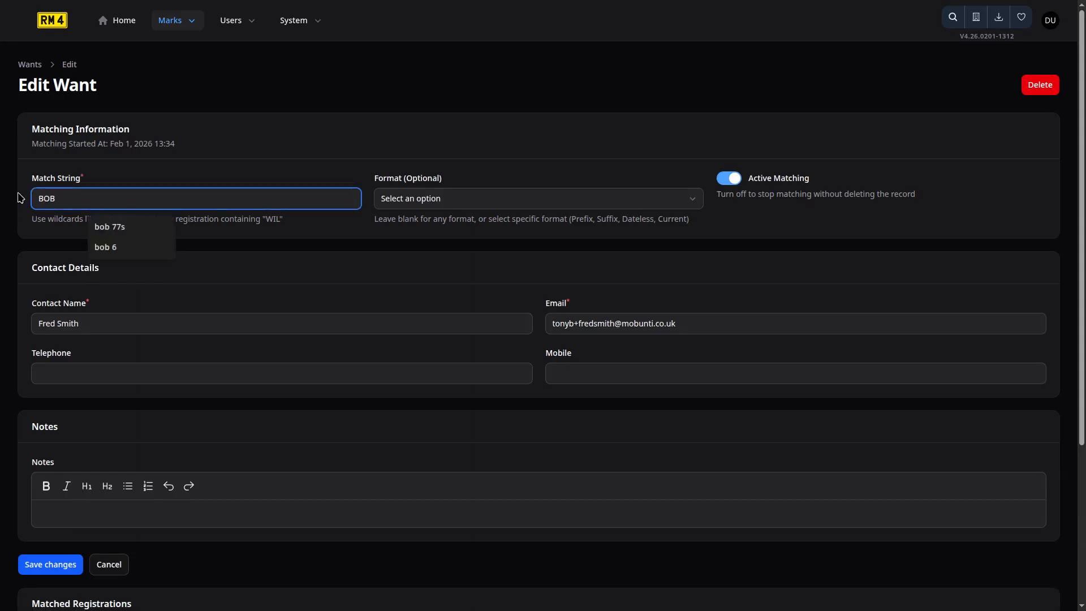
type(" 8*")
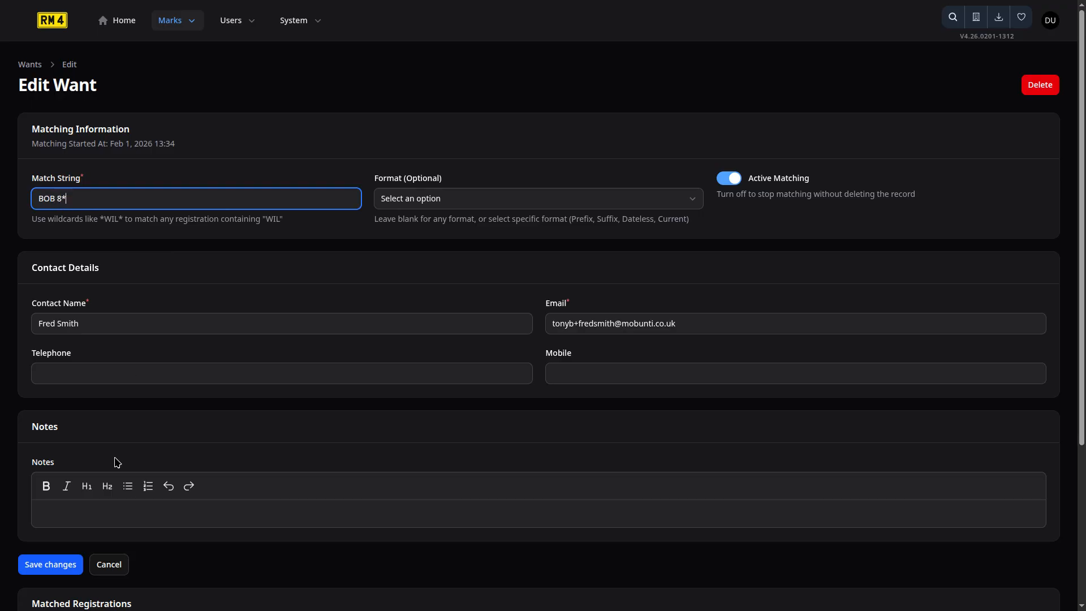
left_click(33, 561)
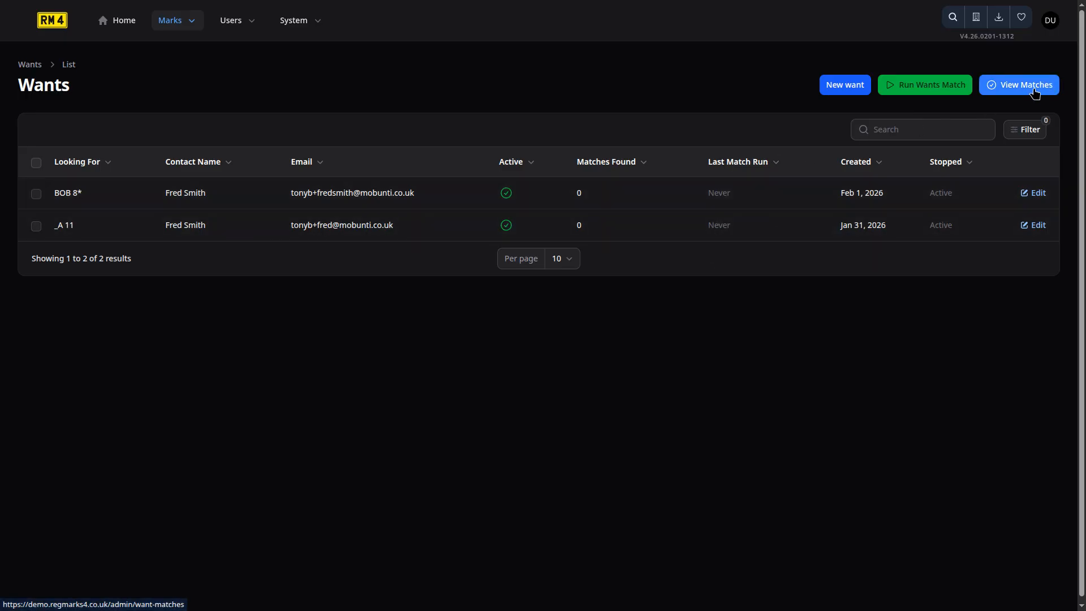
Open the Marks menu in the top navigation to list its pages.
left_click(192, 28)
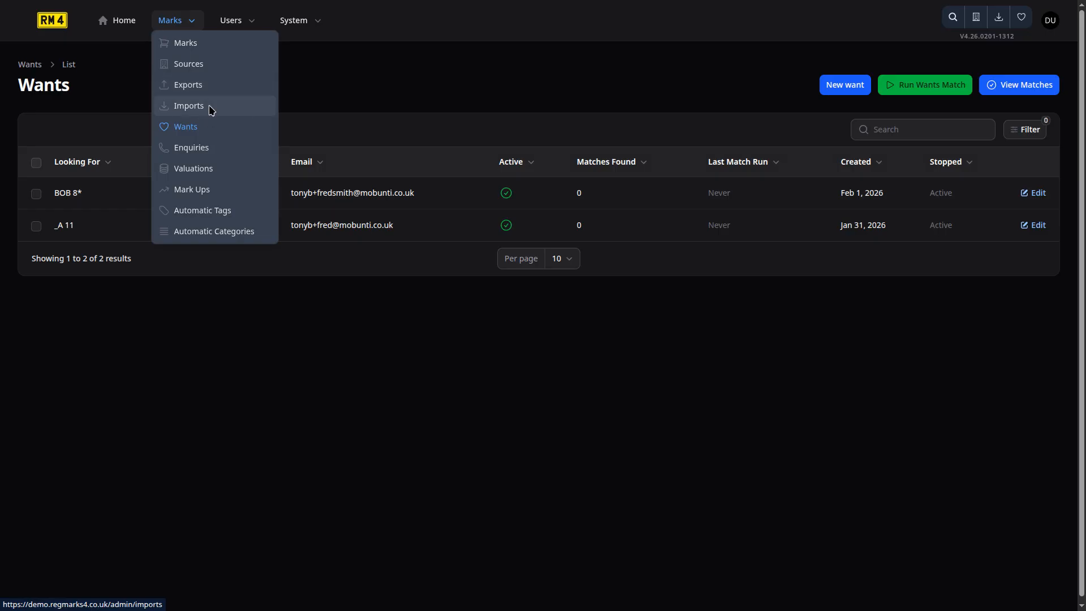
Go to Marks > Imports and start a new data import.
left_click(209, 108)
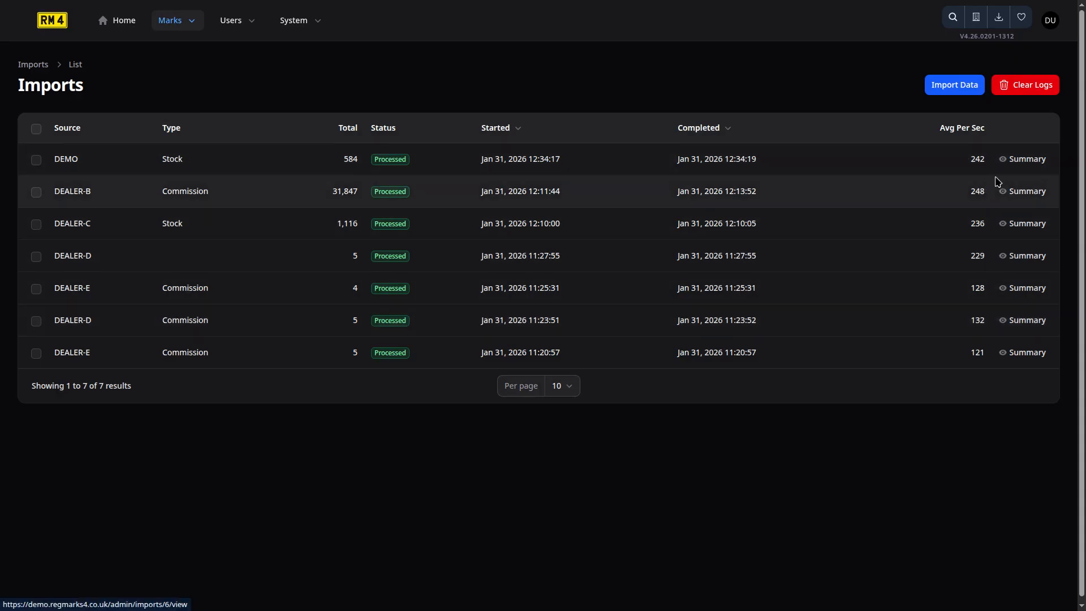
left_click(962, 95)
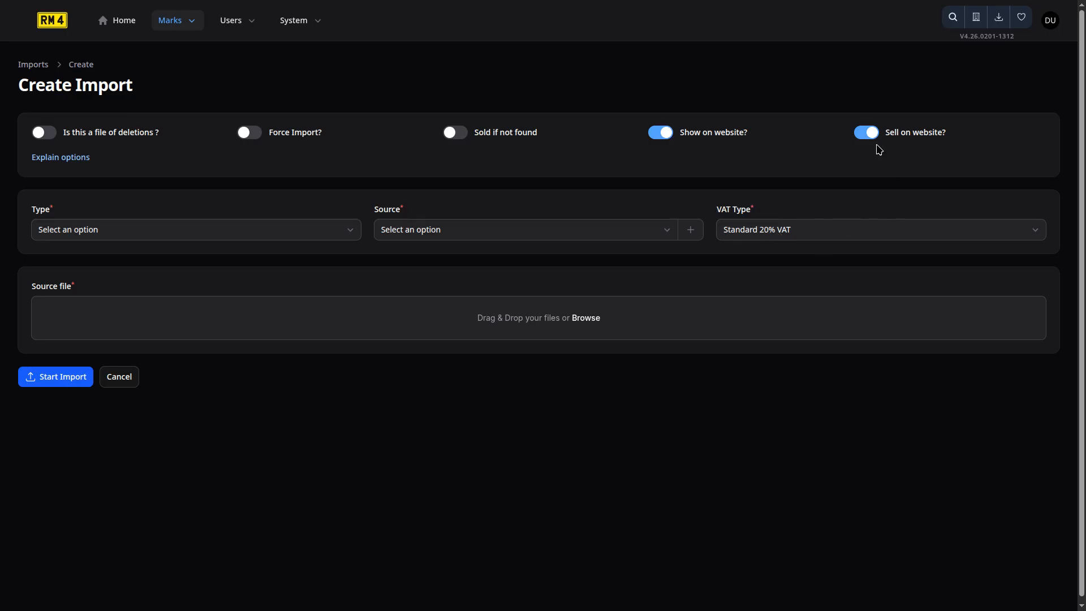
Set the import type to Commission and the source to Dealer C, then browse for the file.
left_click(335, 230)
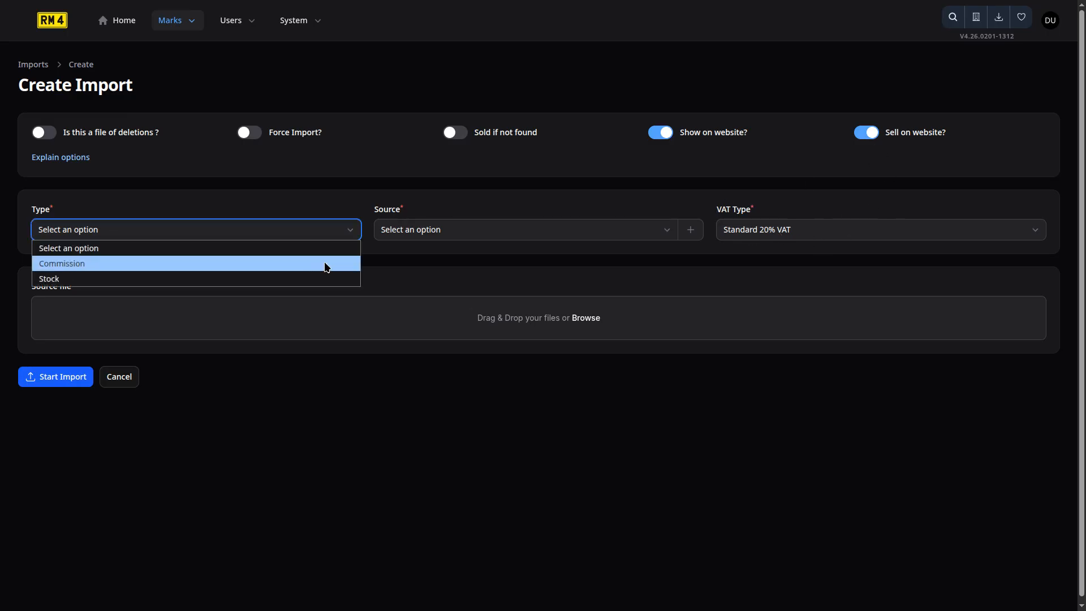
left_click(326, 269)
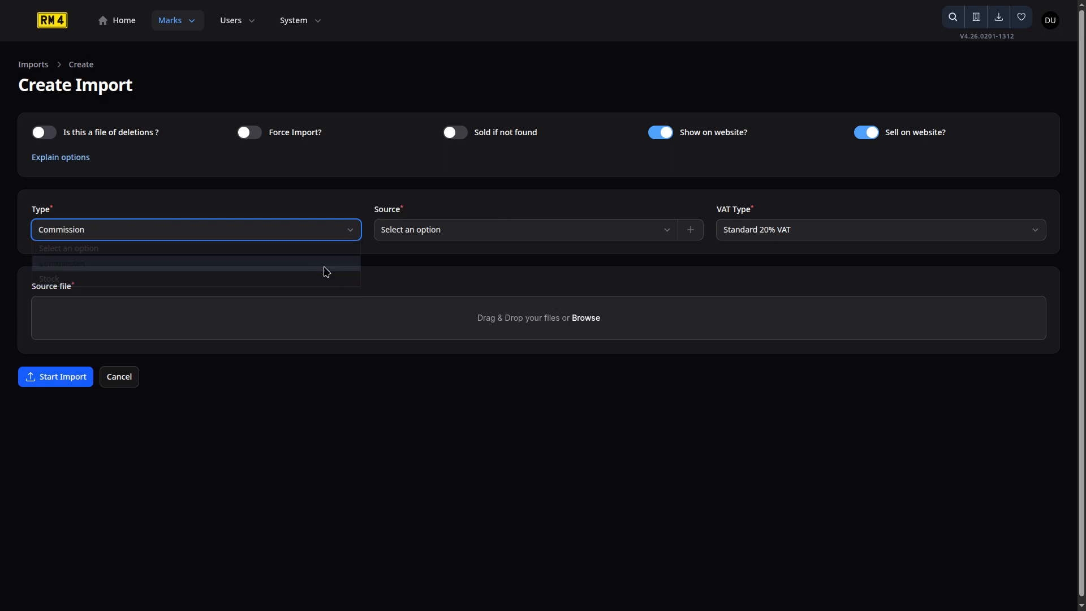
left_click(572, 232)
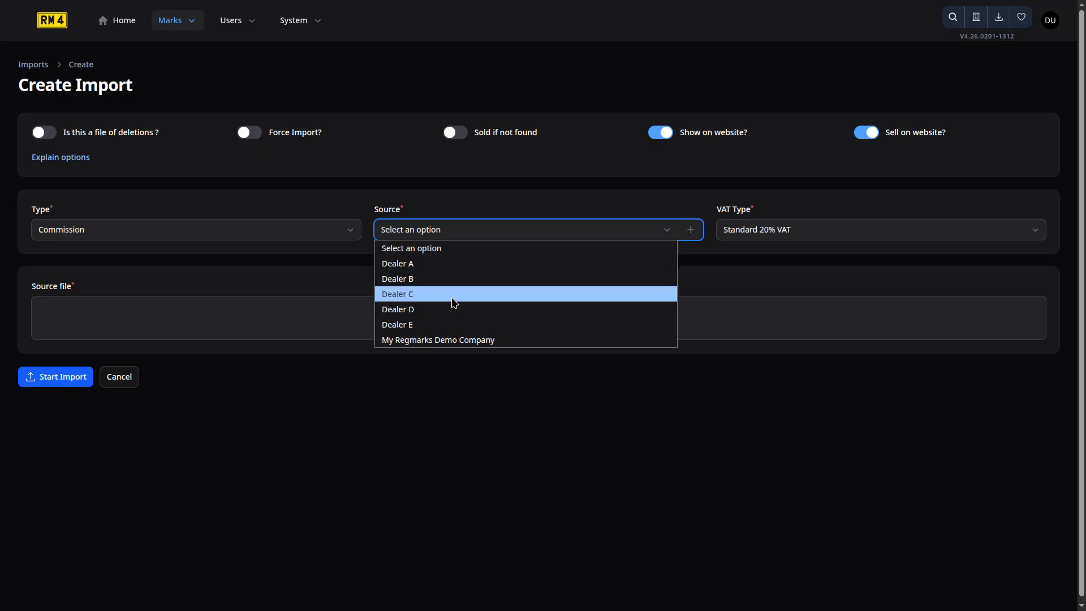
left_click(455, 302)
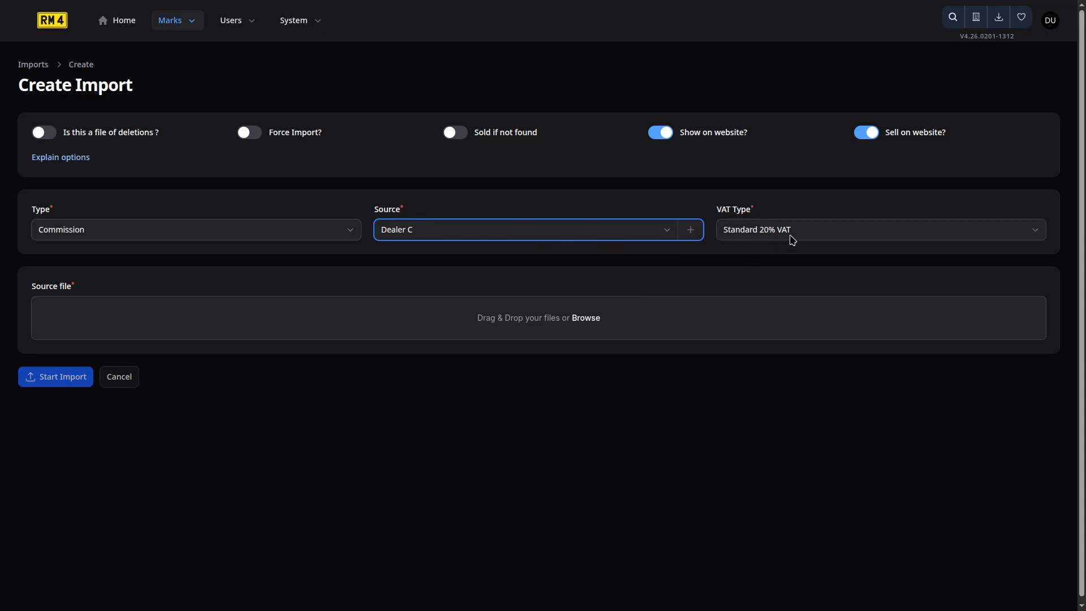
left_click(532, 319)
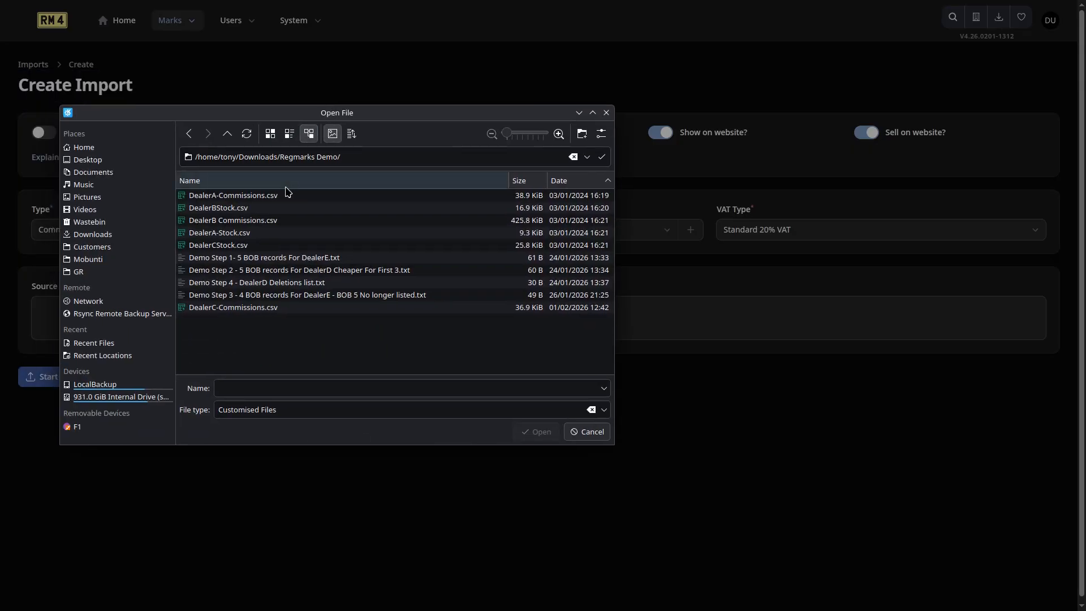
Upload DealerC-Commissions.csv, check its Registration Number and Purchase Price column mapping, and start the import.
left_click(243, 313)
double_click(242, 313)
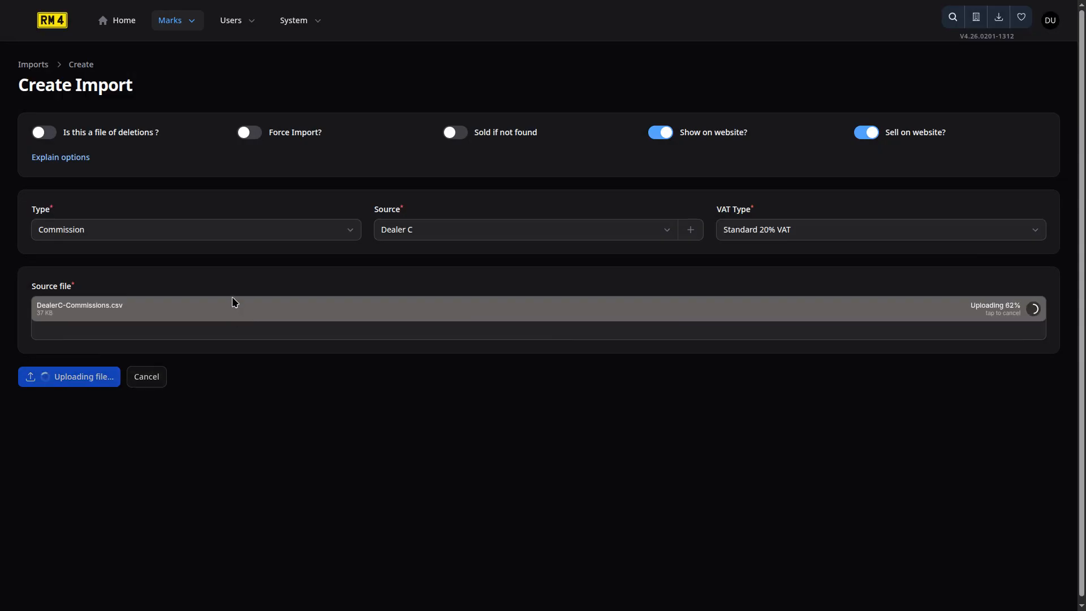
scroll(226, 305, "down", 2)
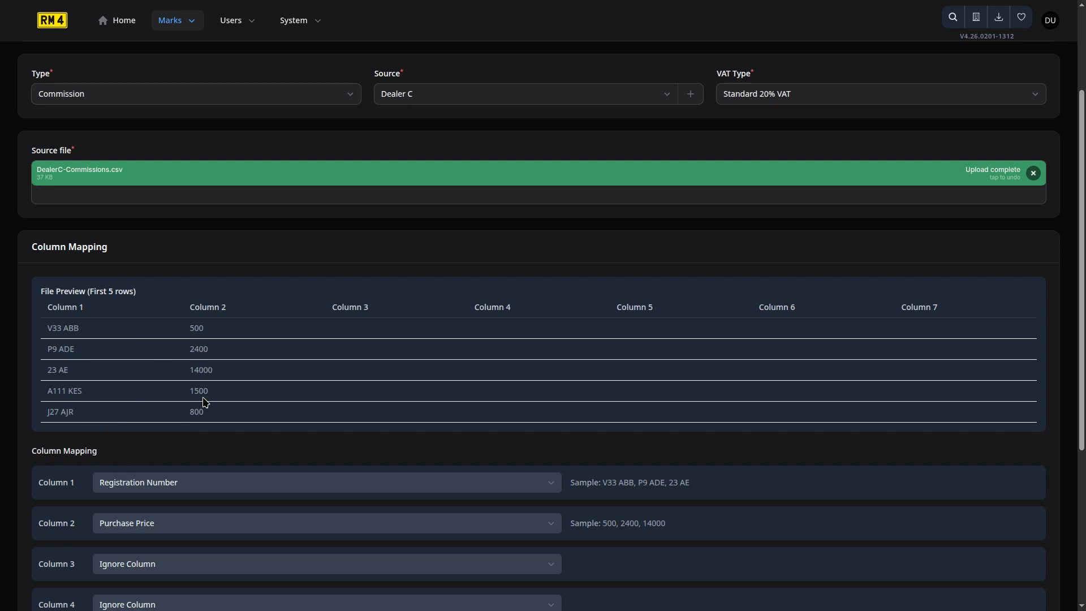
scroll(203, 400, "down", 1)
scroll(206, 382, "down", 1)
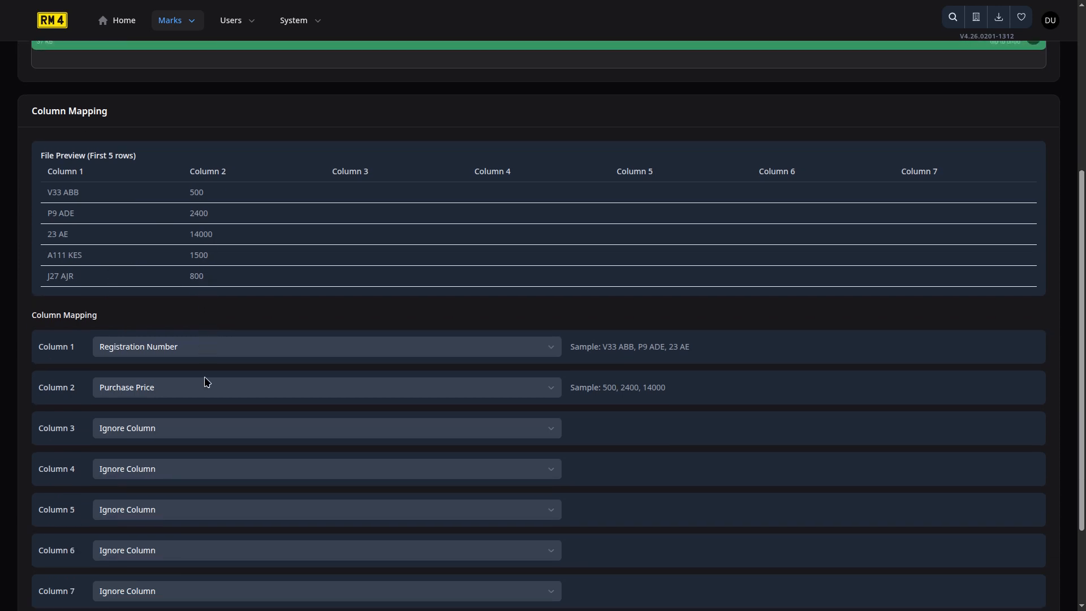
scroll(198, 487, "down", 1)
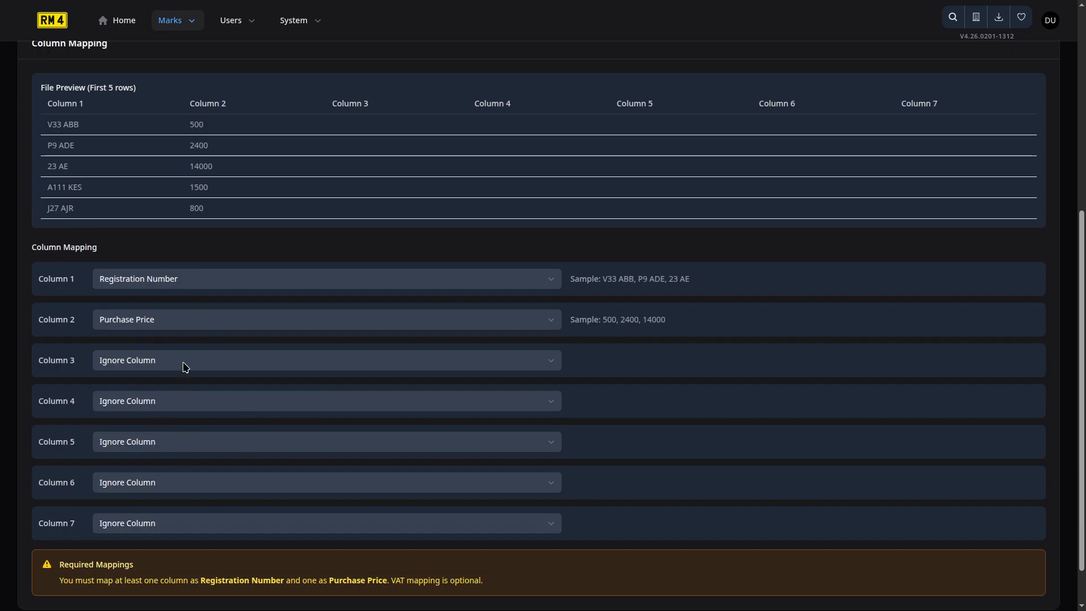
scroll(90, 311, "down", 1)
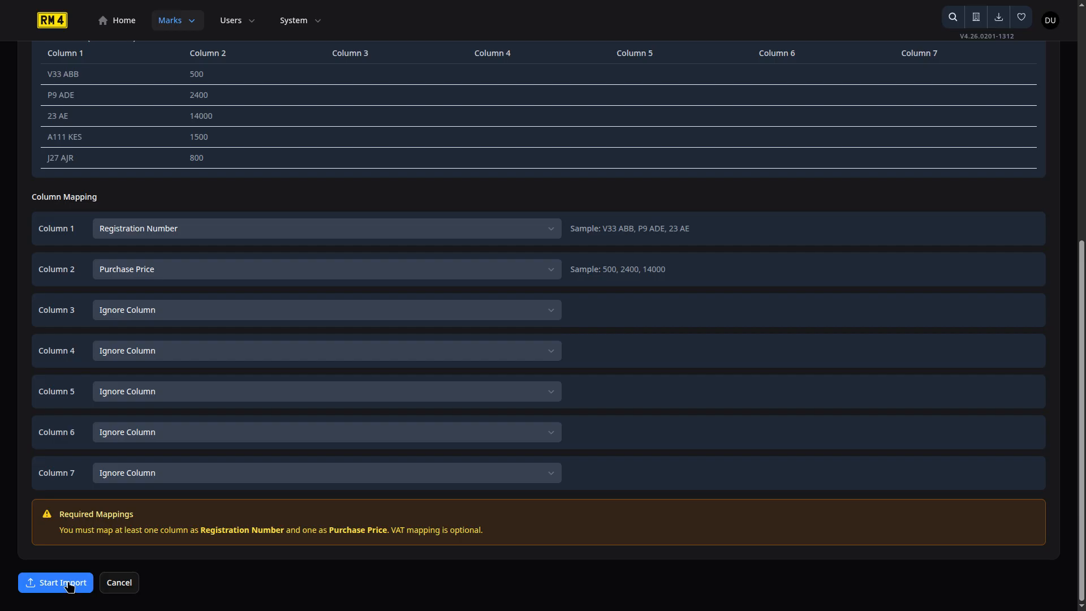
left_click(69, 583)
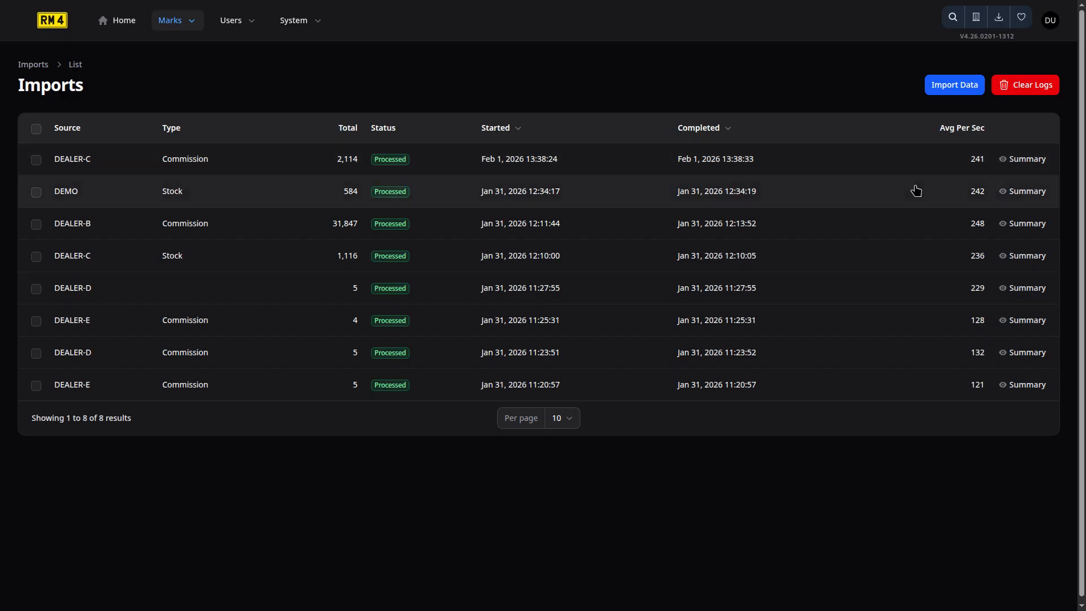
Open the DEALER-C import's summary and show its full log of 2,114 entries.
left_click(1027, 160)
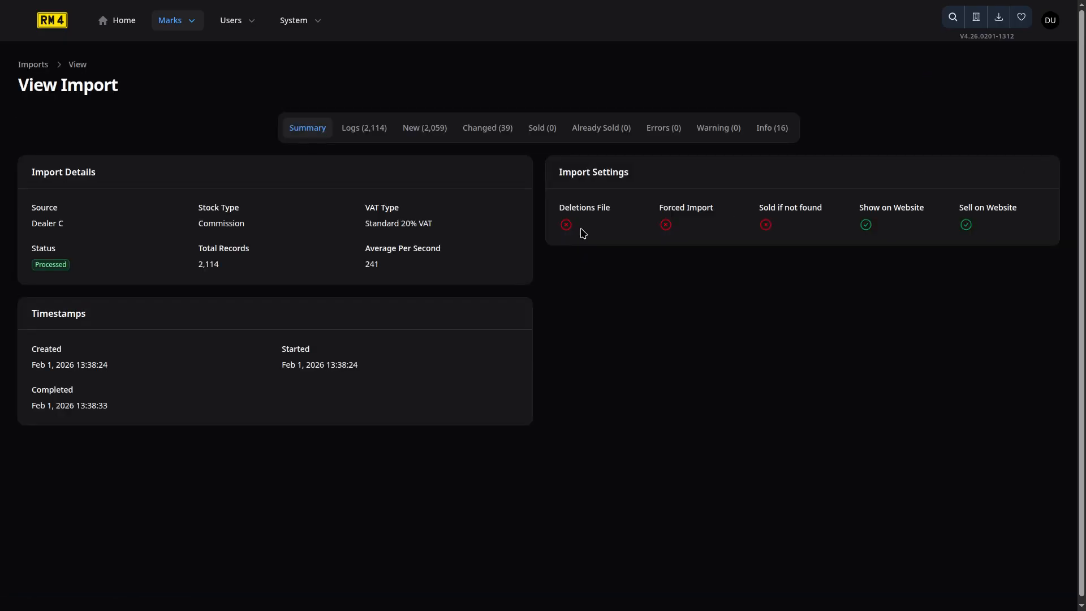
left_click(375, 136)
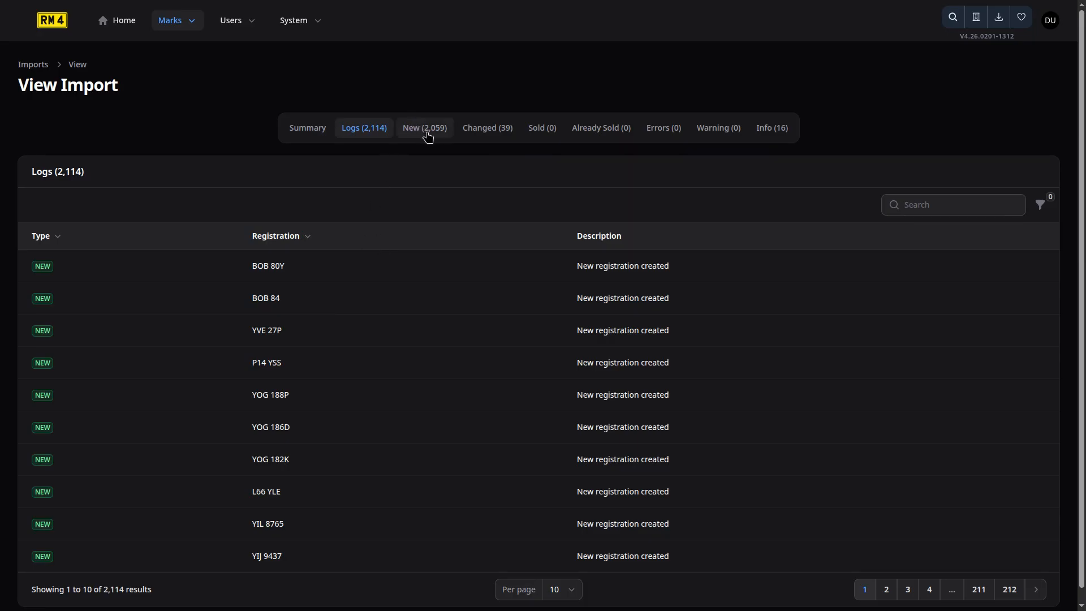
Review the DEALER-C import's 39 changed registrations and its 16 info entries.
left_click(500, 134)
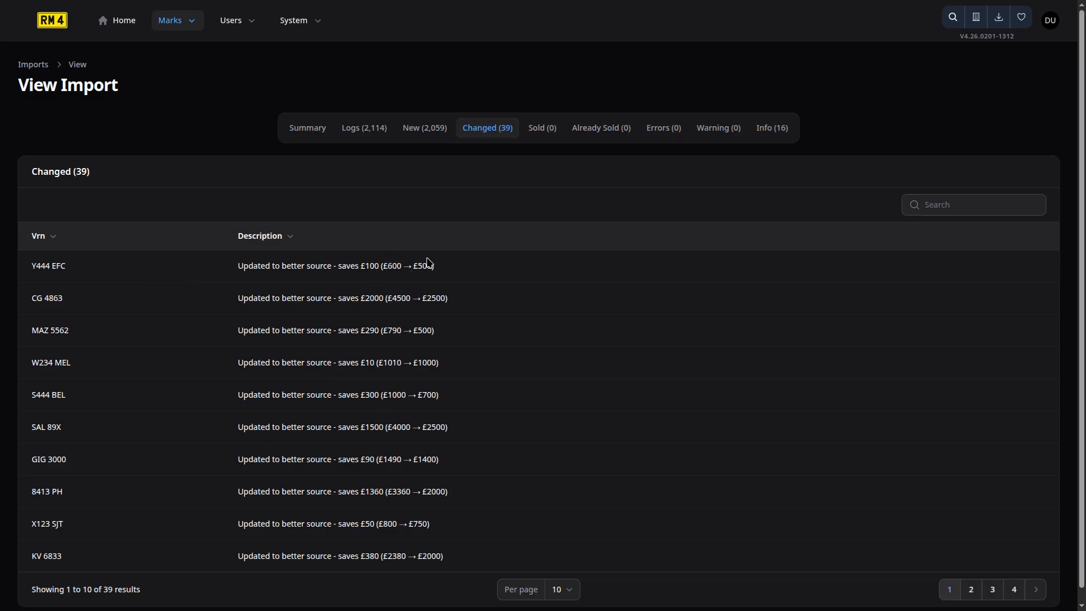
left_click(782, 135)
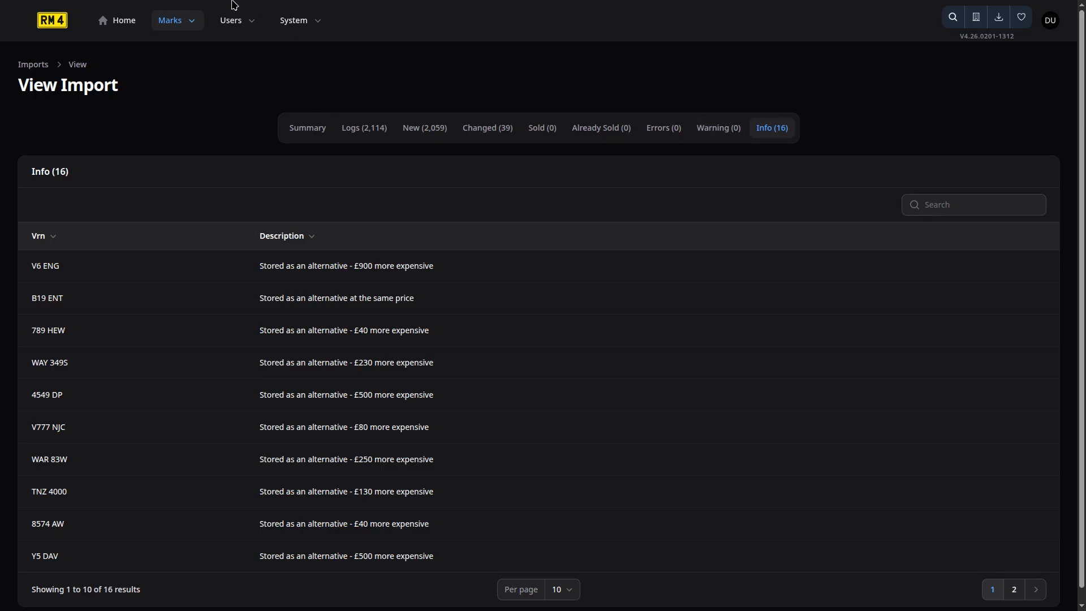
left_click(166, 26)
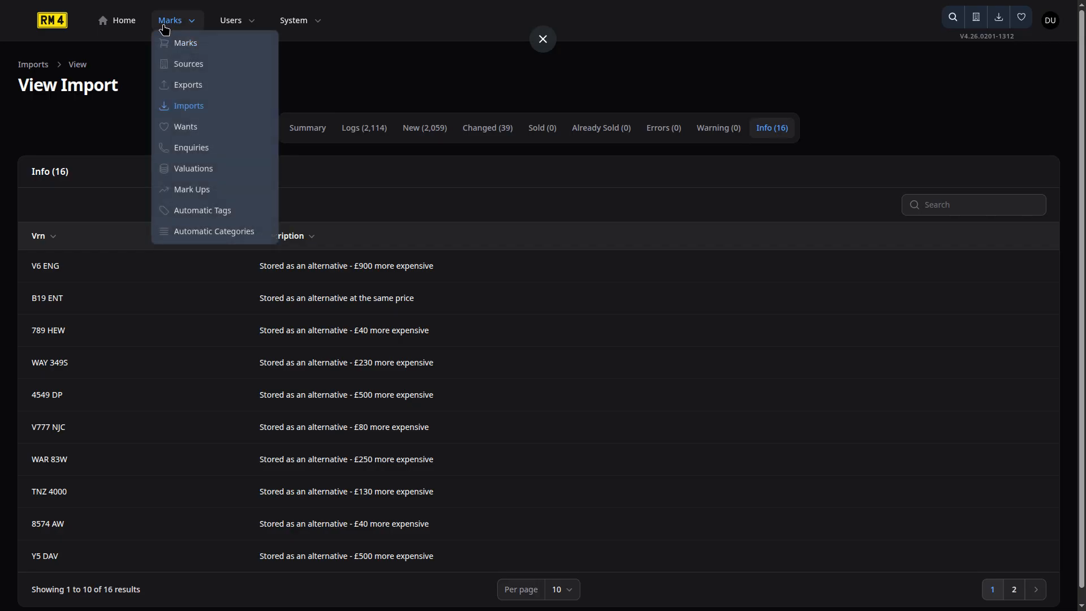
From the Wants list, run a wants match against registrations and confirm with Run Now.
left_click(209, 134)
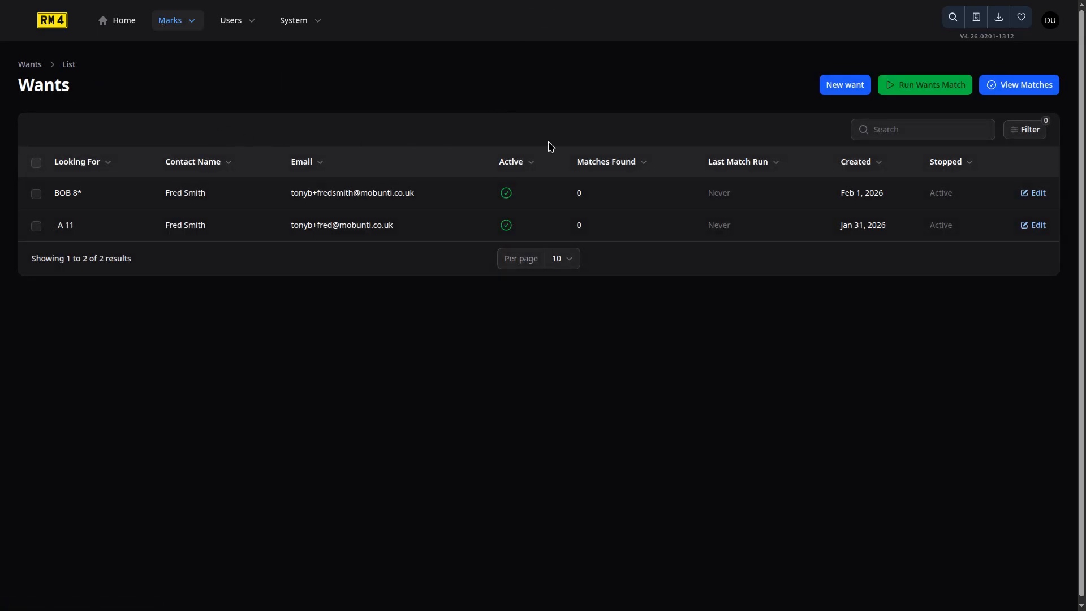
left_click(936, 88)
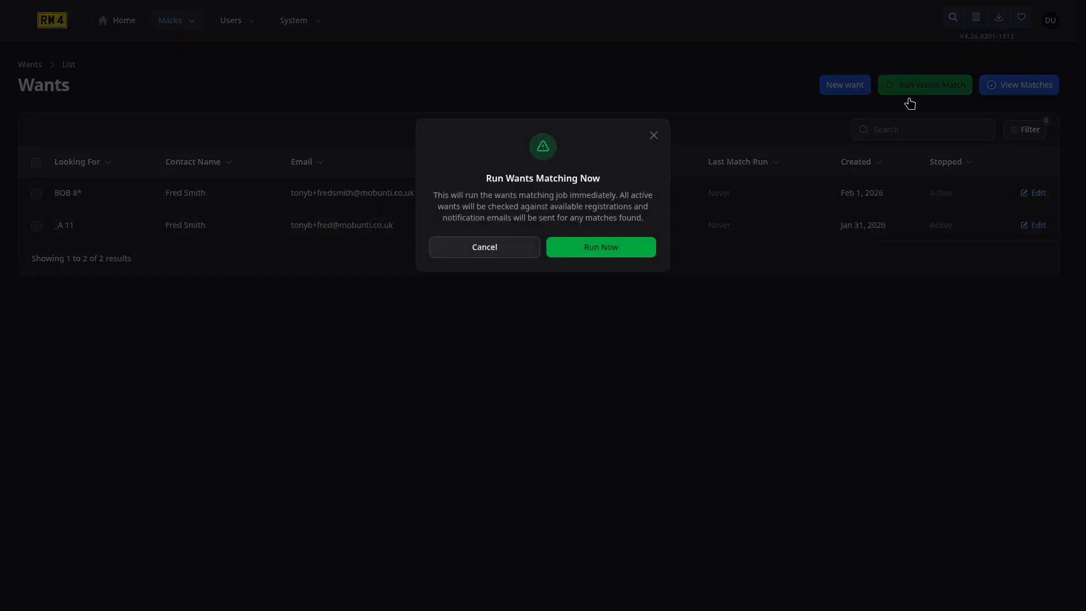
left_click(595, 247)
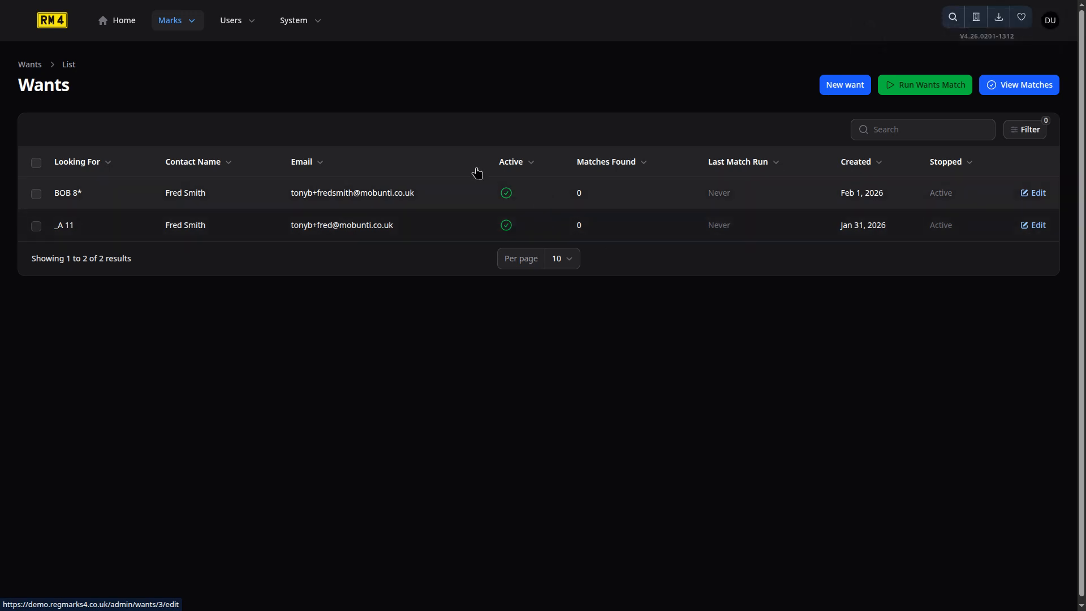
left_click(181, 28)
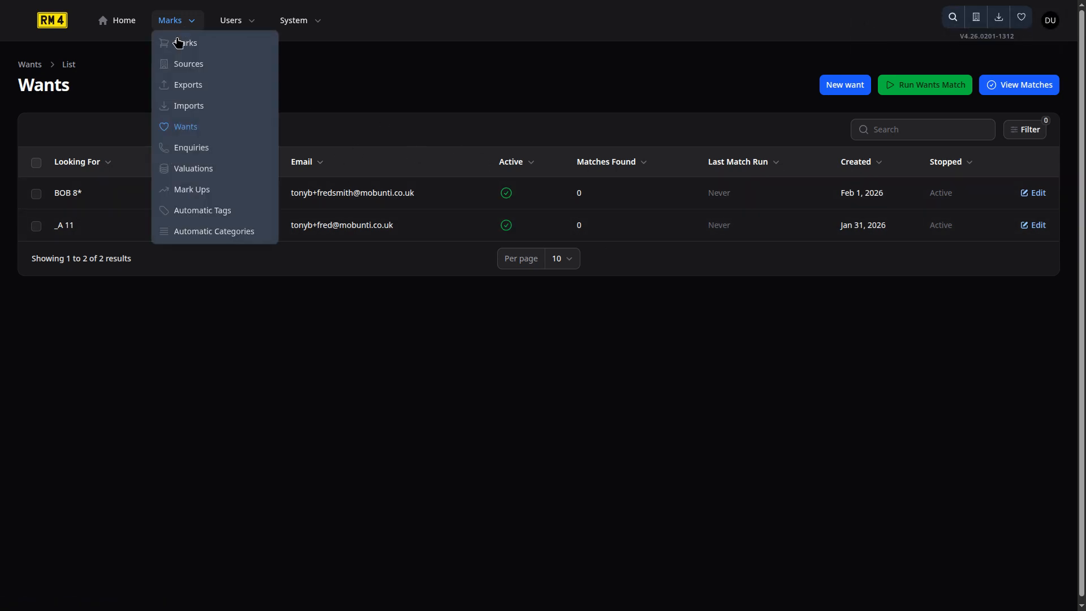
Start a new valuation from the valuations list with AFZ 797 as the mark.
left_click(221, 174)
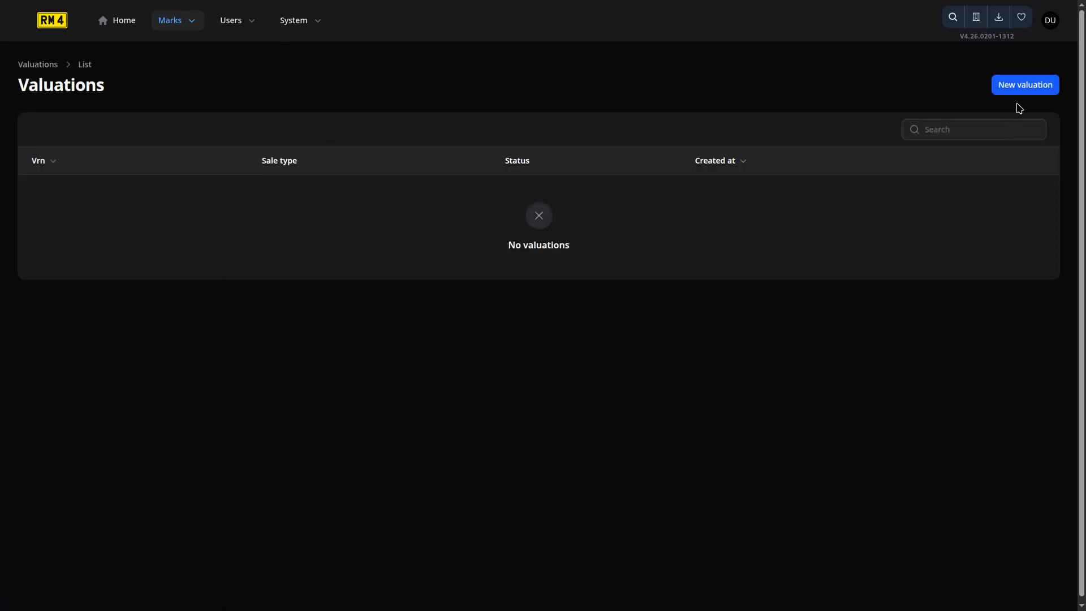
left_click(1021, 91)
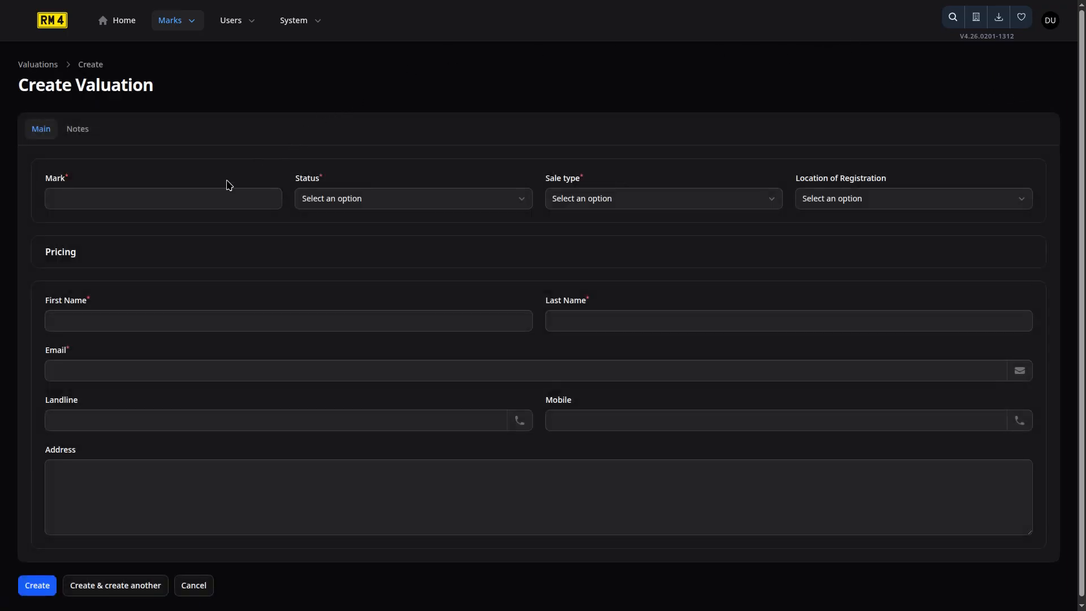
left_click(186, 197)
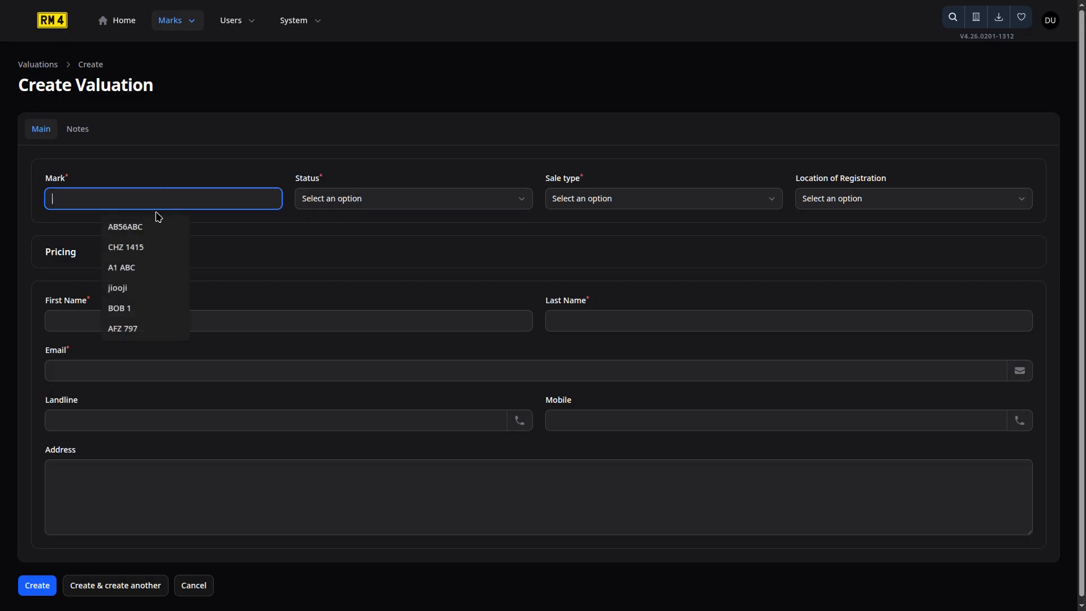
left_click(145, 327)
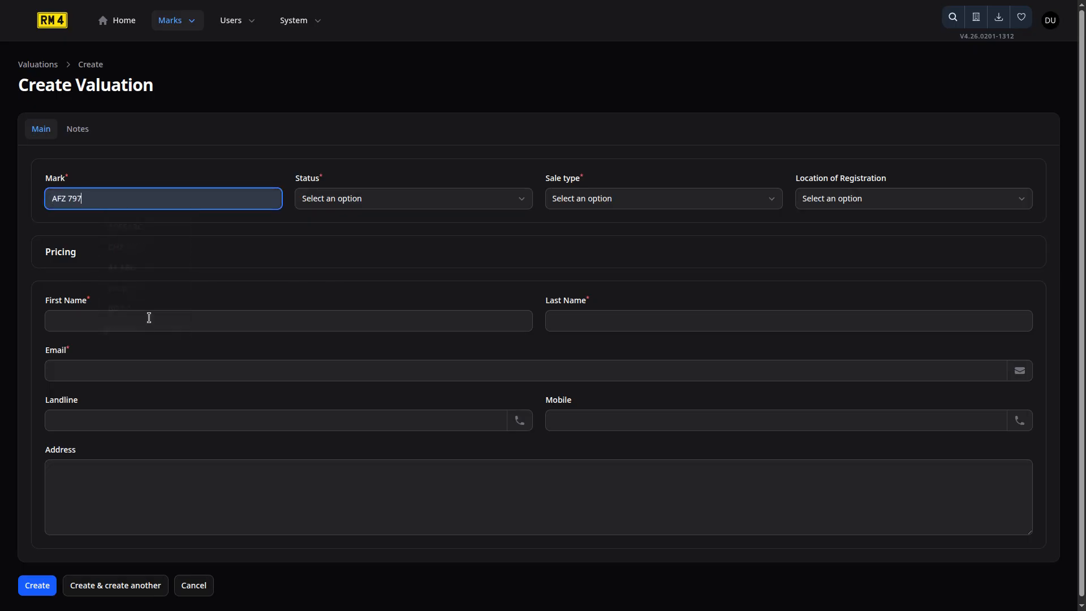
Set status Offered, sale type Offer Both, and location Vehicle with Tax & MOT.
left_click(364, 202)
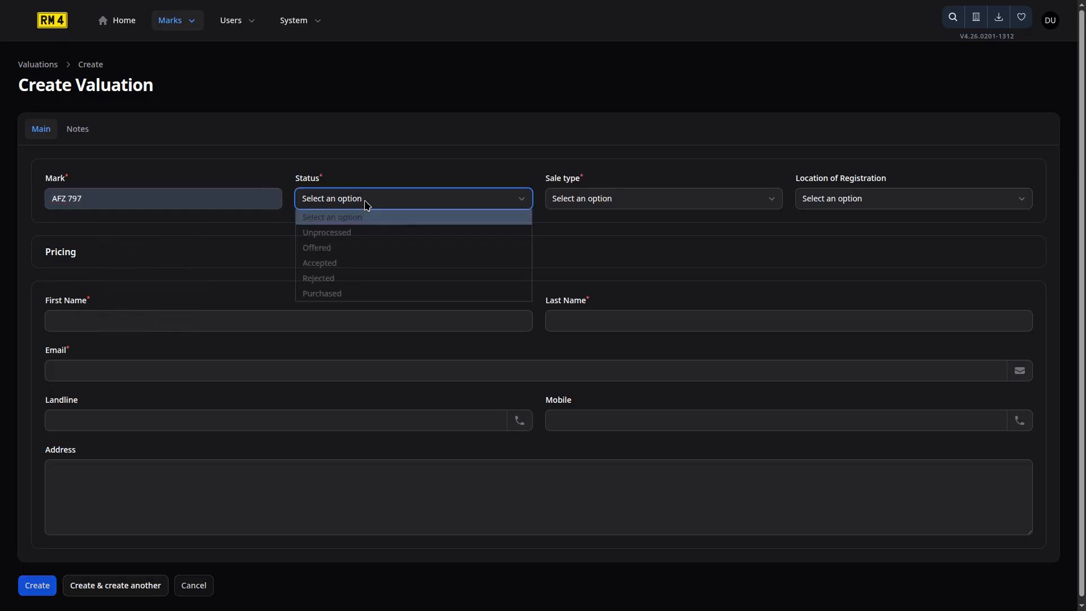
left_click(380, 231)
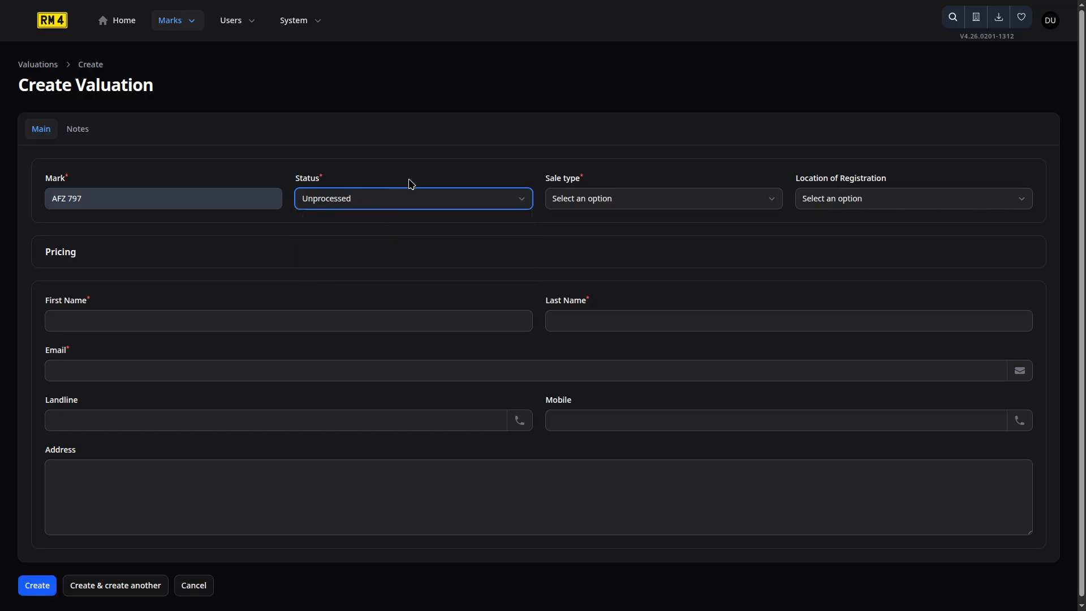
left_click(465, 197)
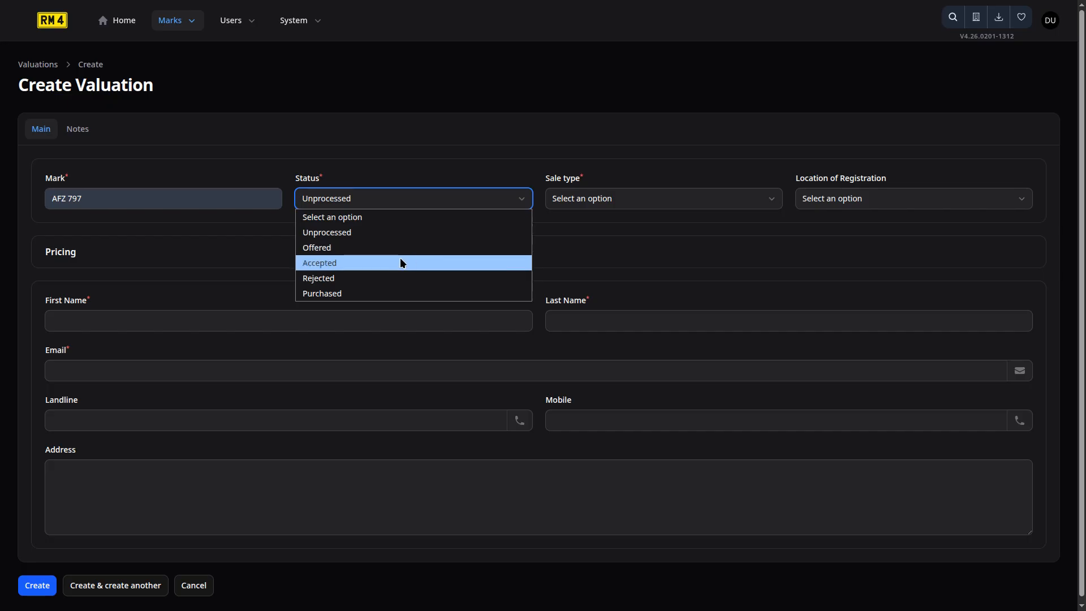
left_click(365, 236)
left_click(562, 202)
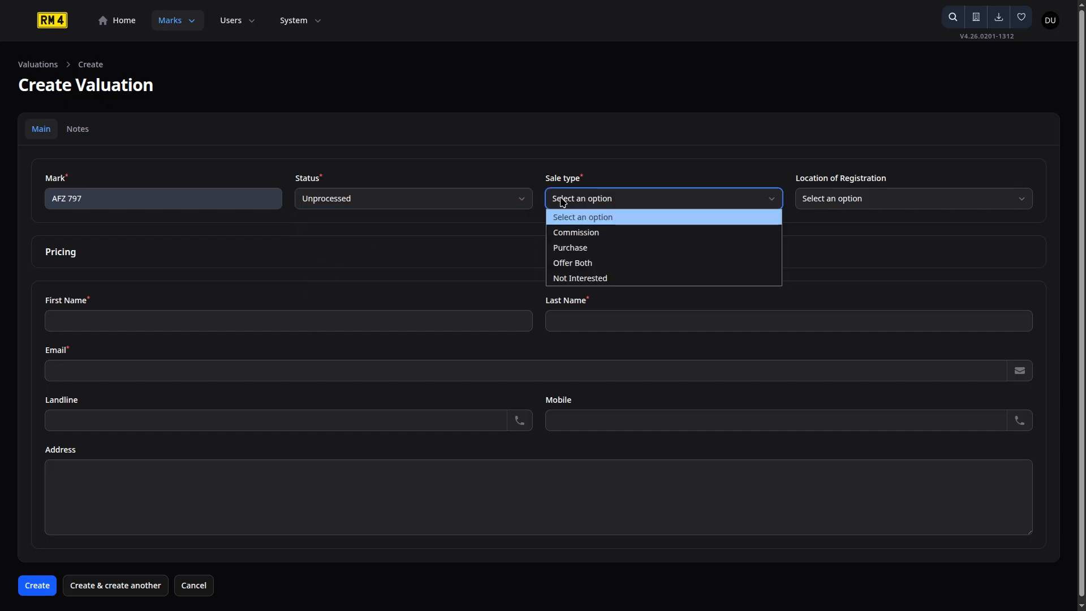
left_click(460, 205)
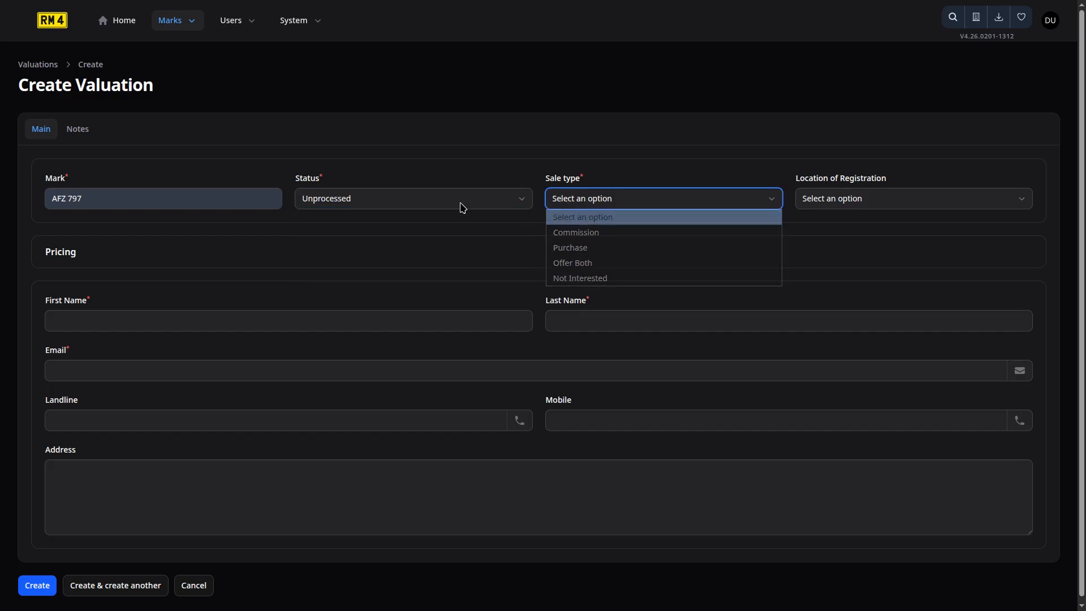
left_click(462, 201)
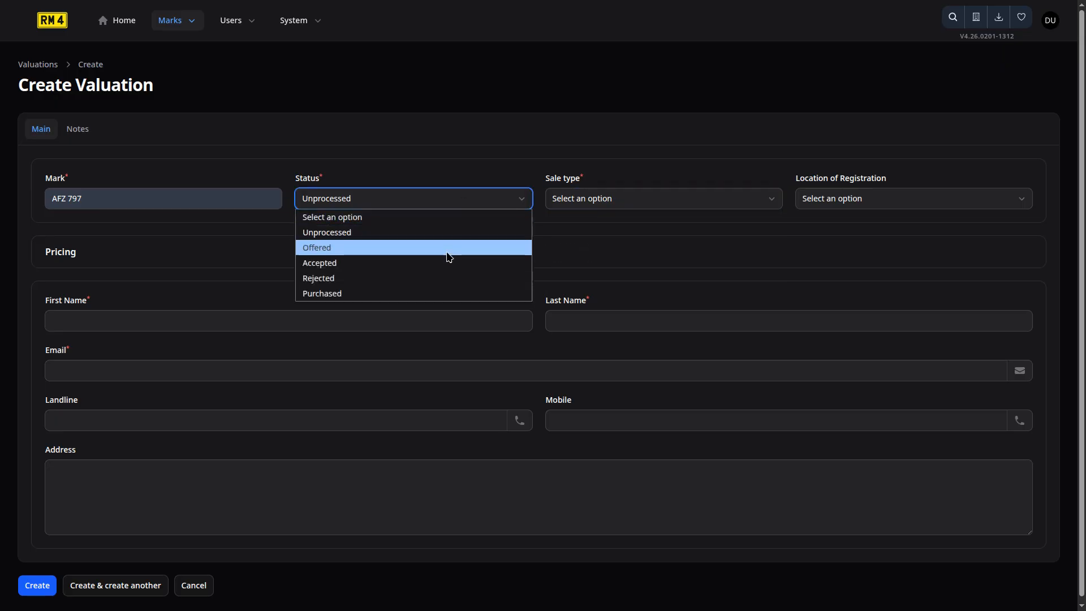
left_click(449, 248)
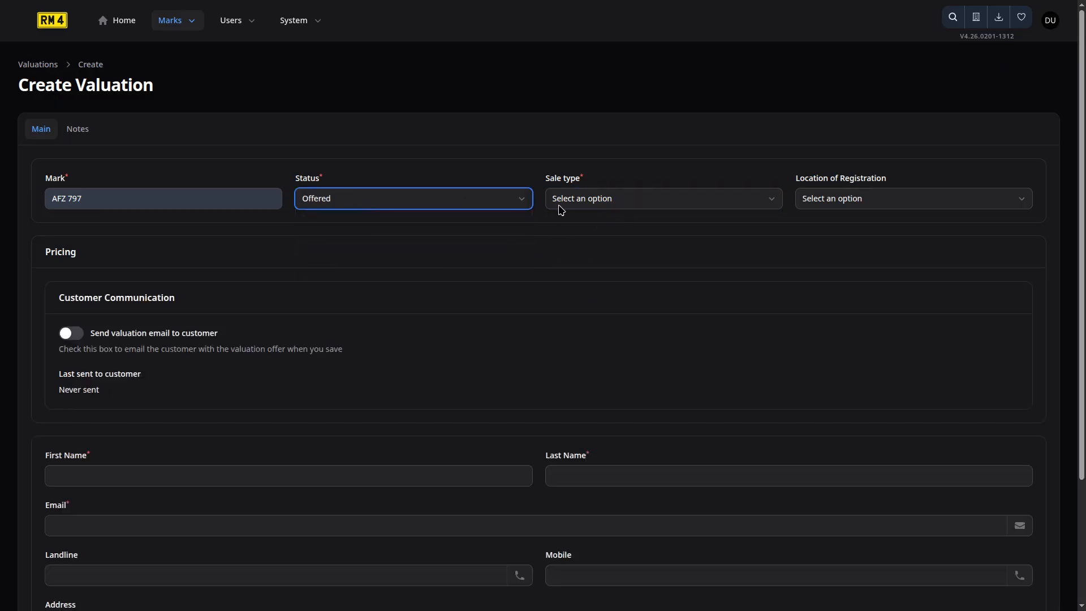
left_click(630, 202)
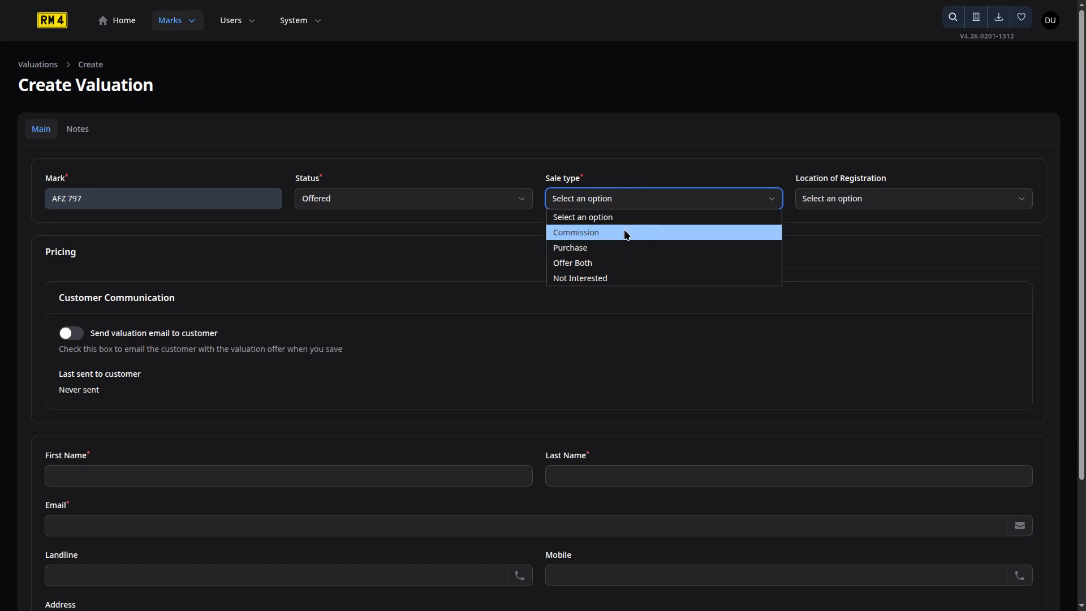
left_click(613, 264)
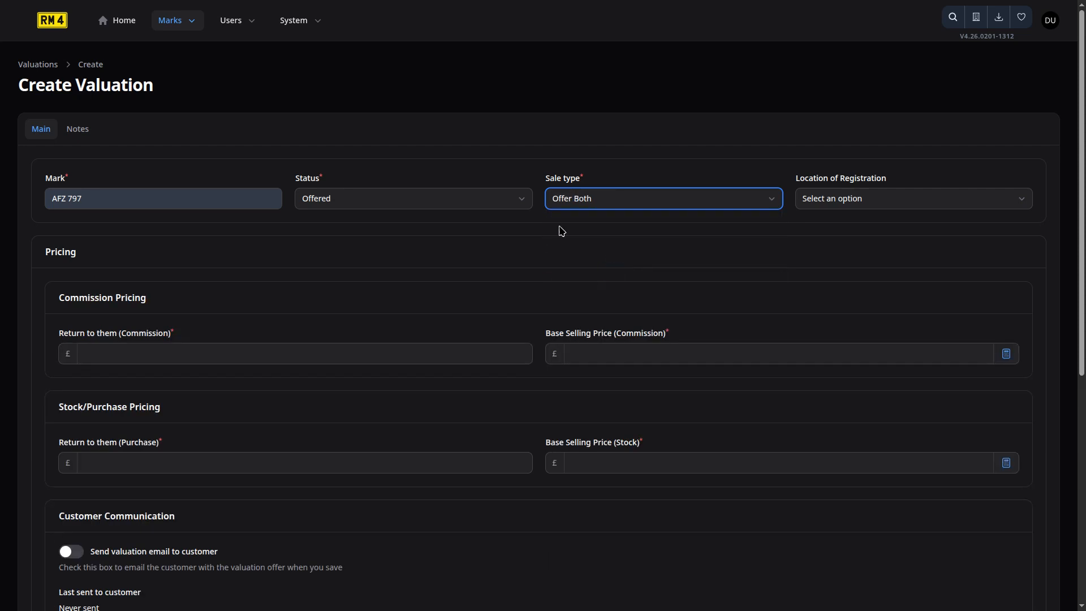
left_click(866, 205)
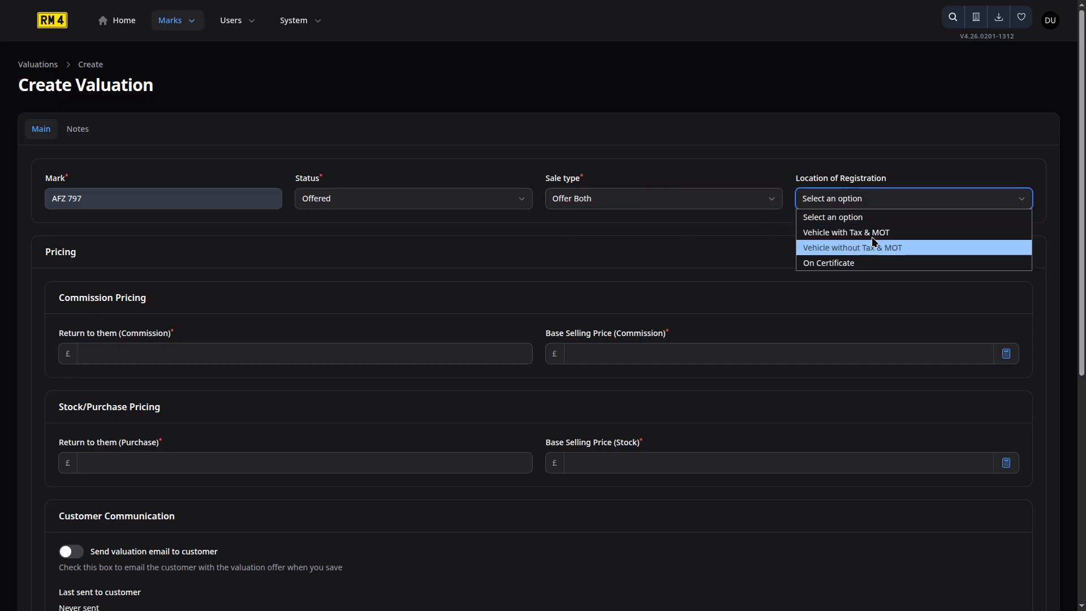
left_click(873, 233)
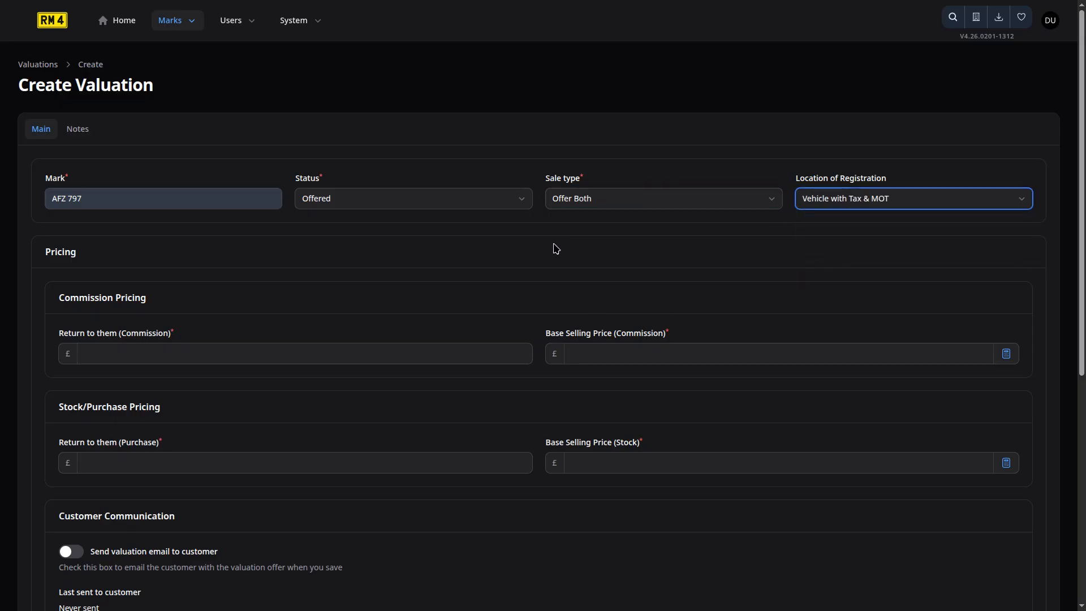
Enter commission return 6000 and base selling price 5000, calculating the selling price automatically.
left_click(176, 349)
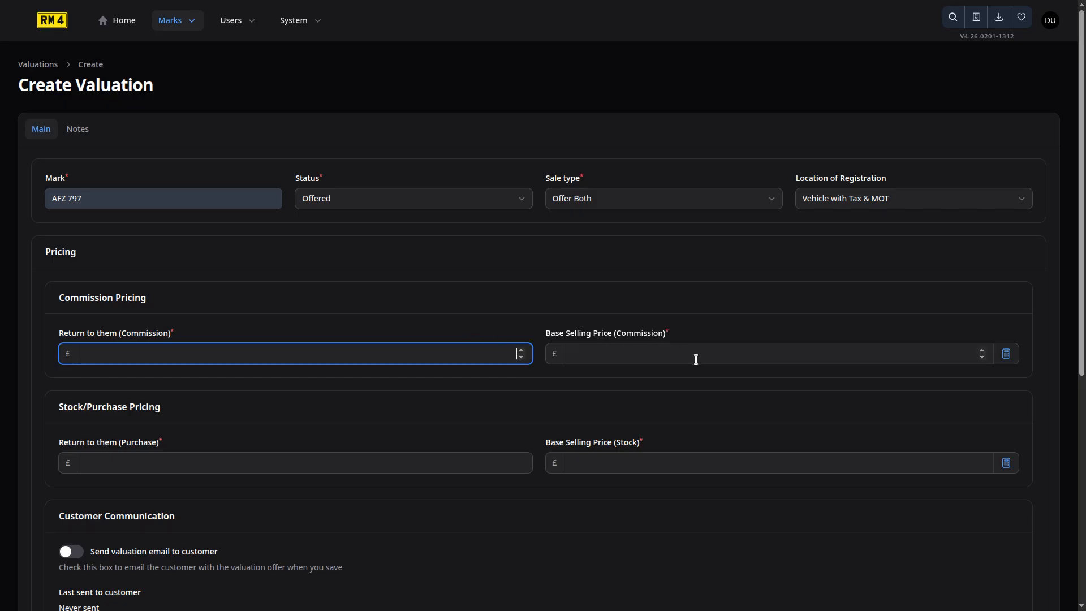
left_click(708, 353)
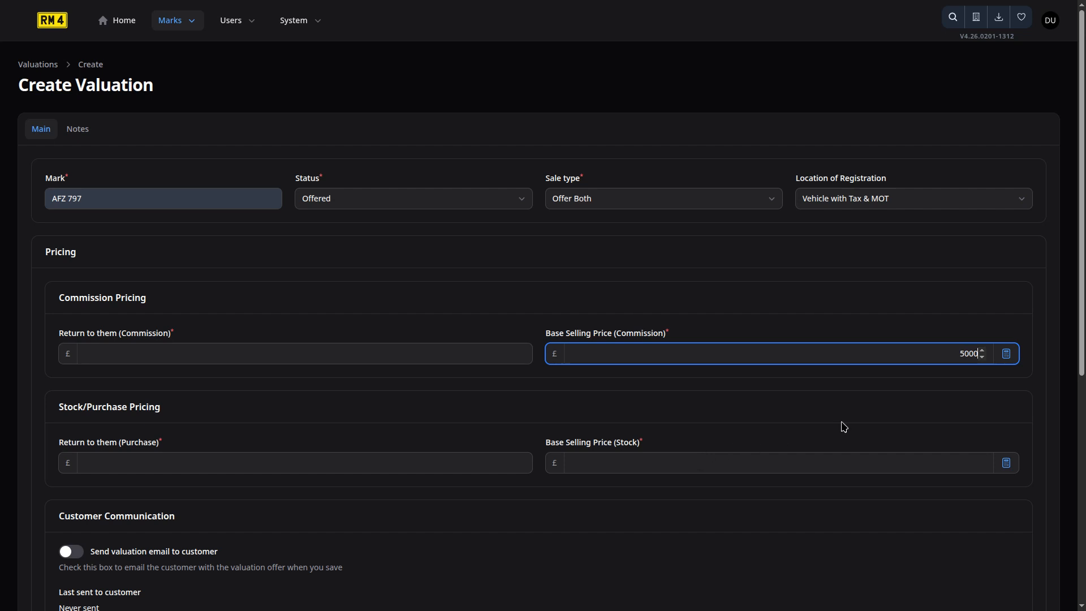
left_click(1005, 362)
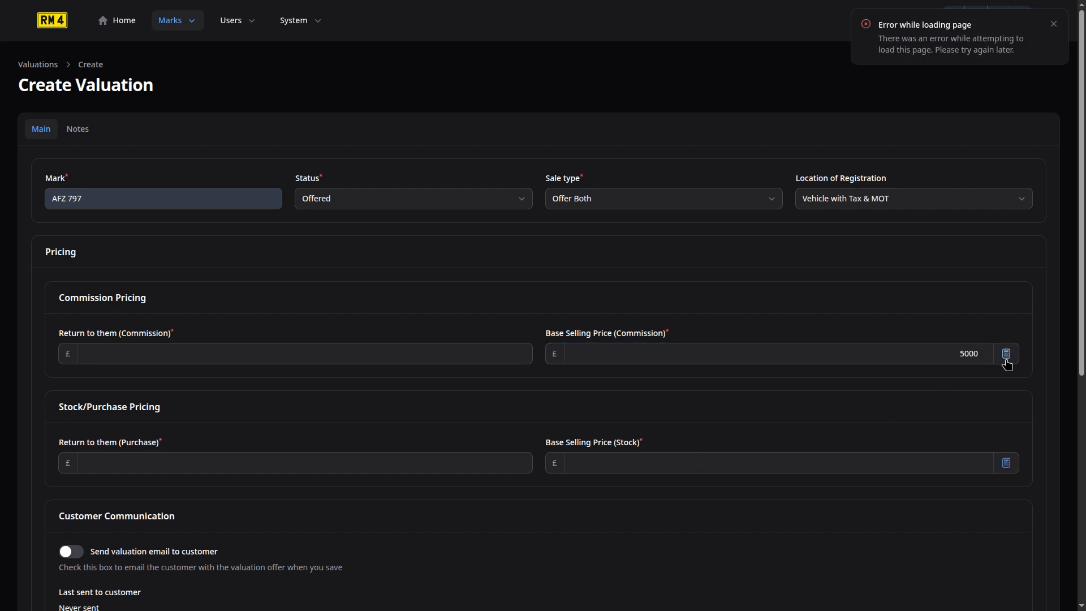
left_click(1053, 26)
left_click(405, 352)
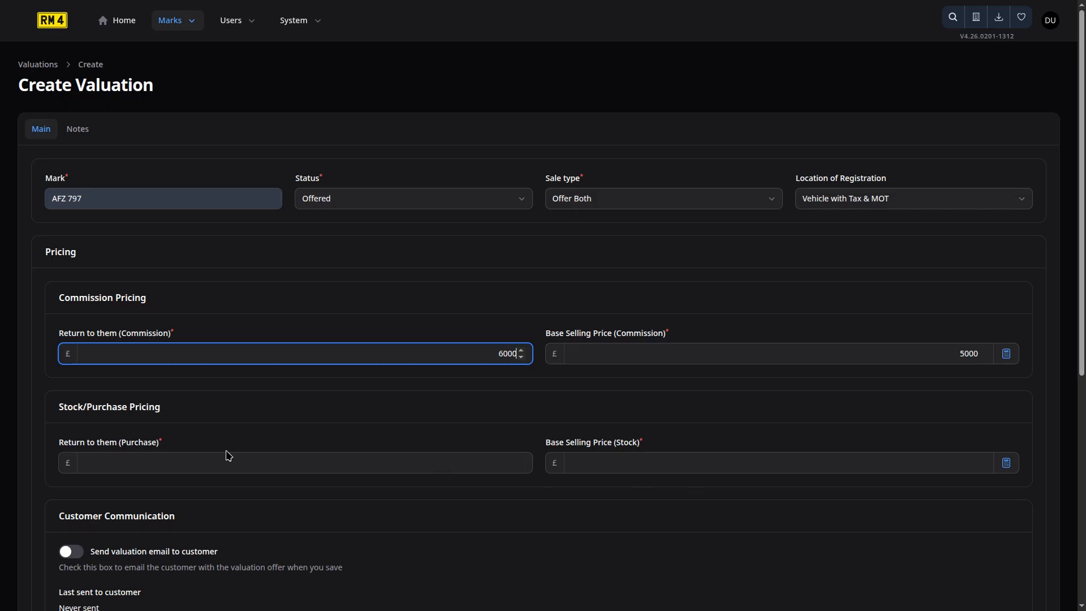
scroll(228, 455, "down", 3)
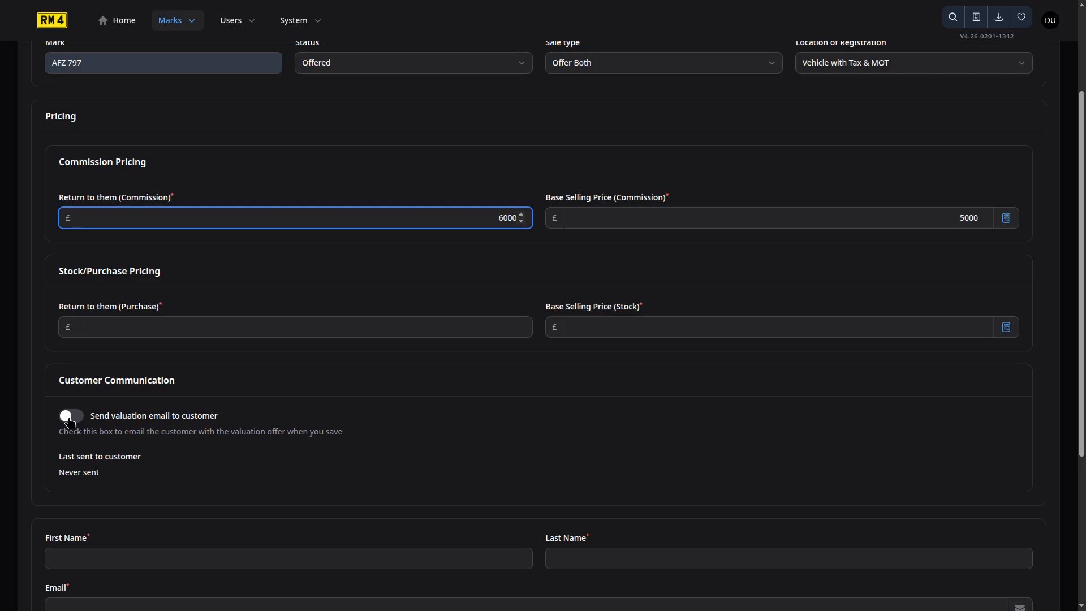
left_click(69, 420)
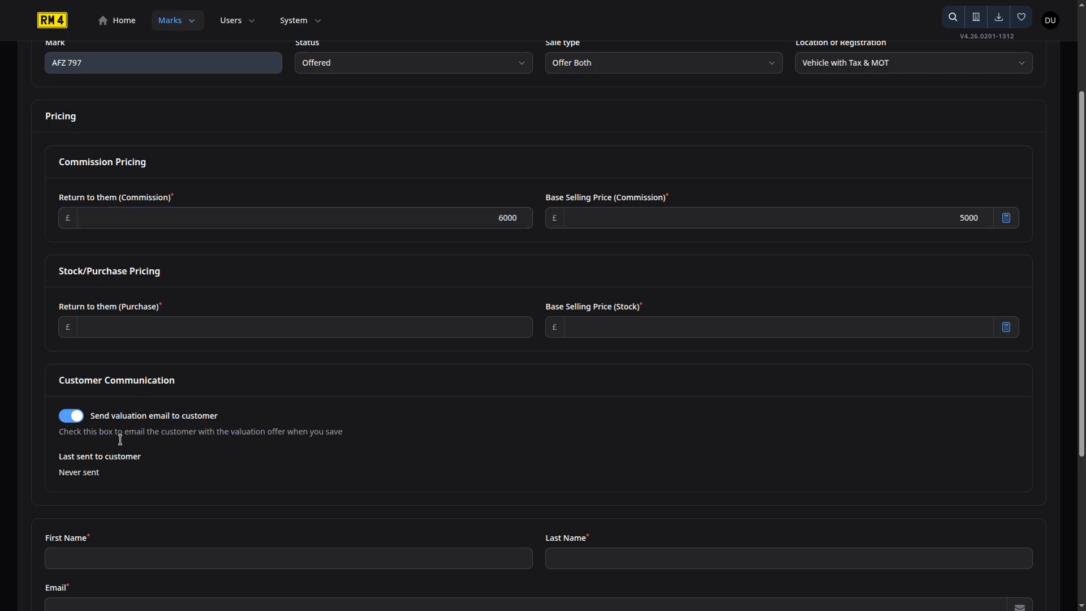
scroll(198, 481, "down", 3)
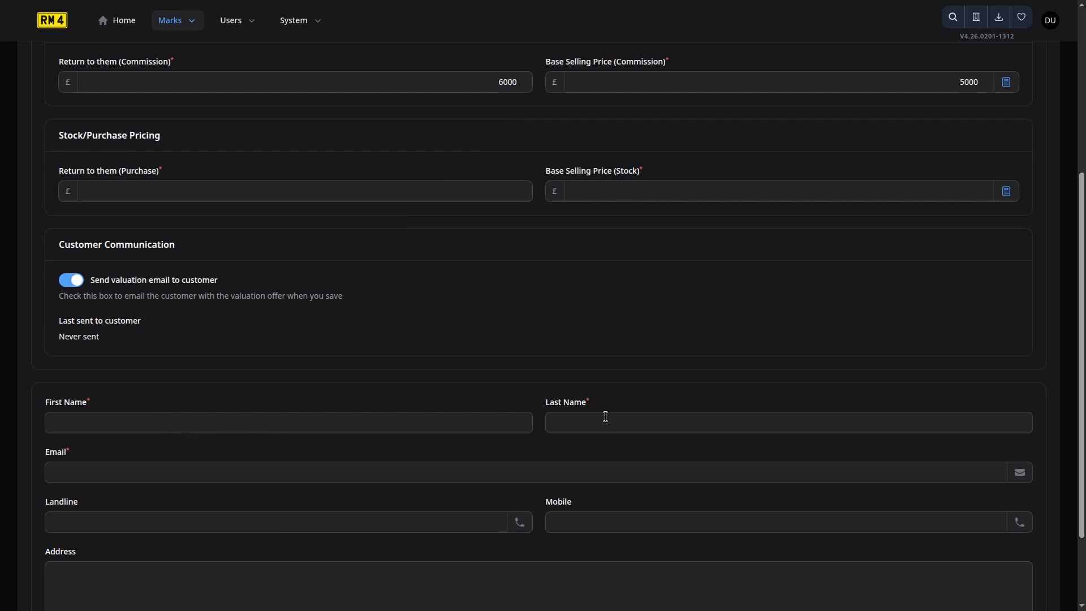
scroll(422, 525, "down", 2)
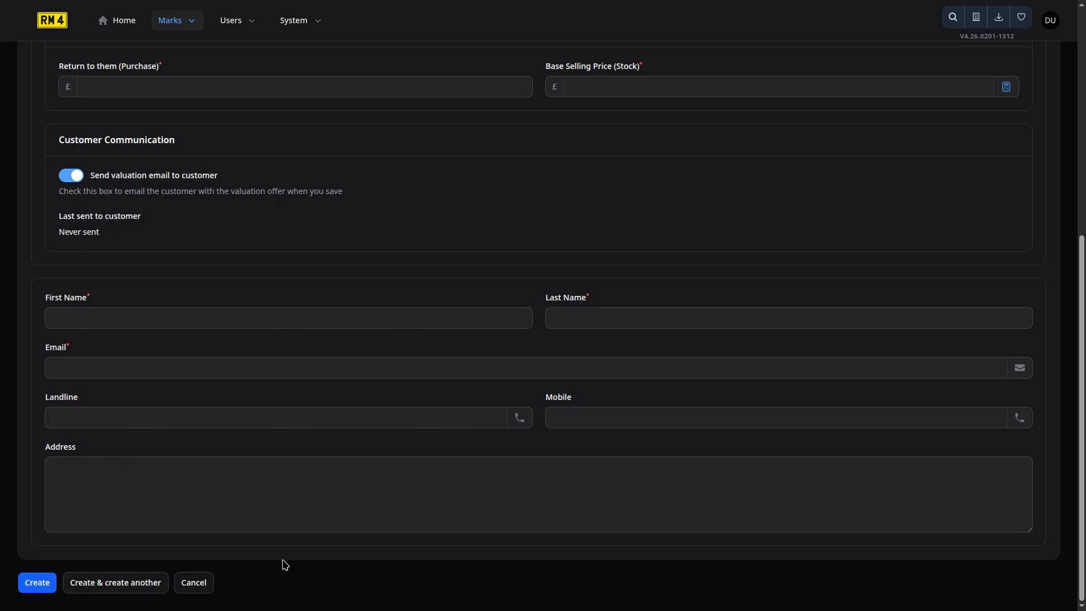
scroll(389, 333, "up", 3)
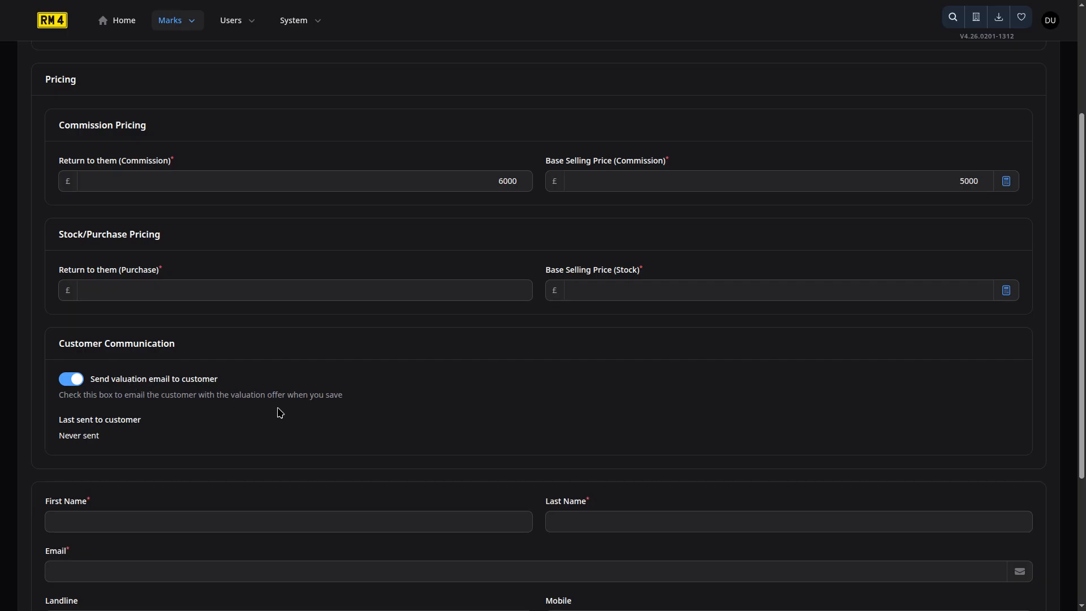
scroll(340, 379, "up", 2)
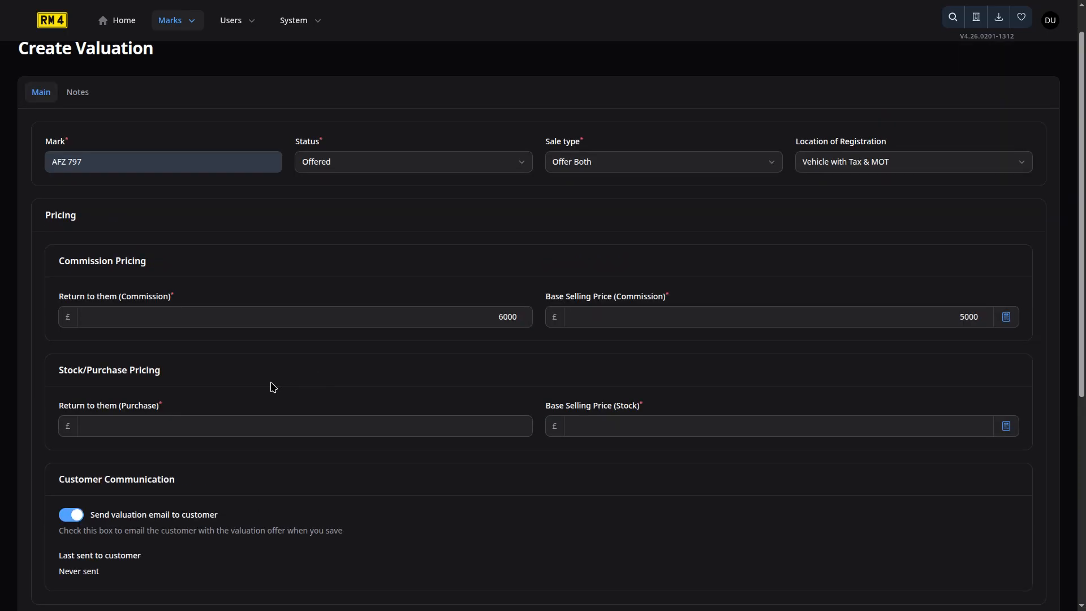
scroll(285, 371, "up", 1)
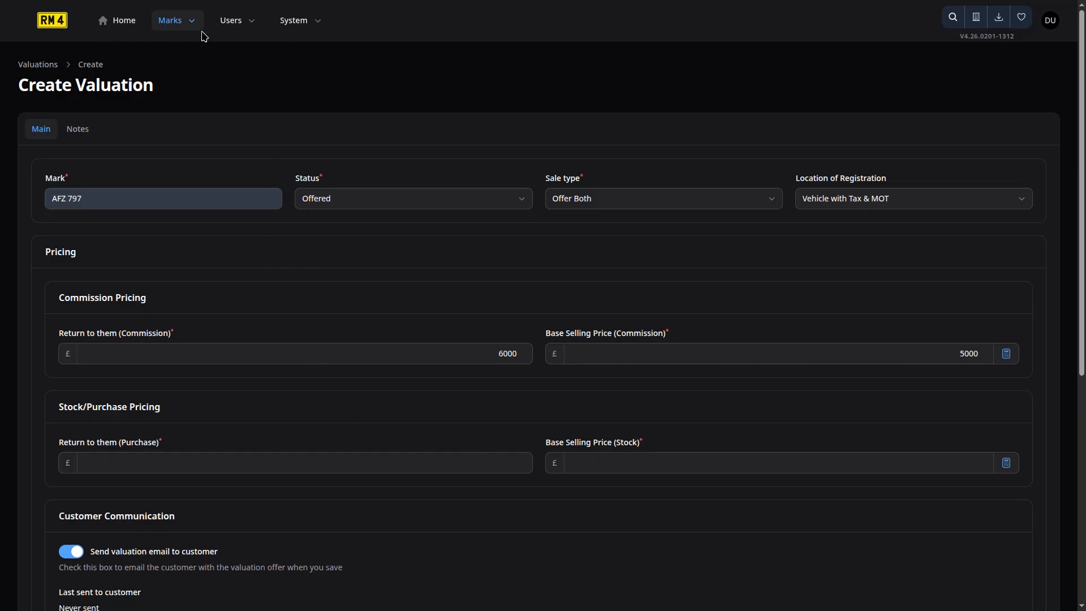
Check the Want Matches for the saved wants BOB 8* and _A 11, then return to Wants setup.
left_click(173, 26)
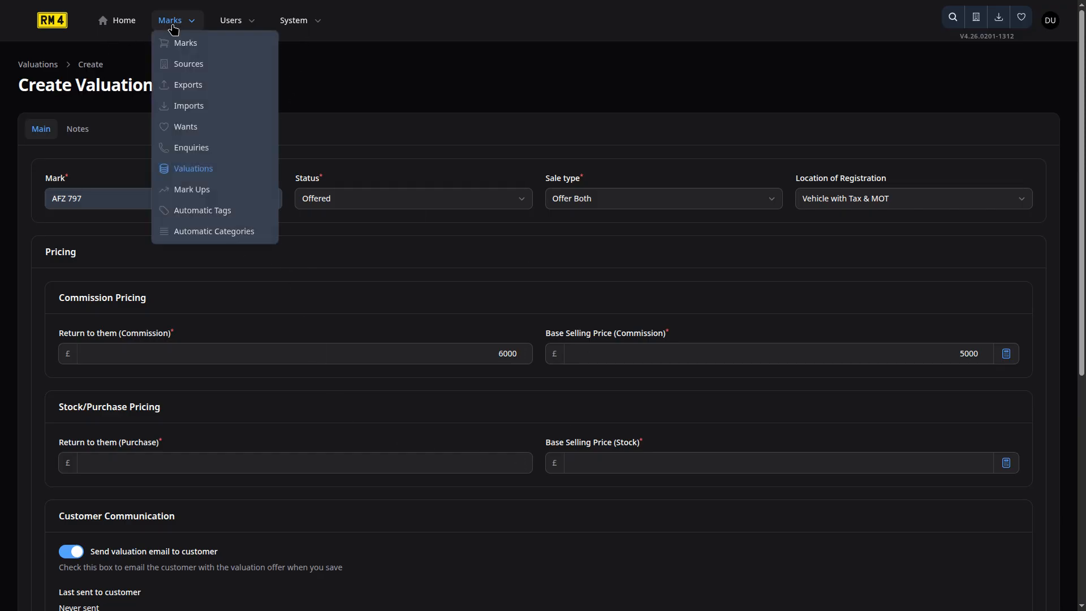
left_click(197, 129)
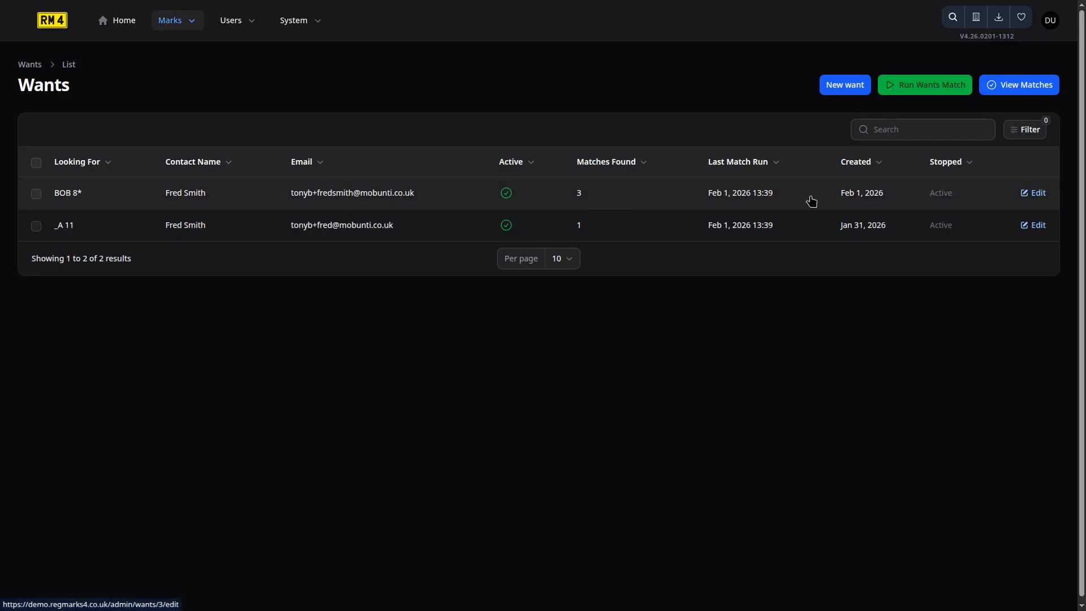
left_click(1017, 87)
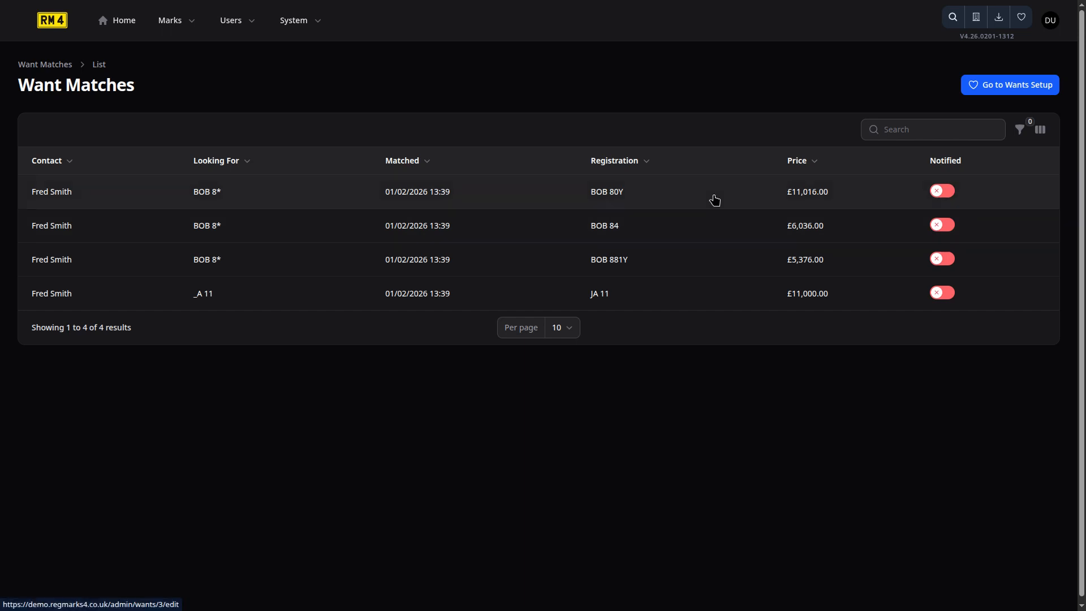
left_click(1004, 91)
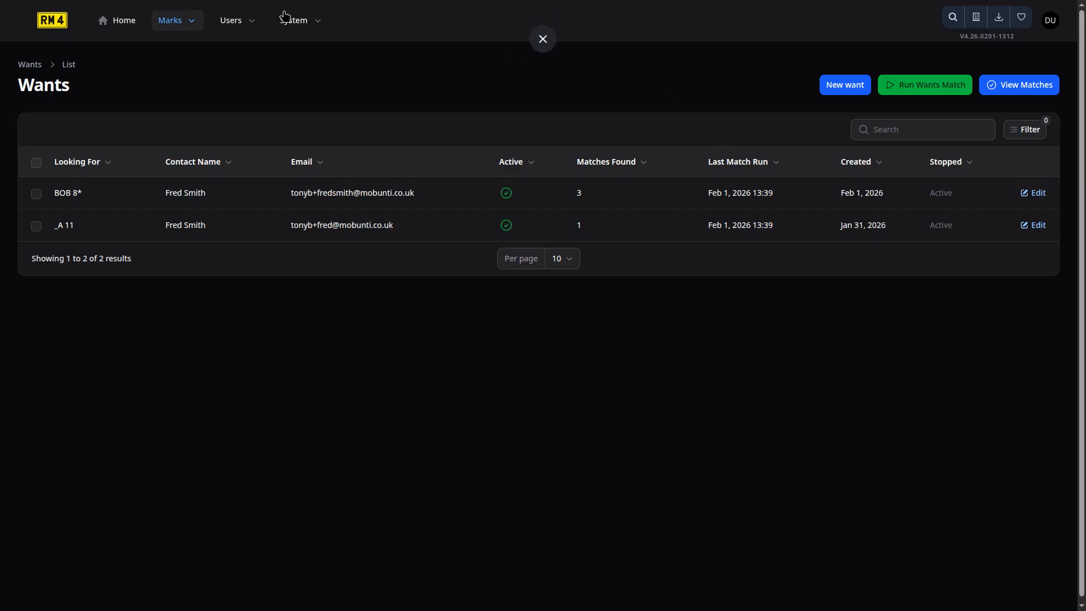
Start a new export under Marks > Exports and set its type to Export To Dealers Daily.
left_click(173, 22)
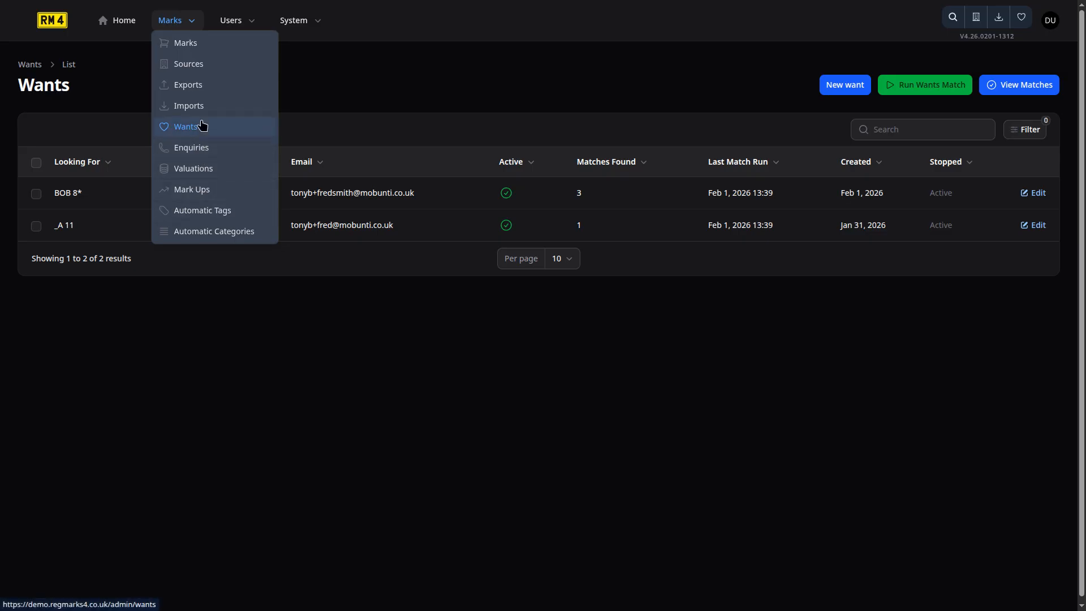
left_click(202, 87)
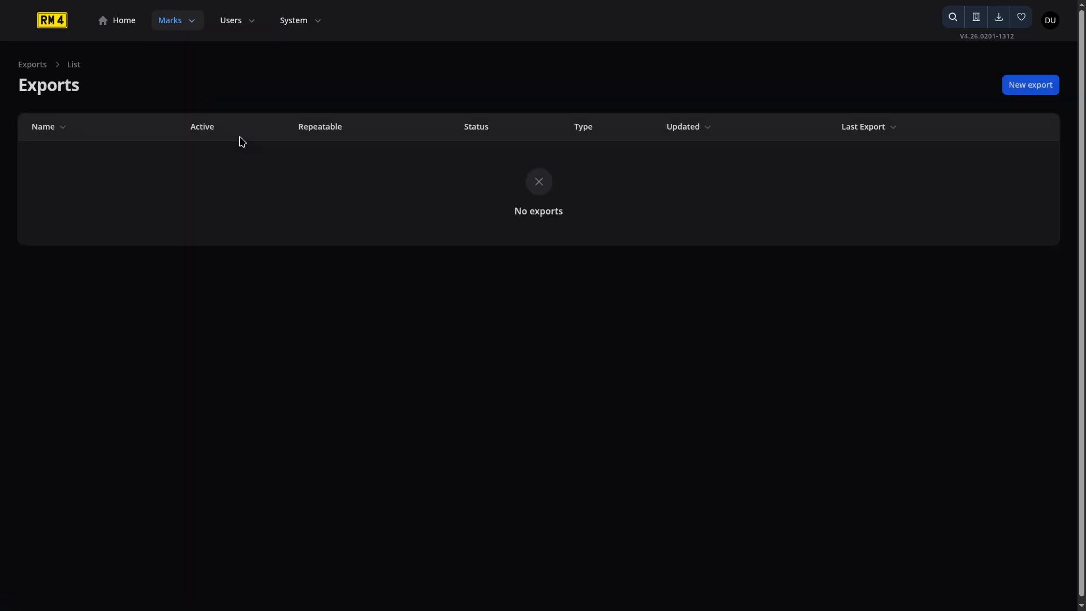
left_click(1029, 84)
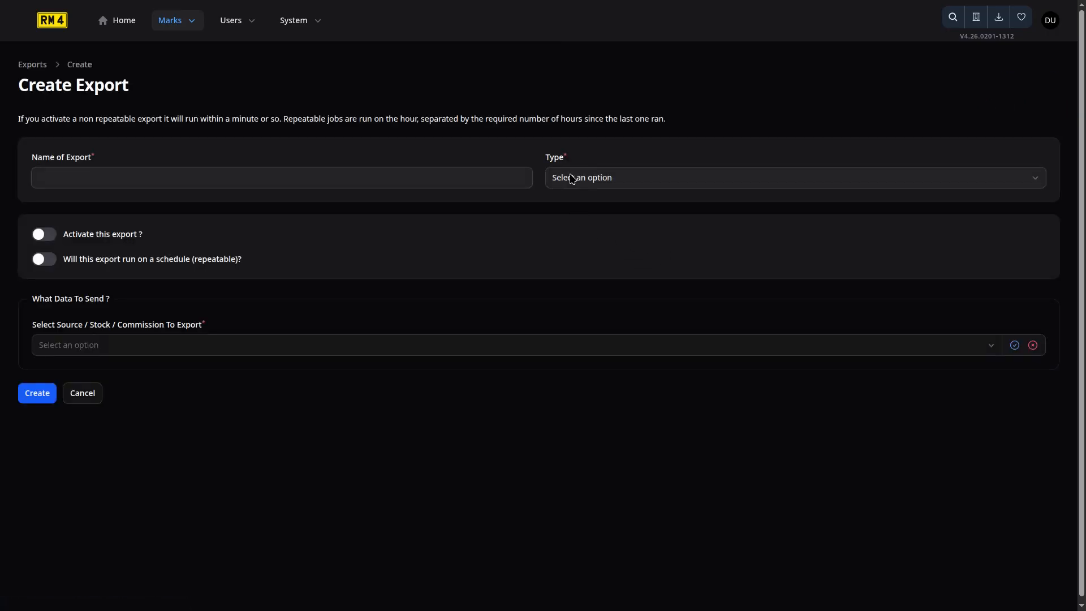
left_click(649, 178)
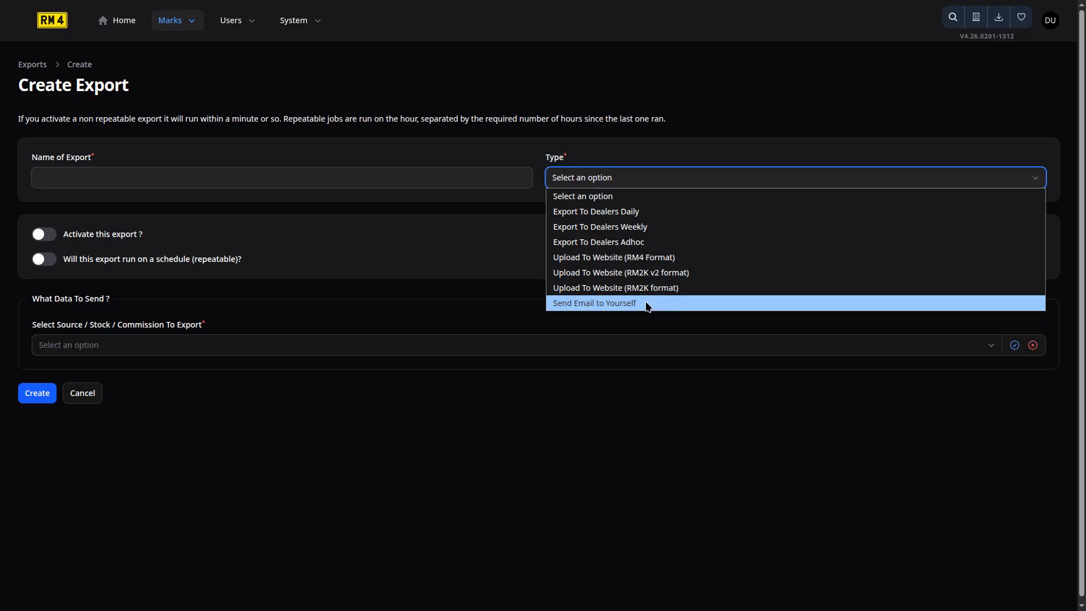
left_click(638, 322)
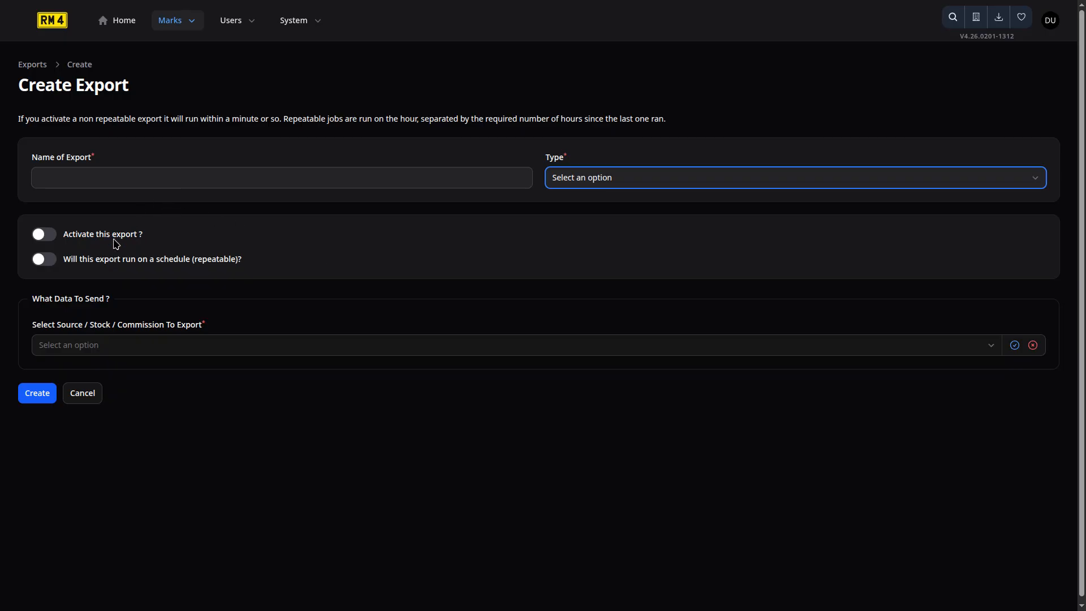
left_click(580, 177)
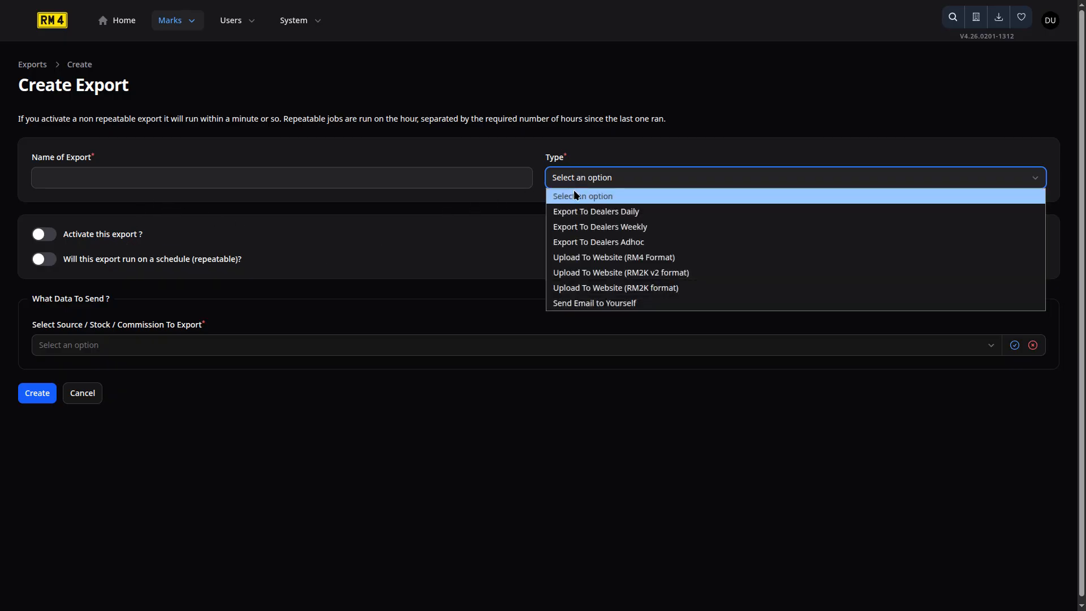
left_click(606, 217)
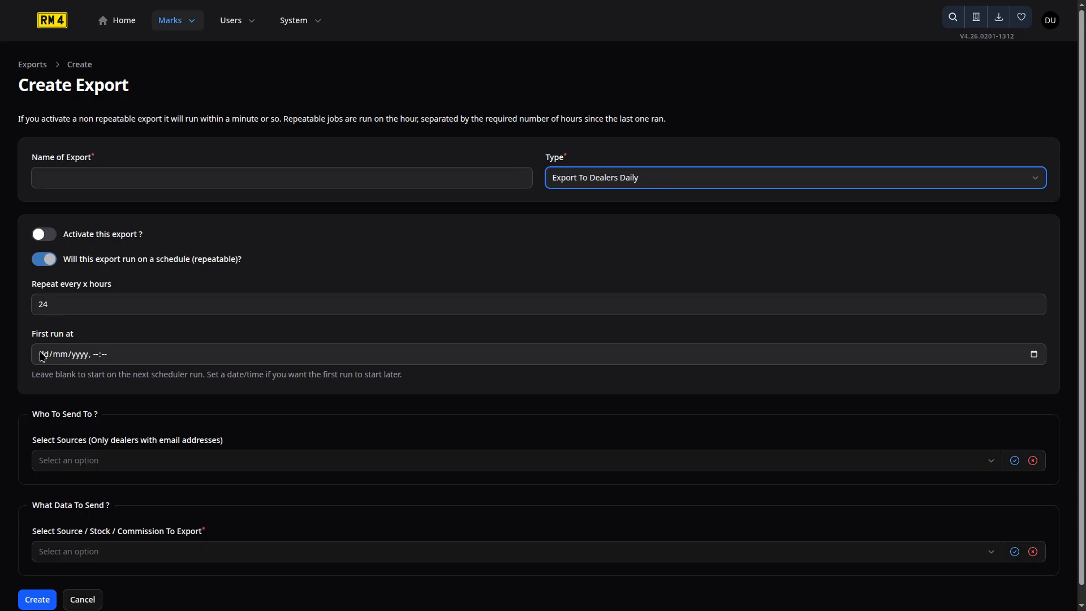
Set the export's first run to 02/02/2026 at 05:00.
left_click(1035, 356)
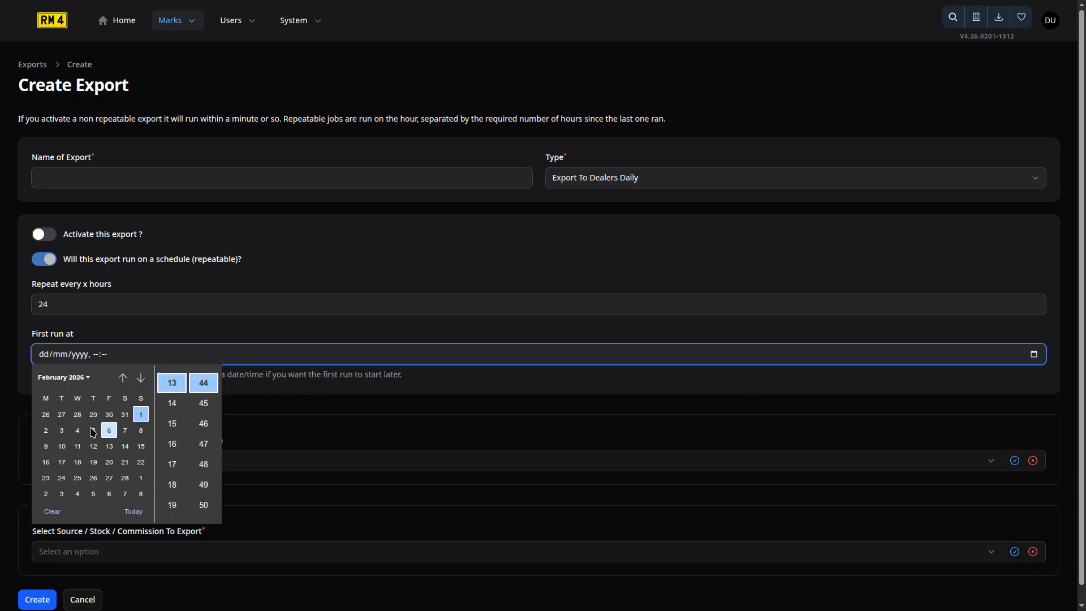
left_click(44, 435)
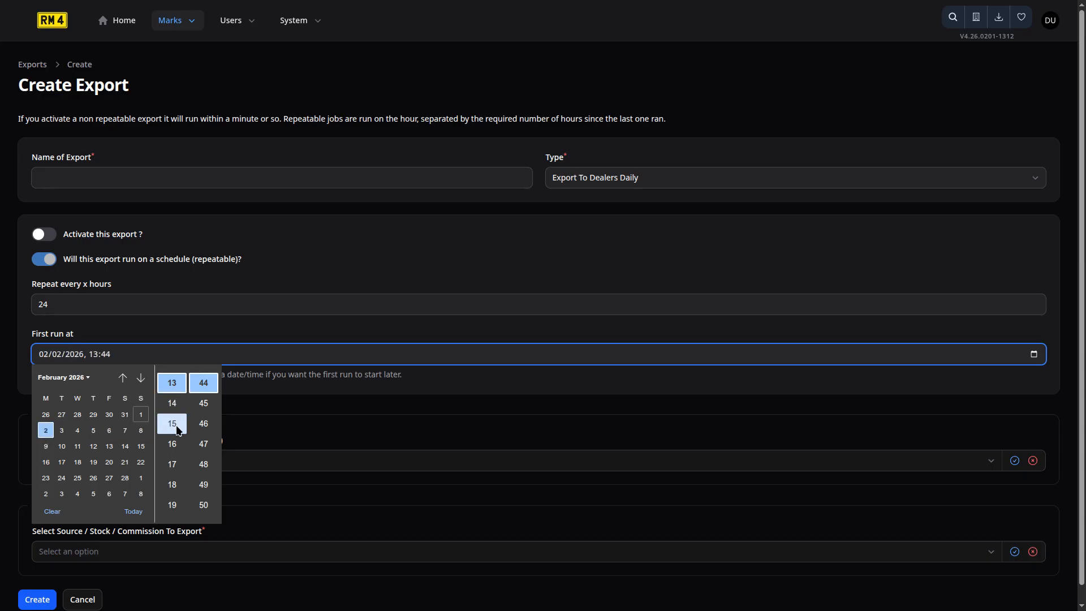
scroll(171, 418, "up", 4)
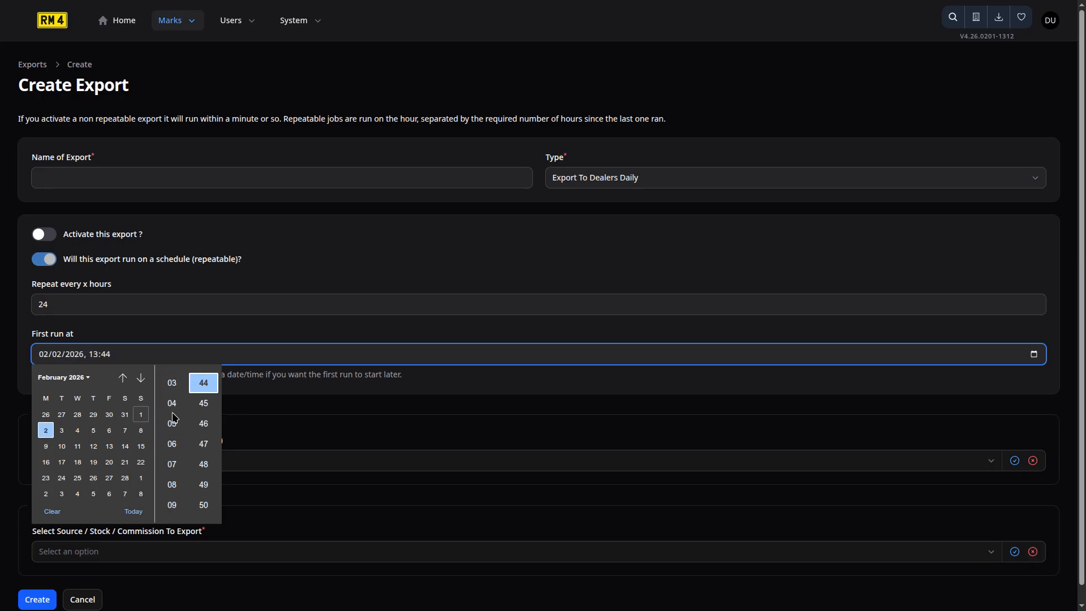
left_click(172, 421)
scroll(198, 412, "up", 3)
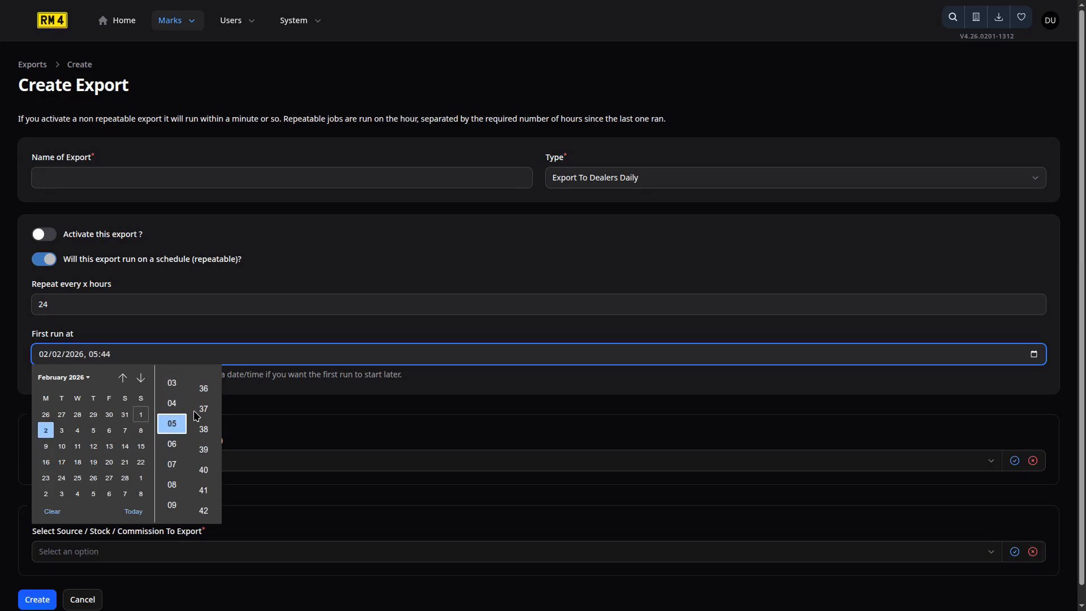
scroll(198, 412, "up", 8)
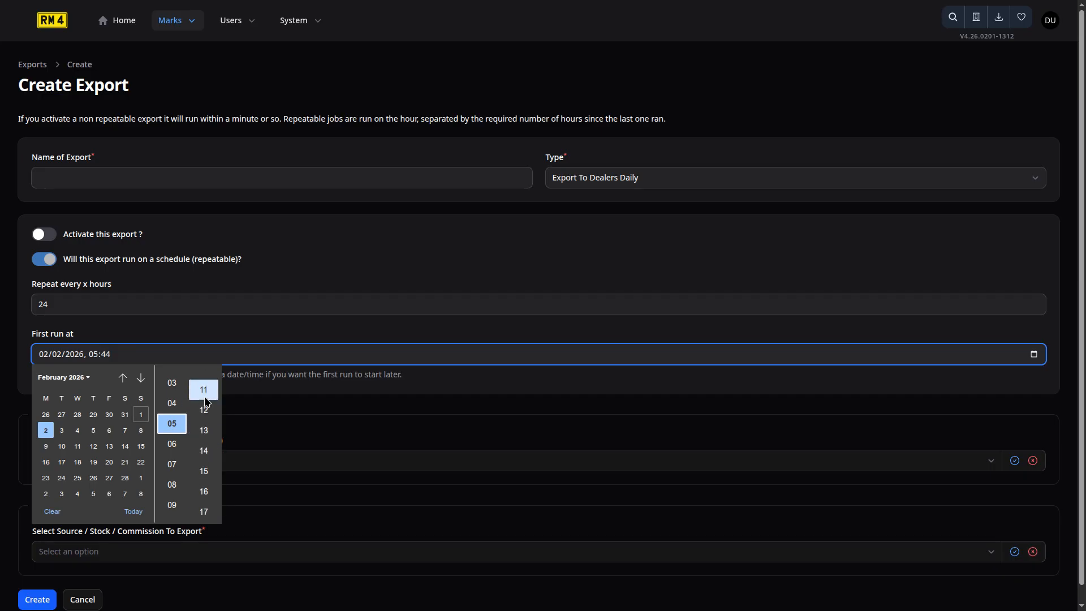
scroll(205, 404, "up", 3)
scroll(205, 419, "up", 2)
left_click(203, 450)
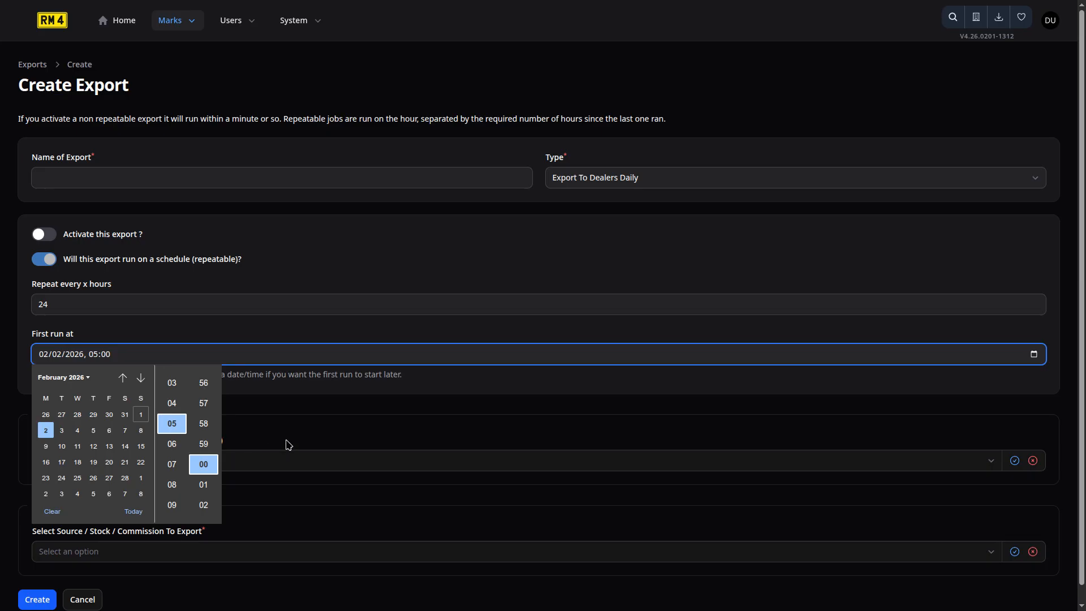
left_click(323, 429)
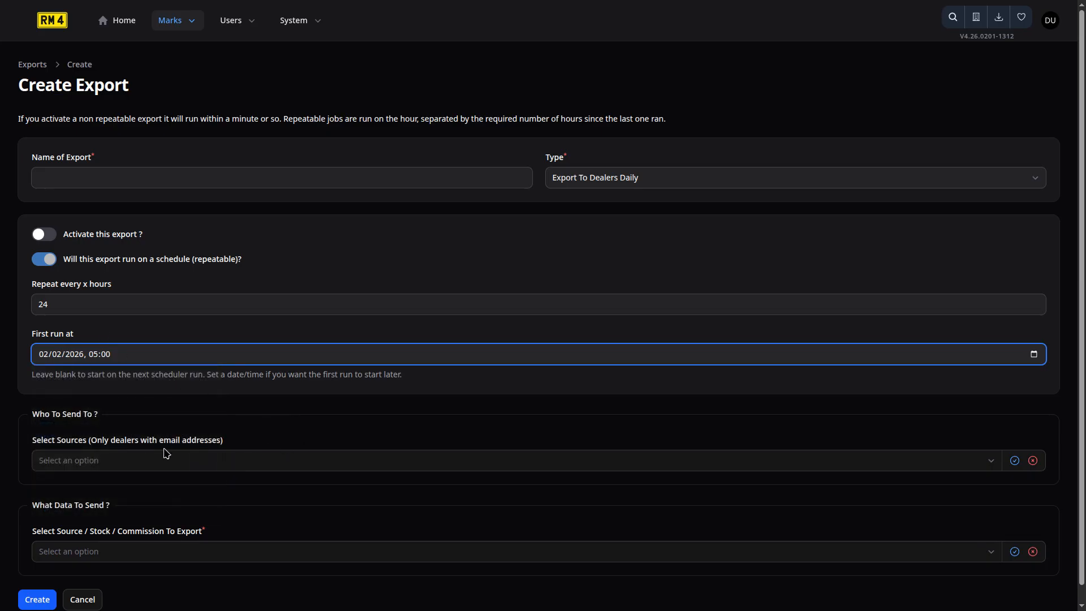
Add Dealer A as a recipient source for the export.
scroll(281, 432, "down", 1)
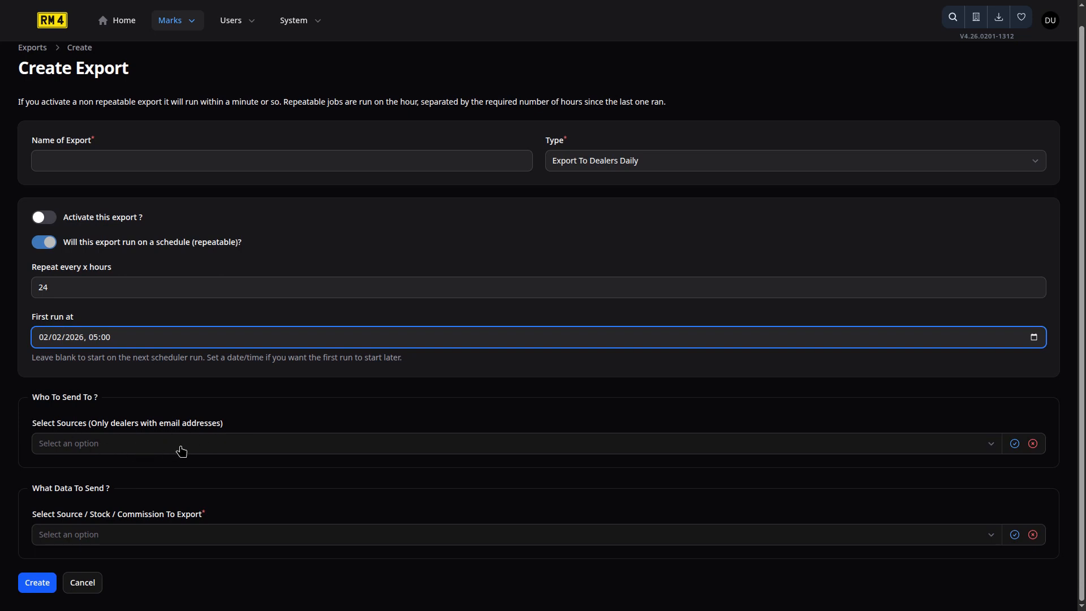
left_click(181, 451)
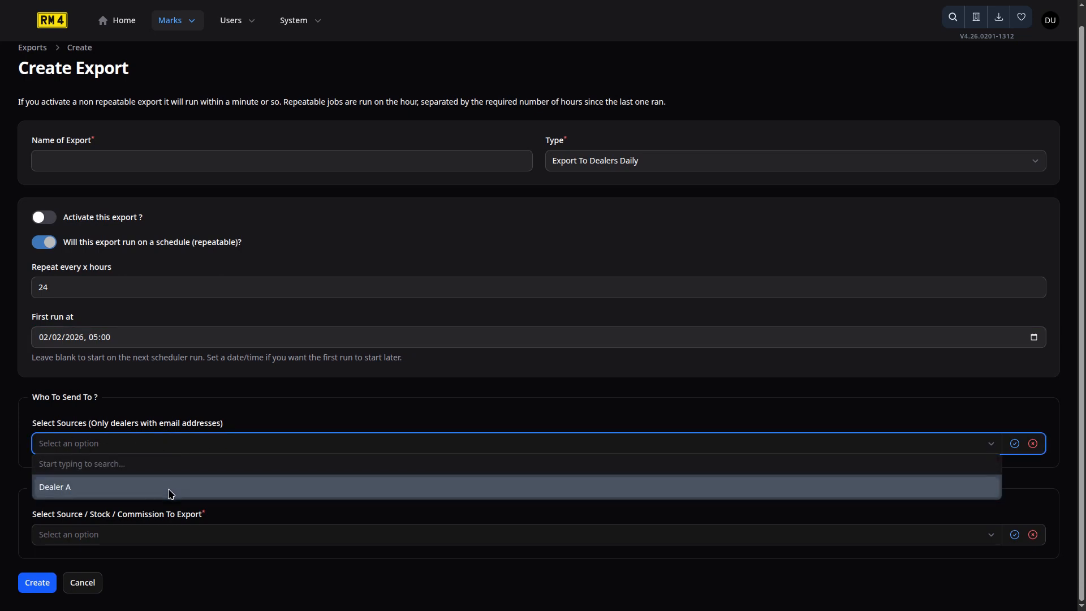
left_click(149, 495)
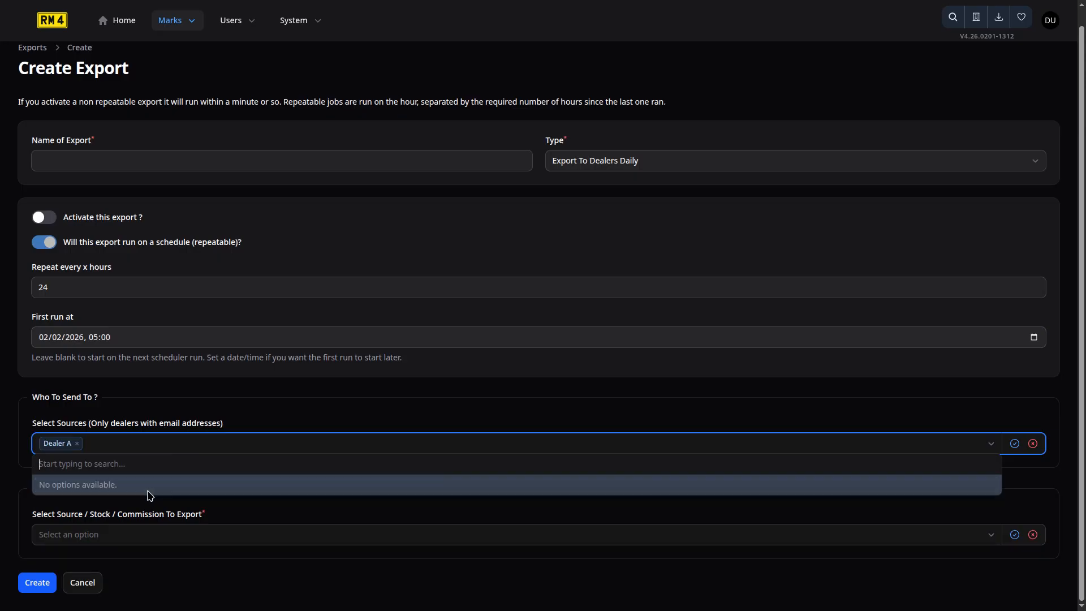
Add Dealer A Stock, Dealer A Commission and Dealer B Stock to the export data.
left_click(276, 413)
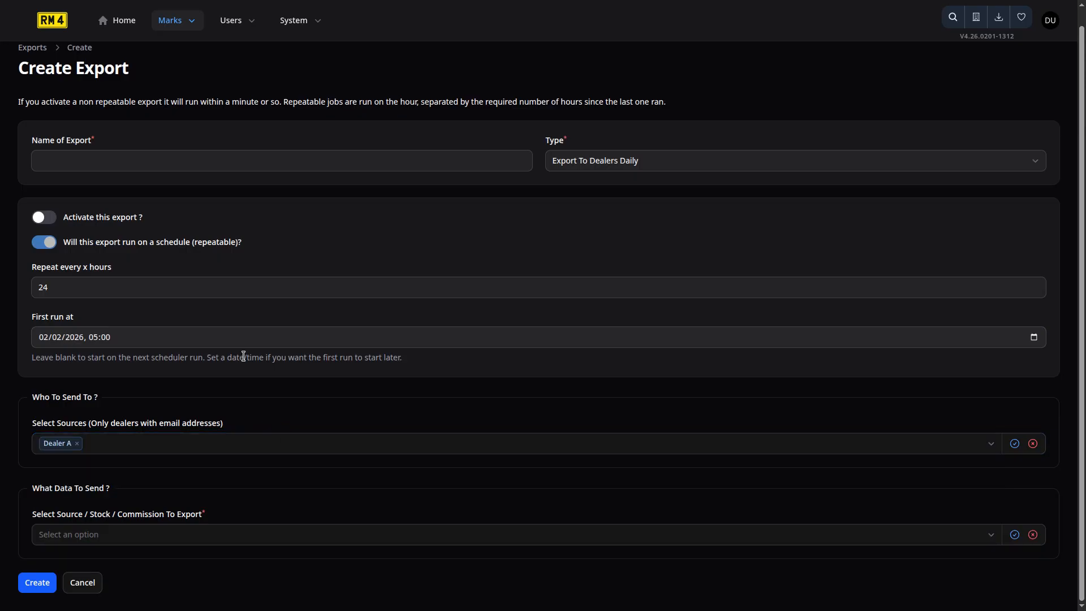
left_click(264, 538)
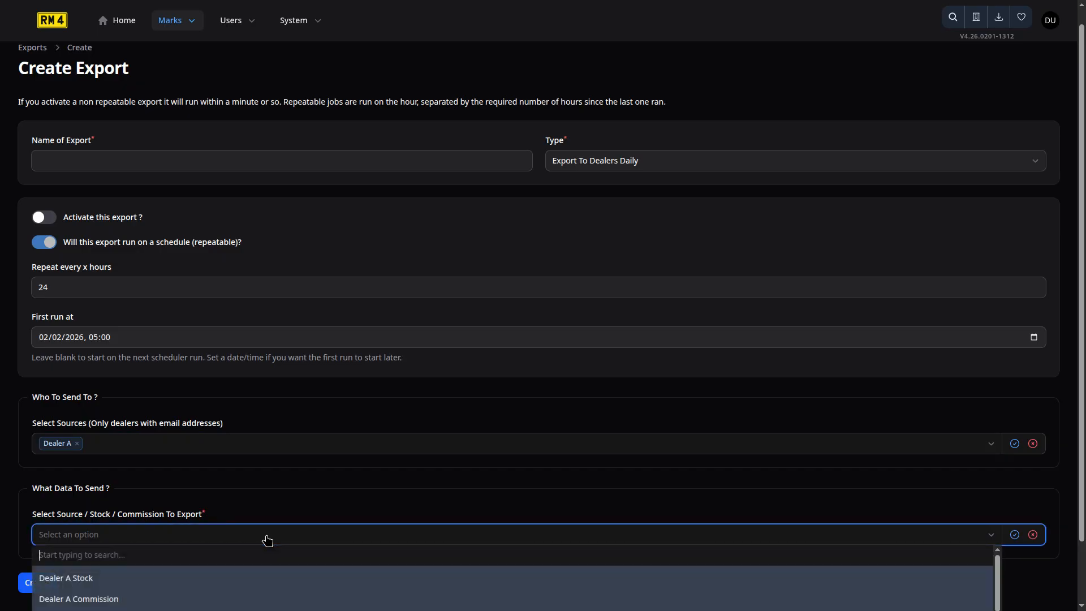
scroll(369, 455, "down", 1)
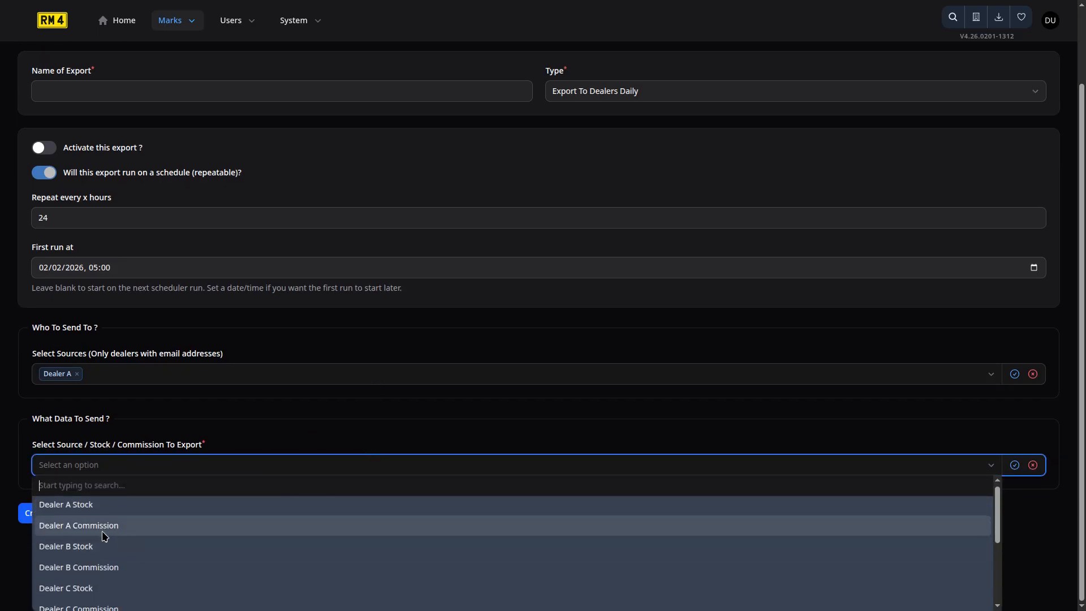
scroll(128, 514, "down", 3)
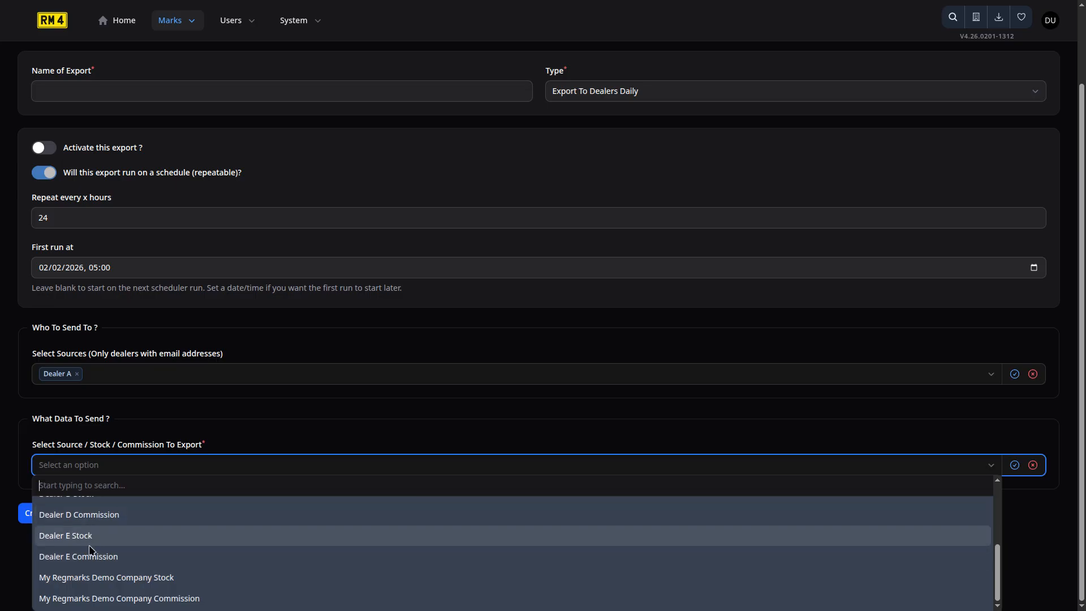
scroll(110, 546, "up", 3)
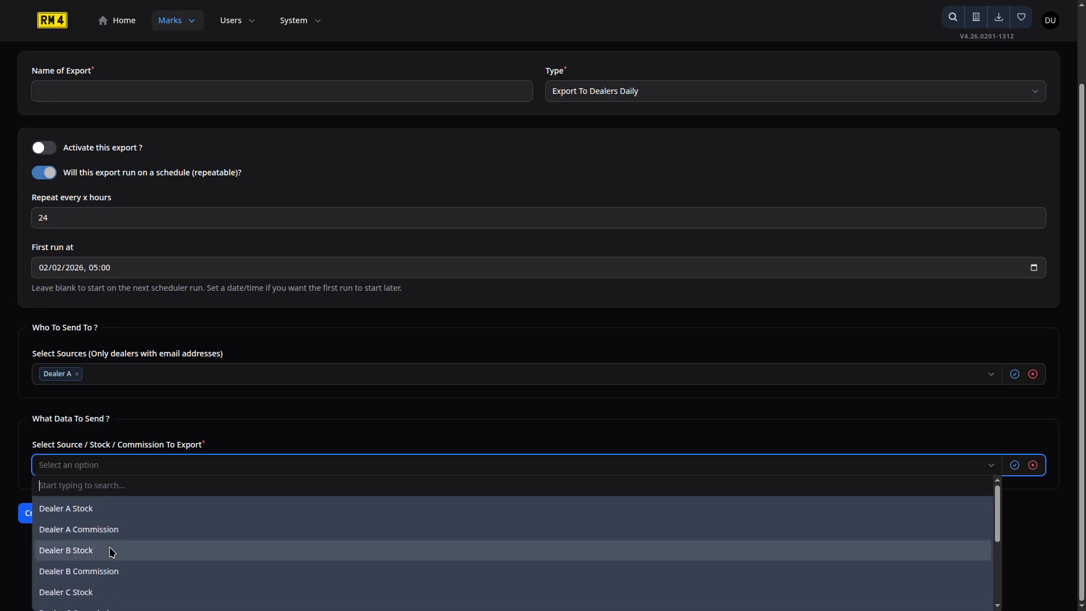
left_click(83, 508)
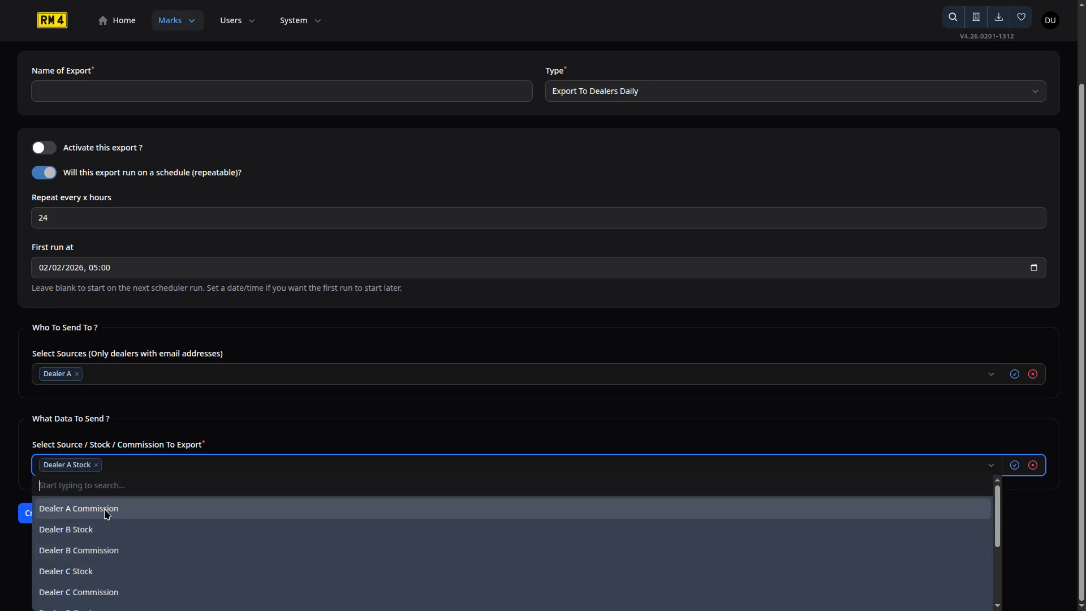
left_click(104, 508)
left_click(98, 511)
Add Dealer B Commission, Dealer C–E Stock and My Regmarks Demo Company Stock and Commission.
left_click(110, 510)
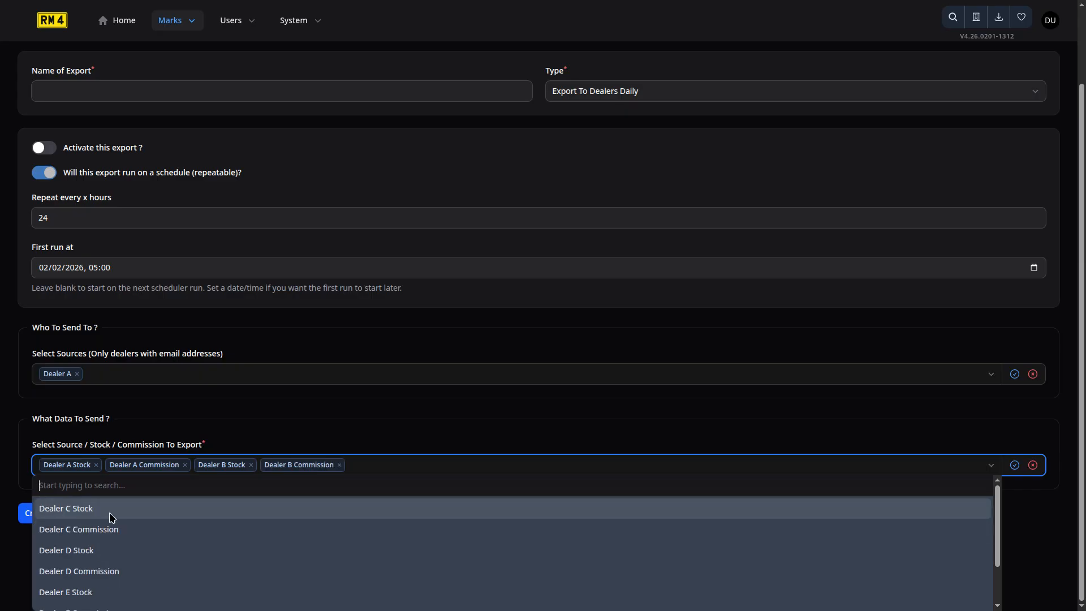
left_click(76, 510)
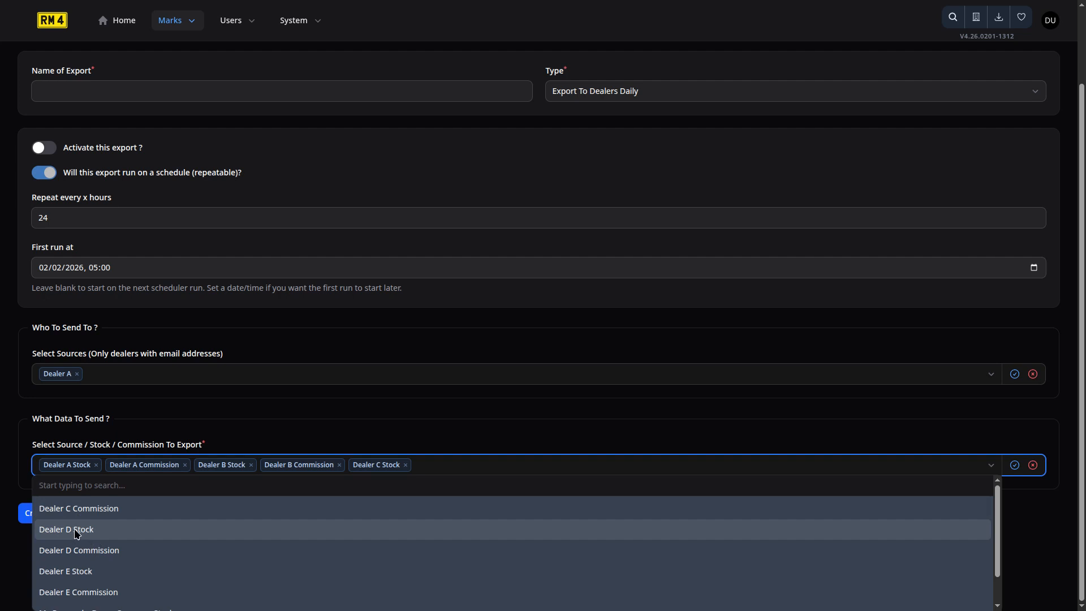
left_click(76, 530)
left_click(86, 549)
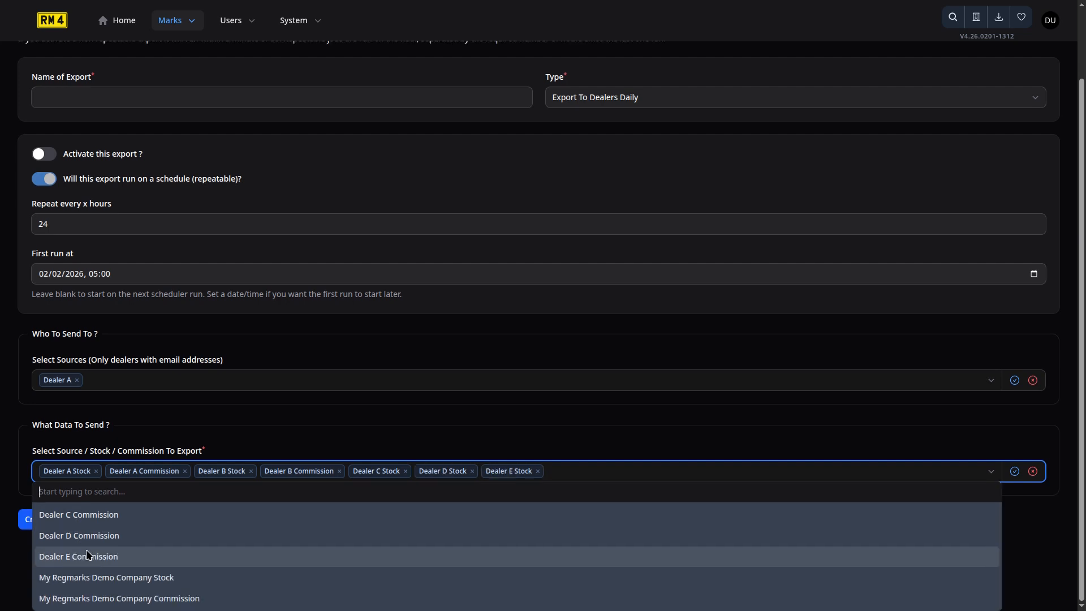
left_click(134, 578)
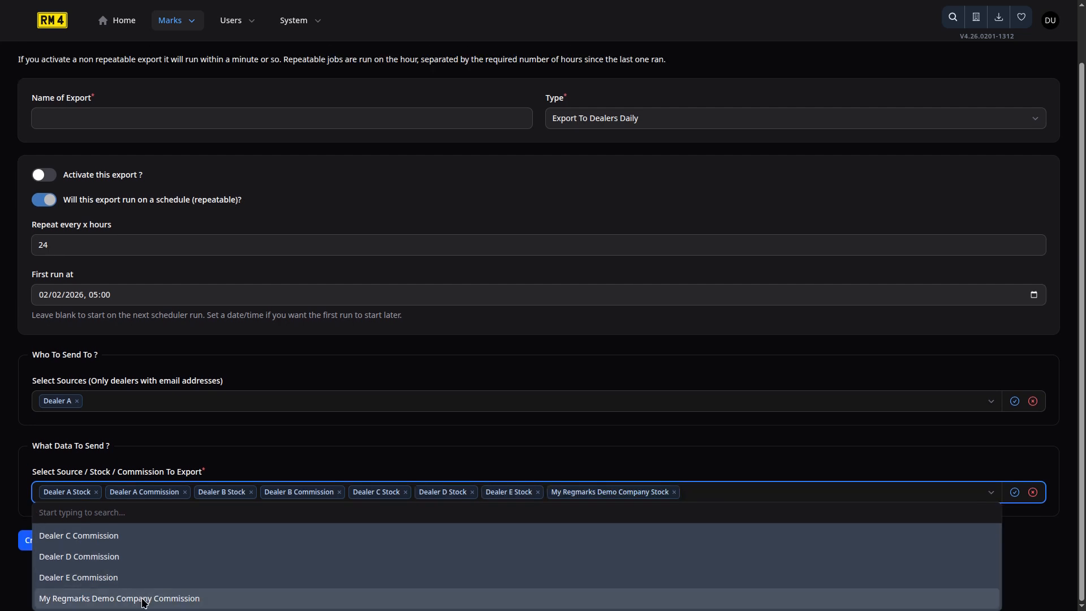
left_click(142, 599)
left_click(428, 471)
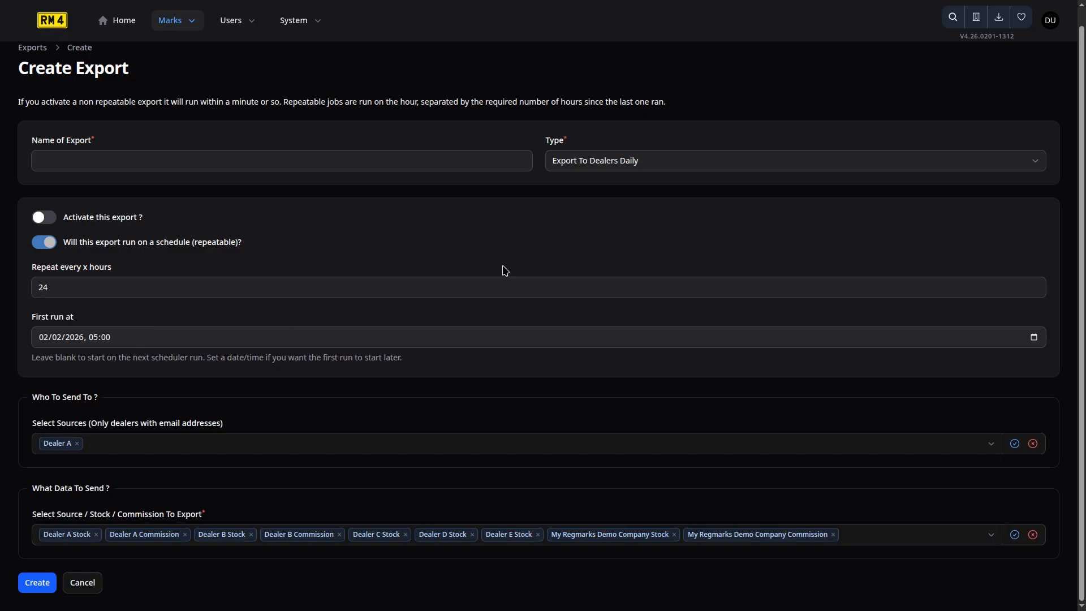
left_click(606, 165)
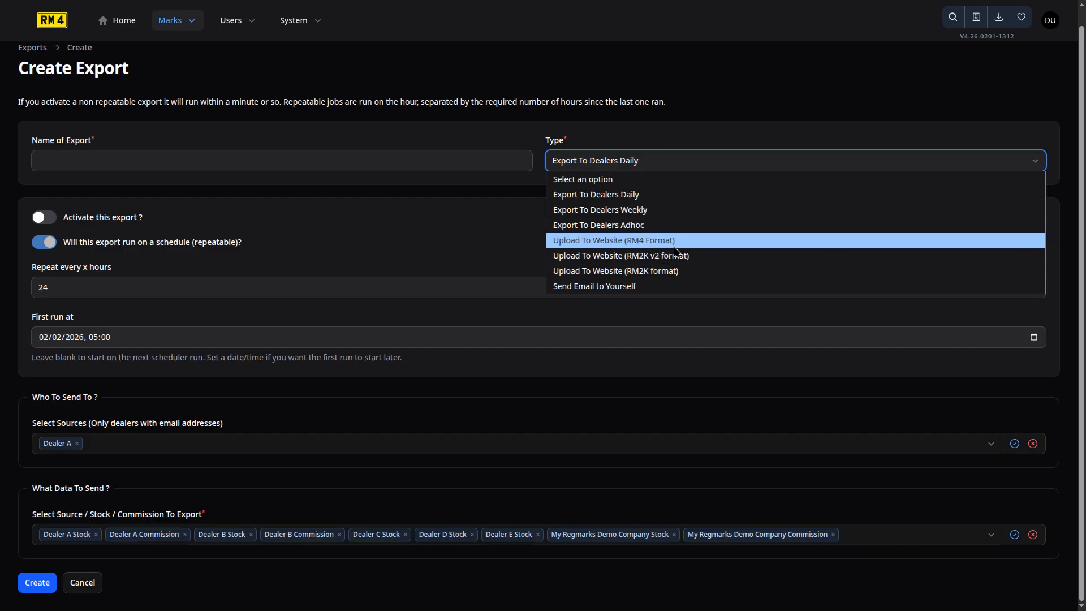
Switch the export type to a website upload, trying Upload To Website (RM2K v2 format) and another format.
left_click(656, 272)
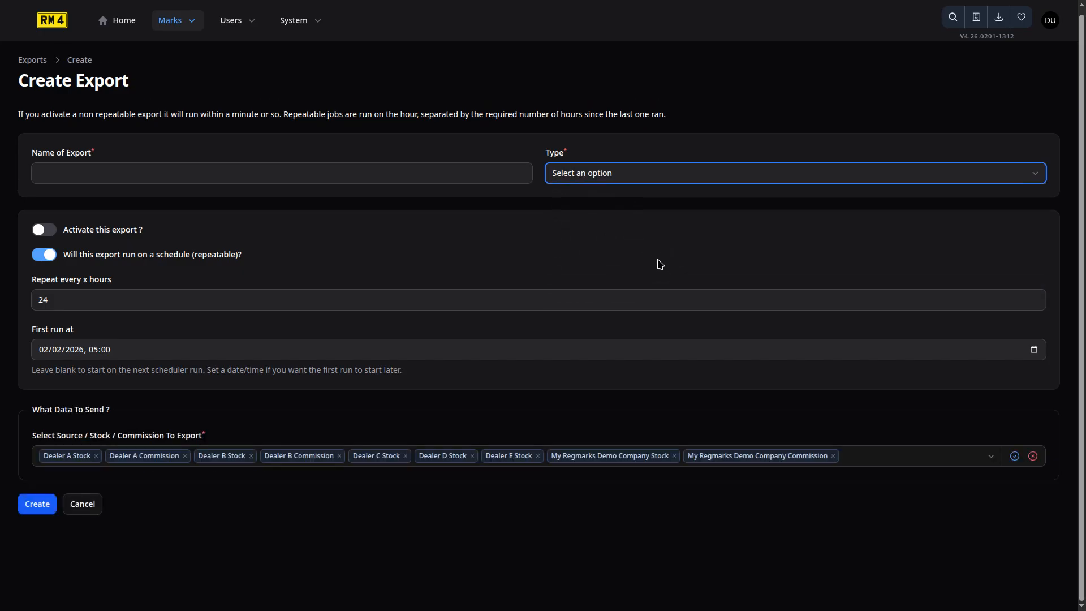
left_click(654, 176)
left_click(659, 272)
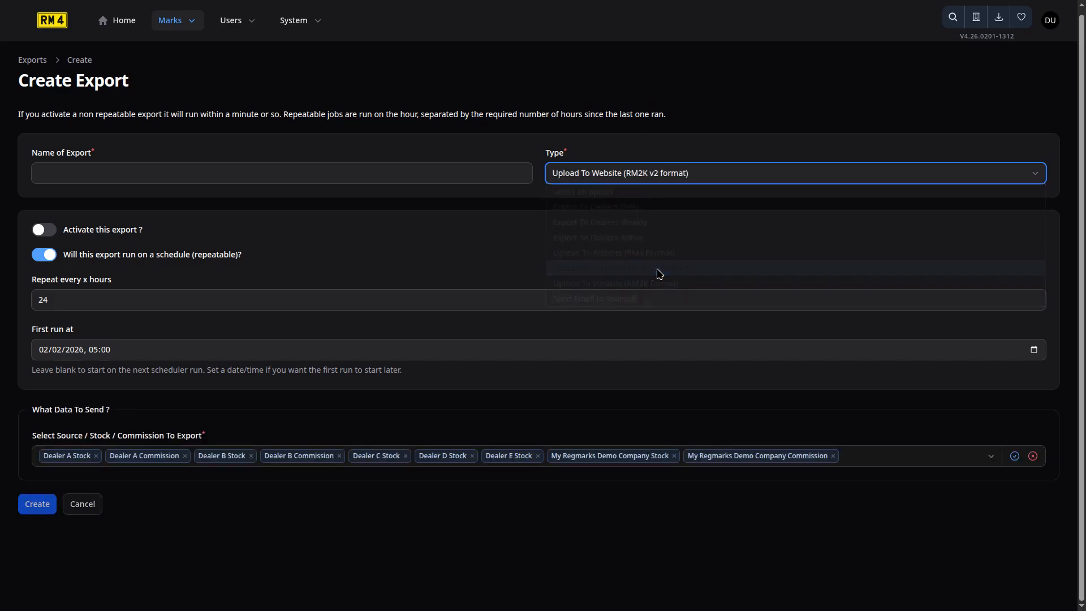
left_click(669, 161)
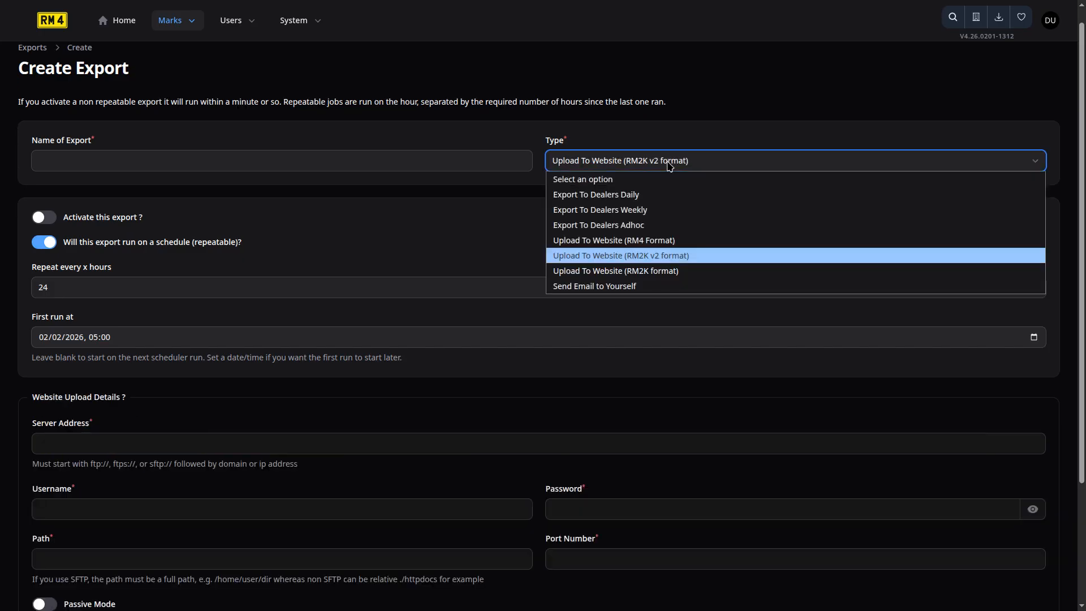
left_click(675, 241)
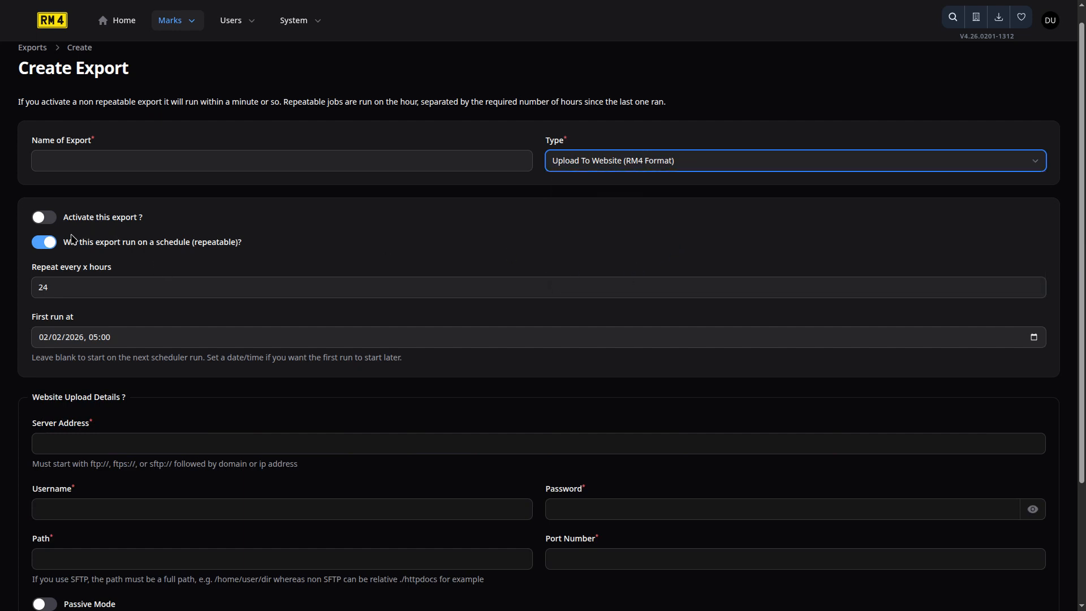
Add all remaining sources, including Dealer C, D and E Commission, to the export data.
scroll(183, 362, "down", 1)
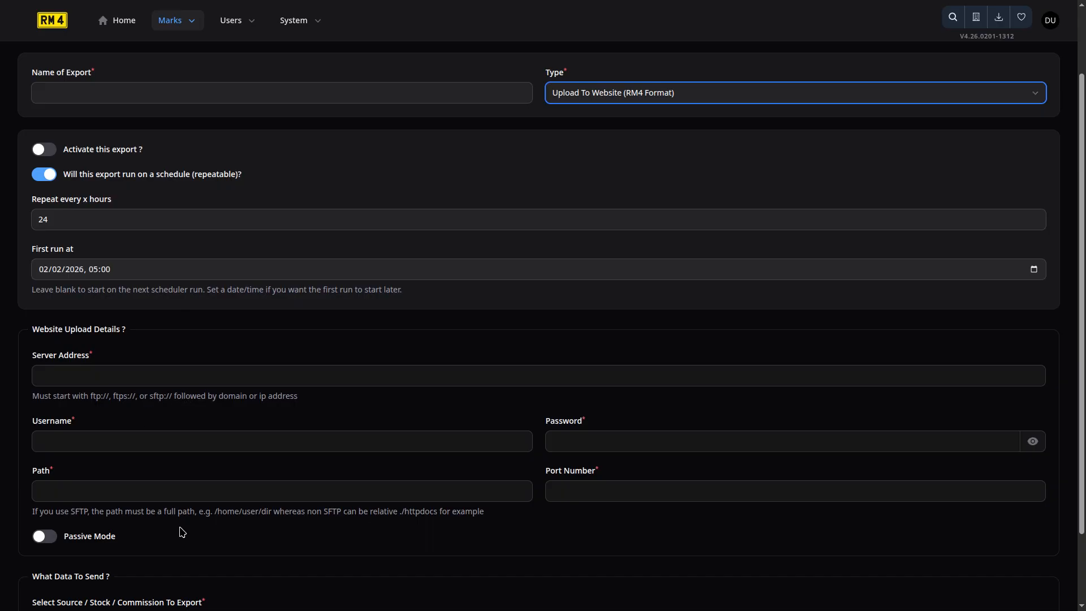
scroll(182, 532, "down", 1)
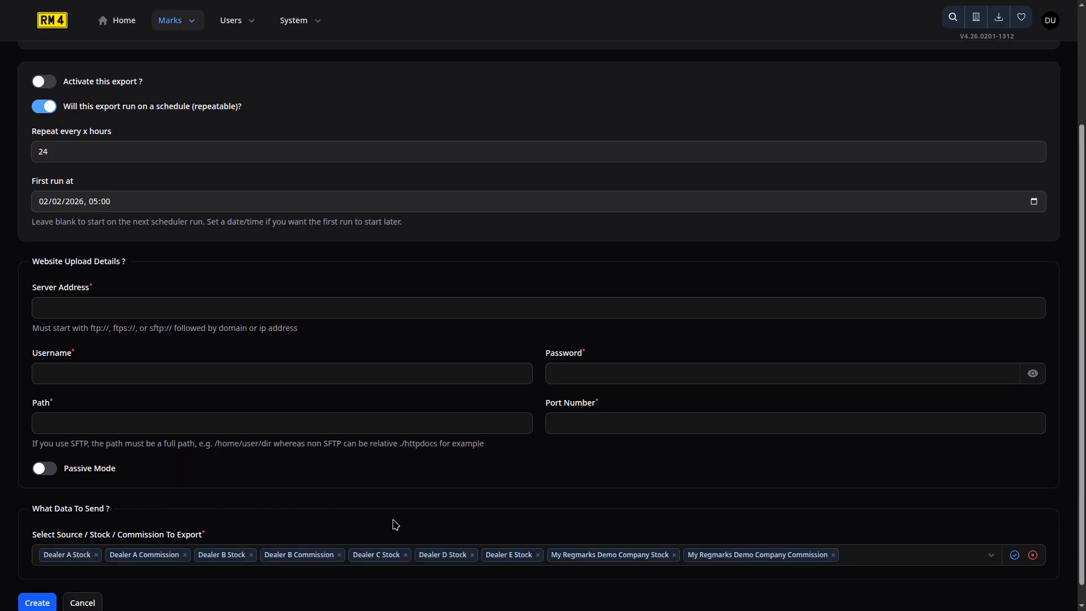
left_click(1014, 557)
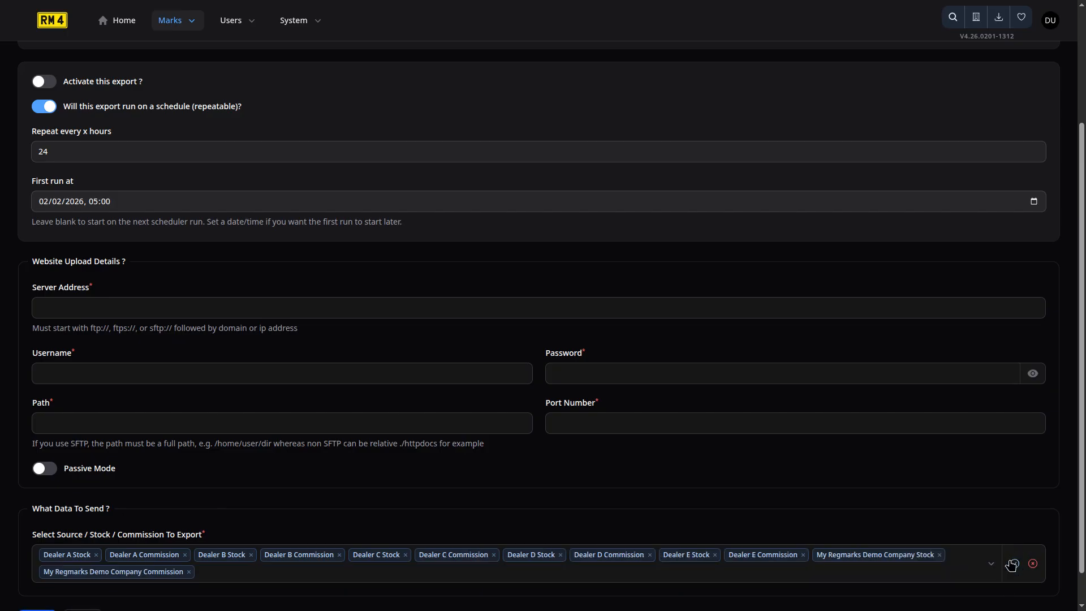
scroll(920, 517, "down", 1)
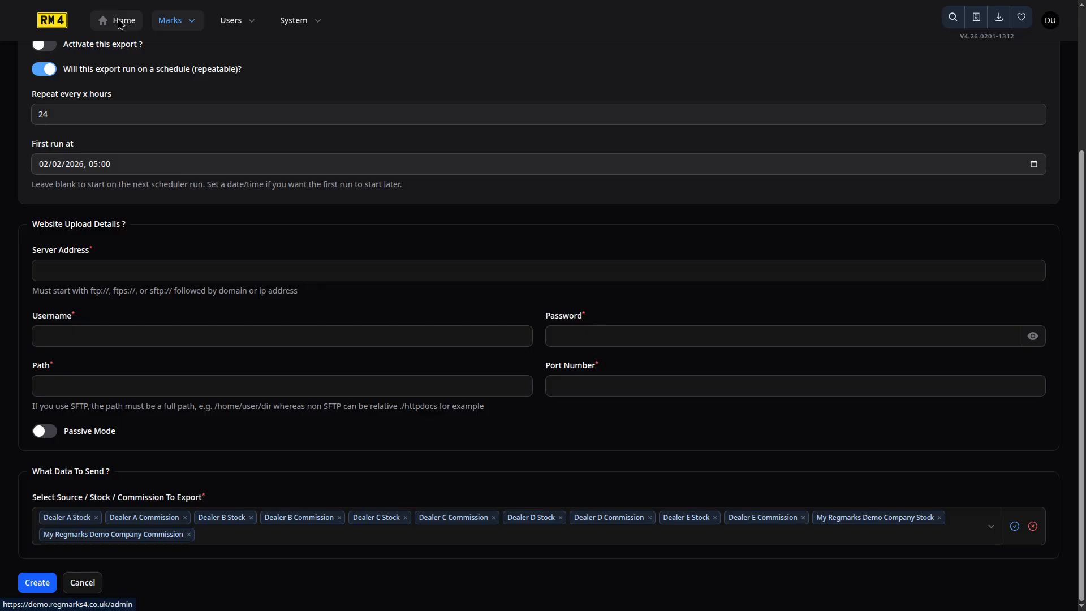
Go Home to the Marks list and open the Search marks panel.
left_click(120, 23)
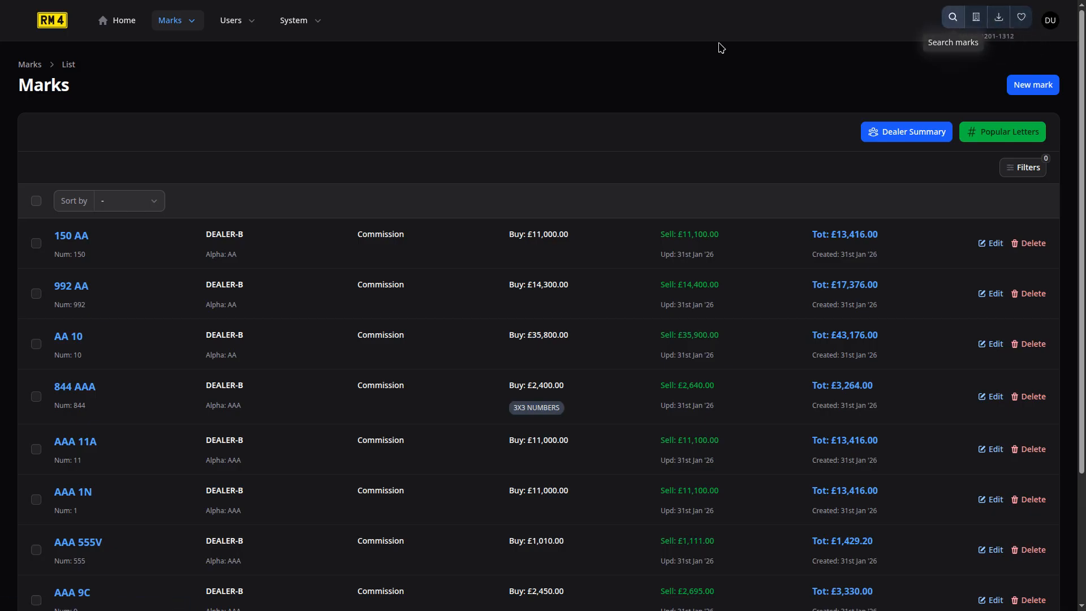
left_click(953, 19)
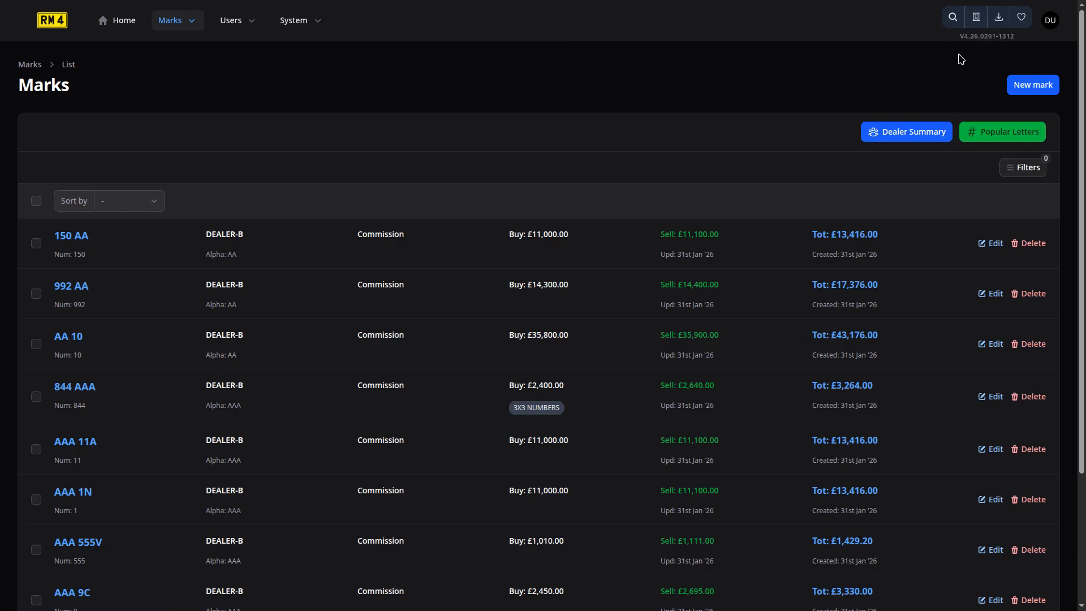
left_click(954, 20)
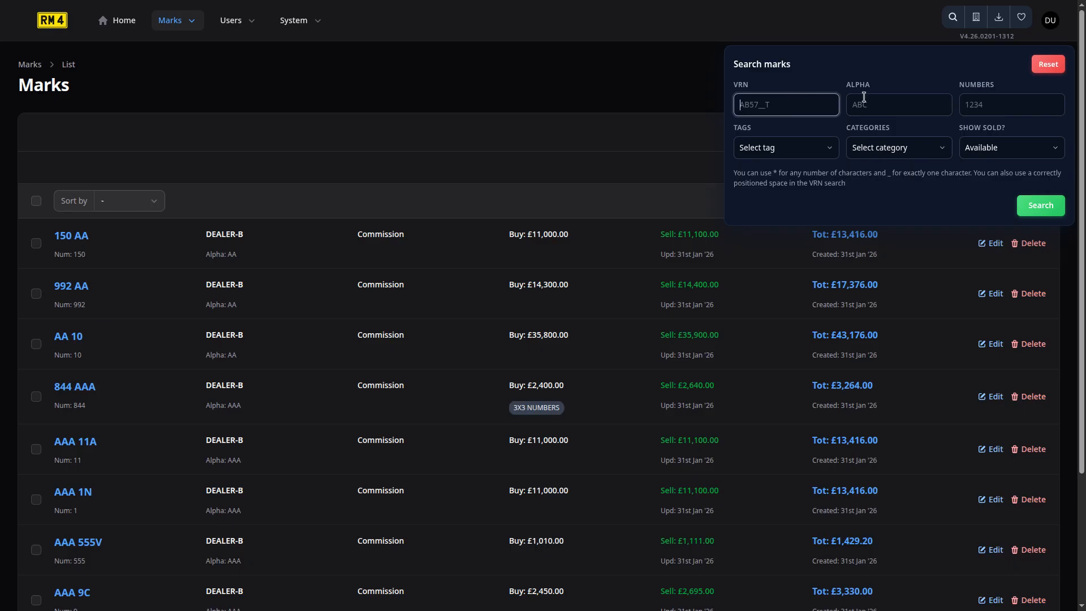
Search marks by the LEWIS tag with no category, then briefly view the Dealer Summary.
left_click(893, 108)
left_click(1007, 112)
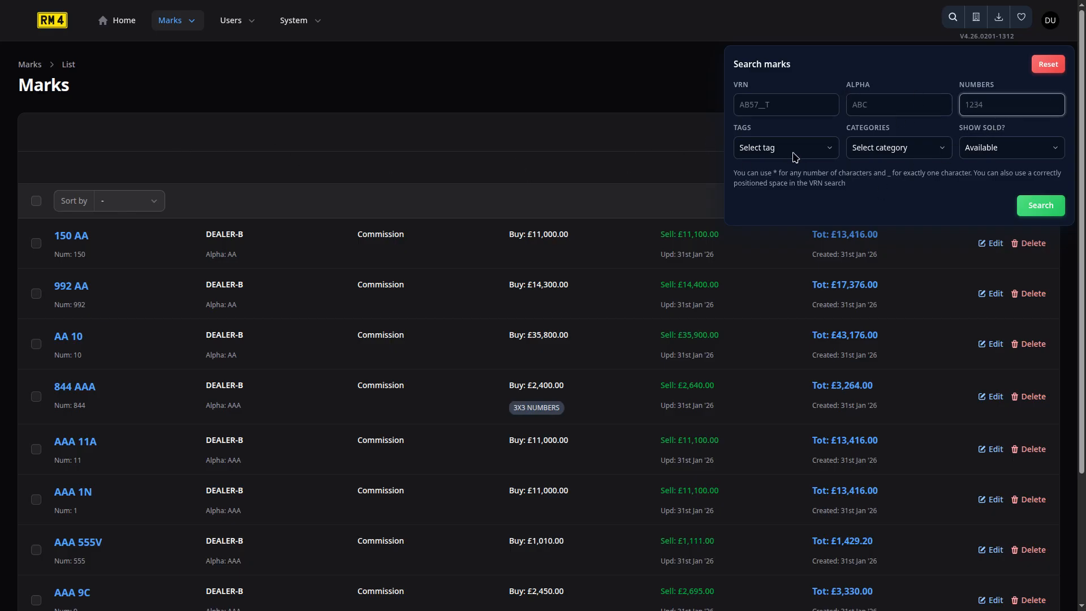
left_click(794, 156)
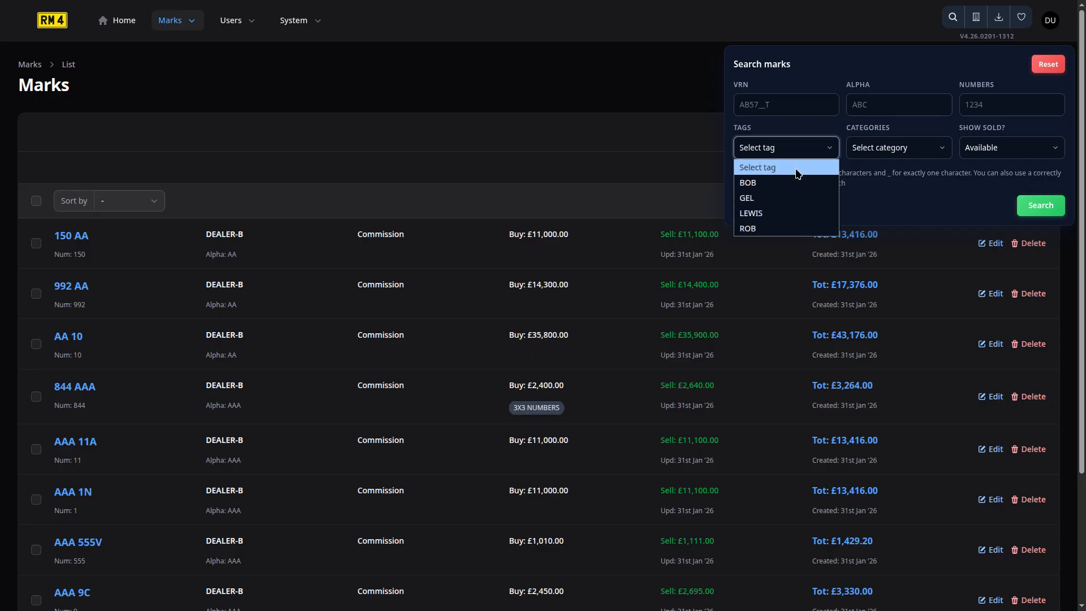
left_click(785, 214)
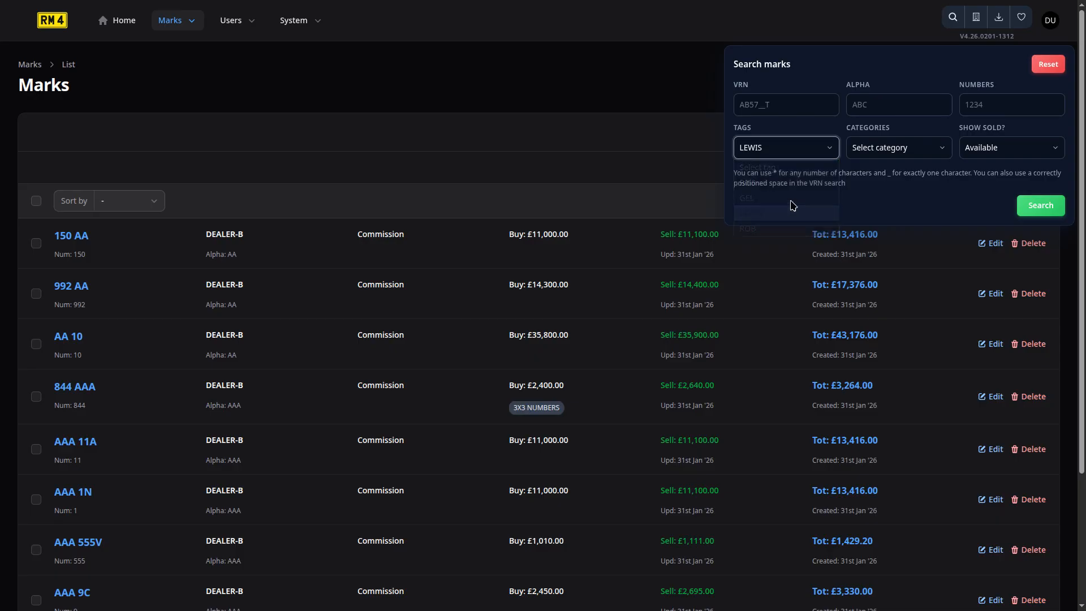
left_click(892, 154)
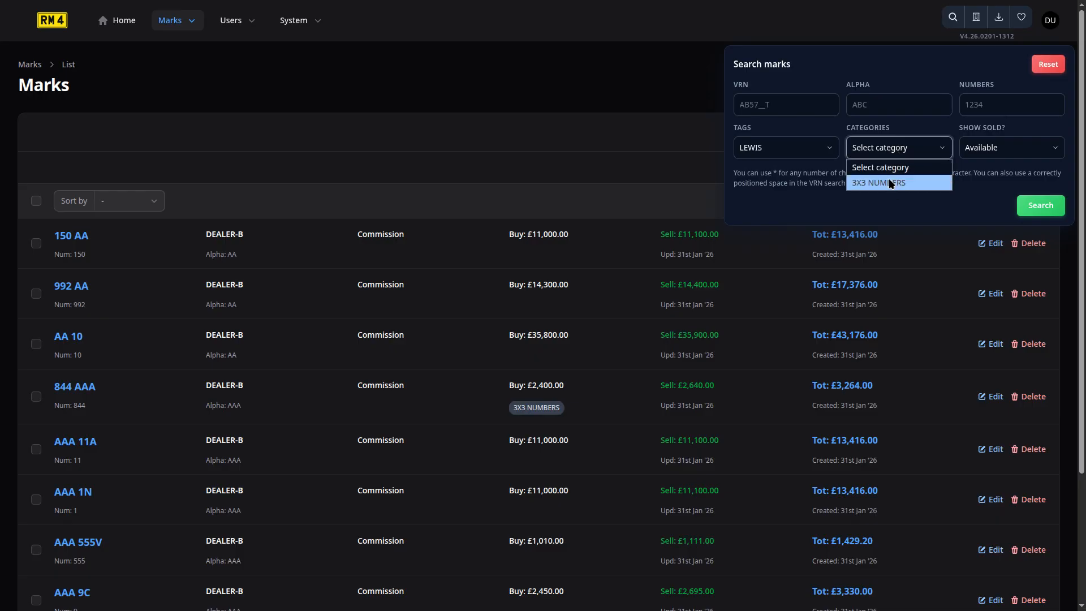
left_click(889, 183)
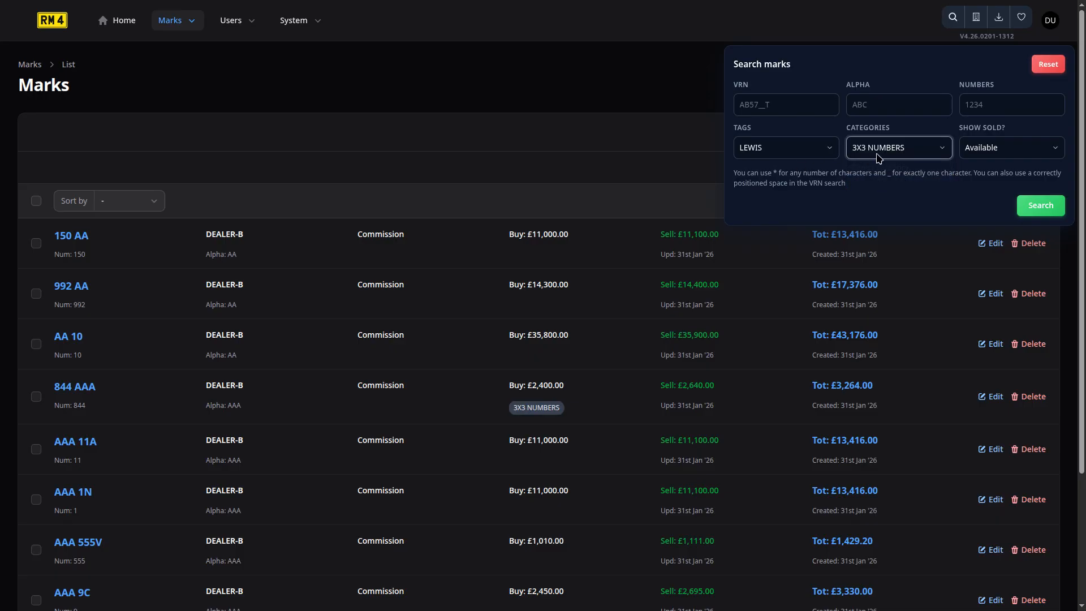
left_click(877, 156)
left_click(873, 164)
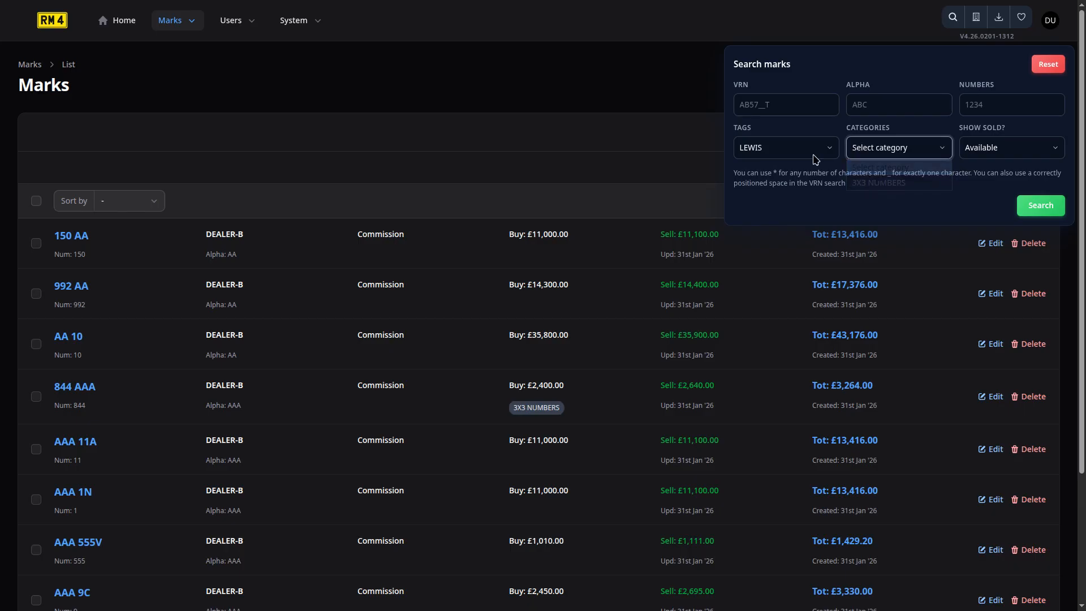
left_click(1040, 210)
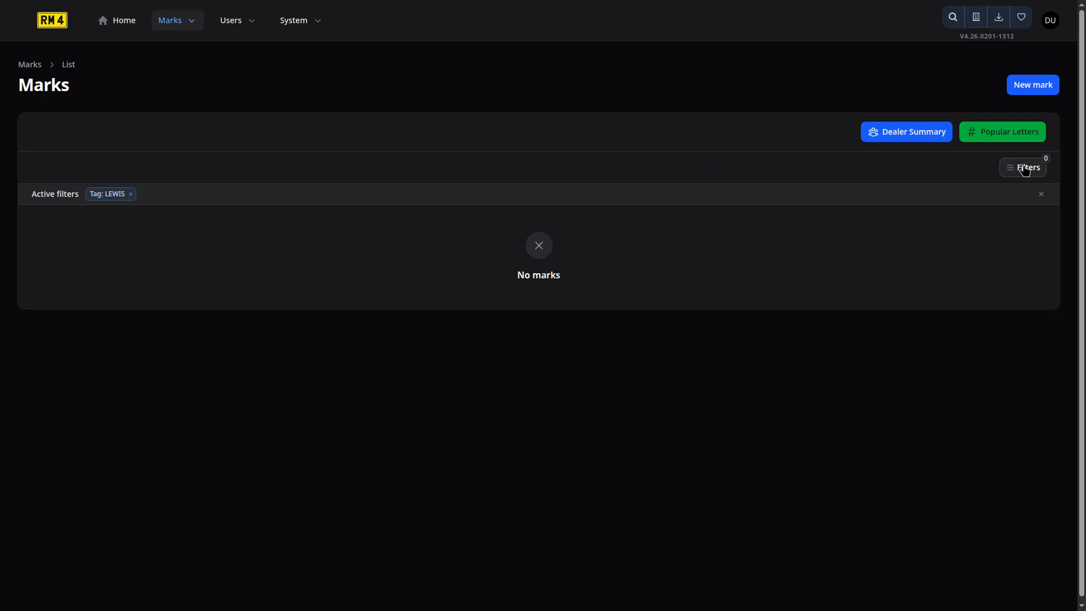
left_click(939, 136)
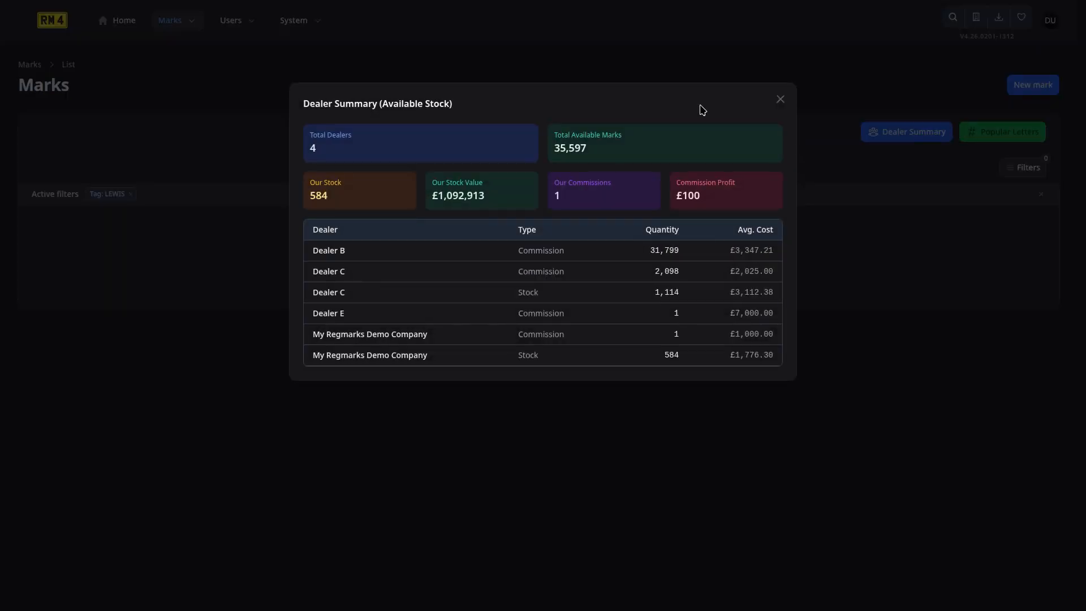
left_click(783, 102)
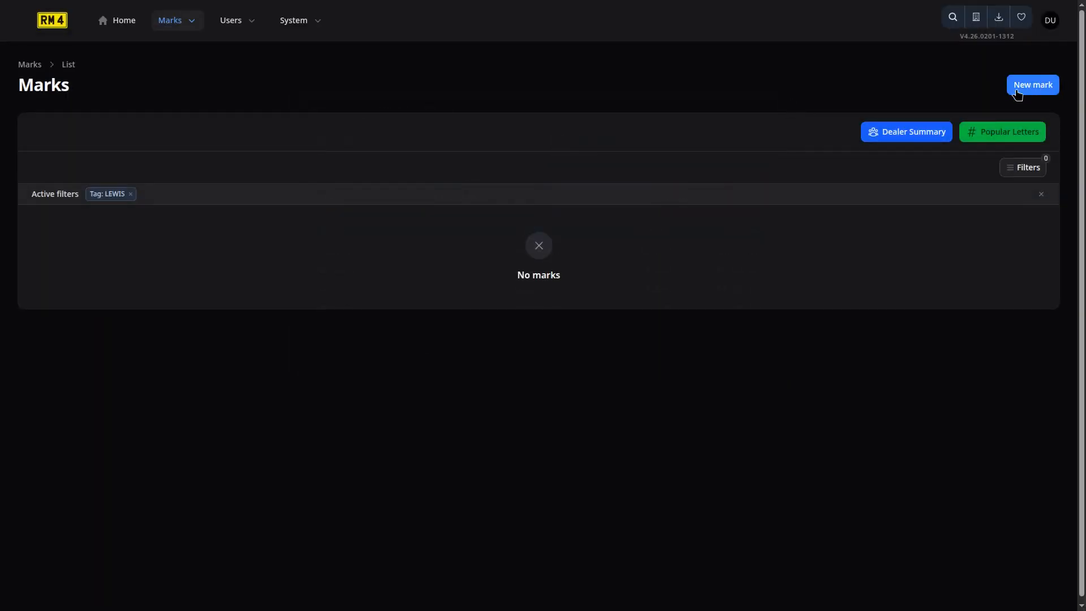
Rerun the LEWIS tag search with Show Sold set to Both, then open the Filters dialog.
left_click(953, 18)
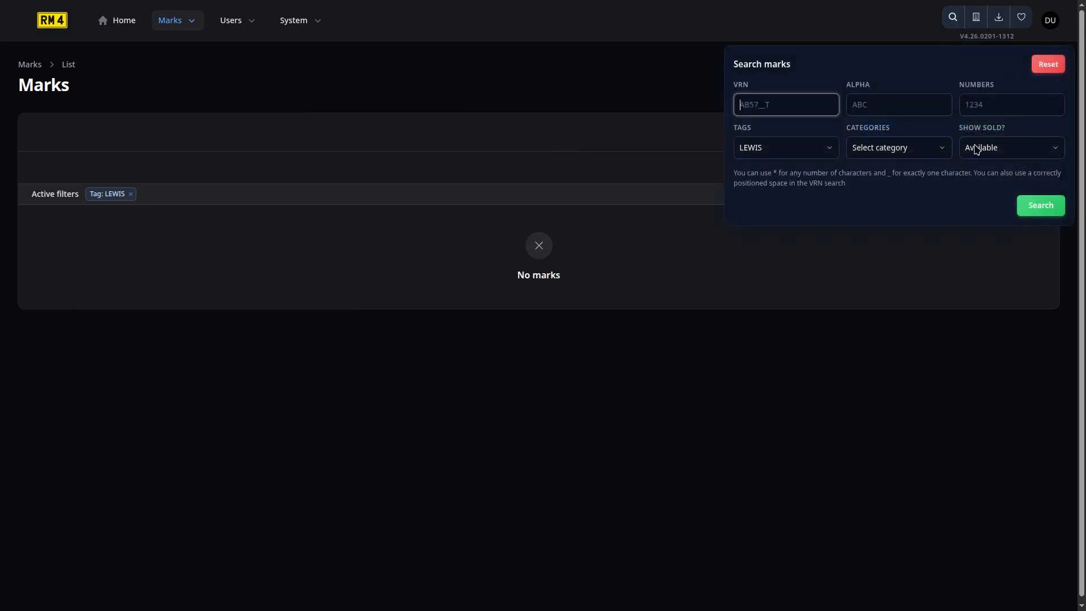
left_click(978, 149)
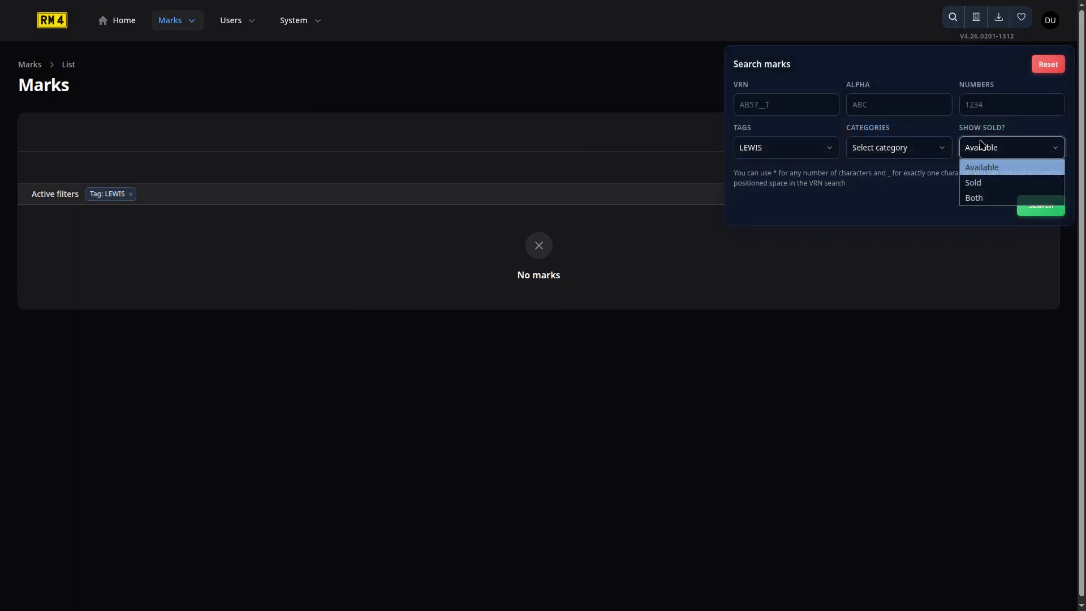
left_click(988, 193)
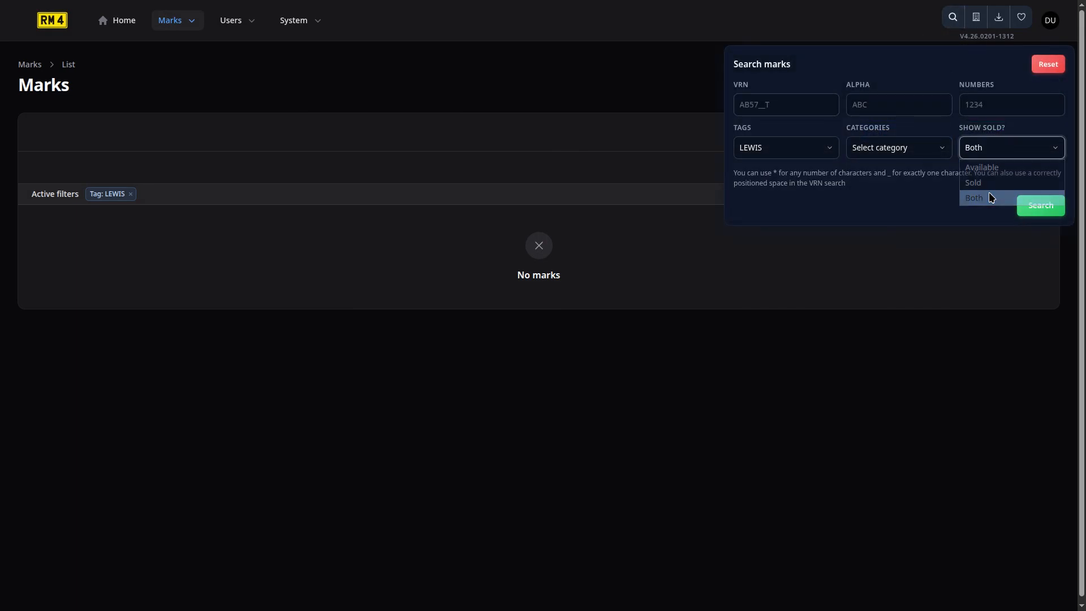
left_click(1056, 208)
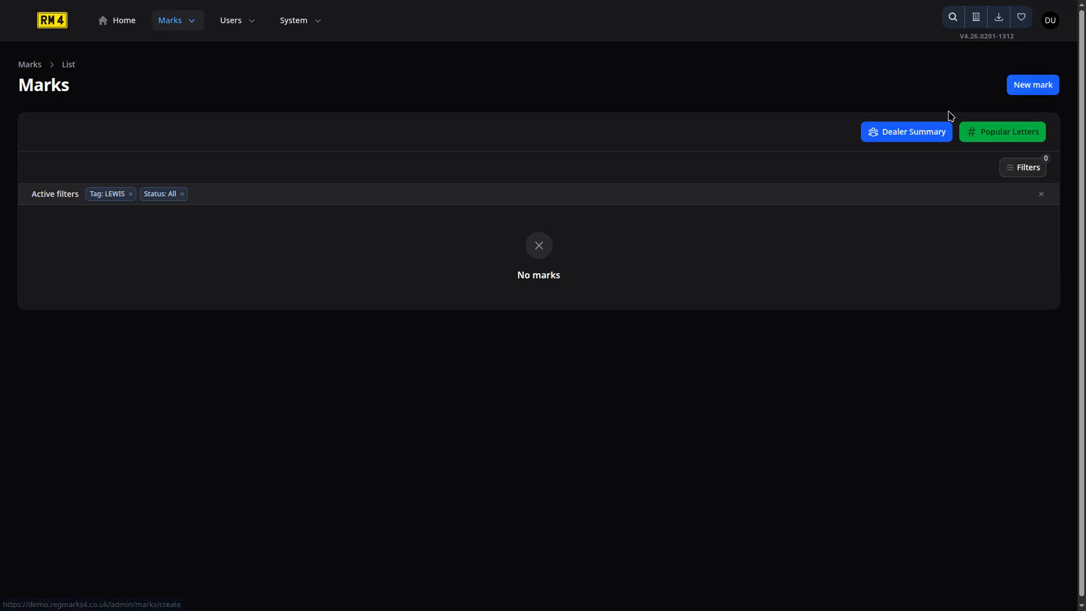
left_click(953, 17)
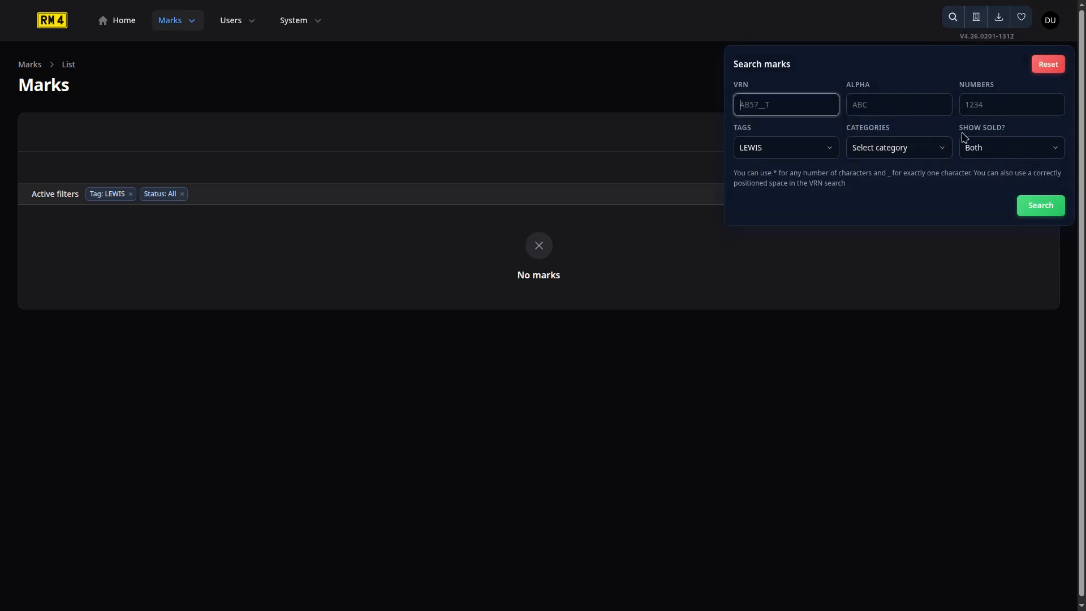
left_click(972, 255)
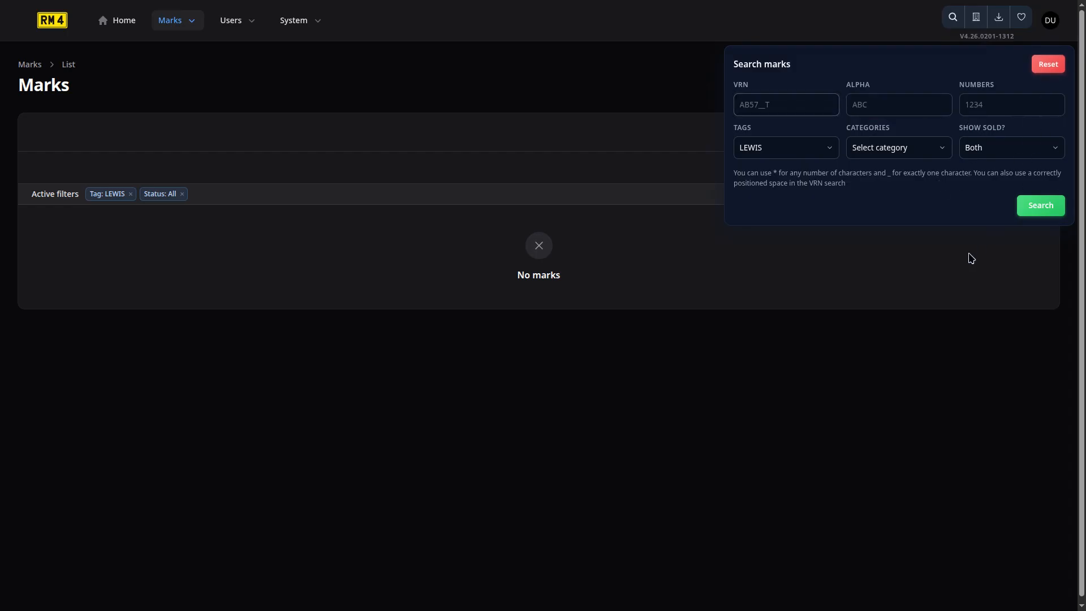
left_click(1034, 174)
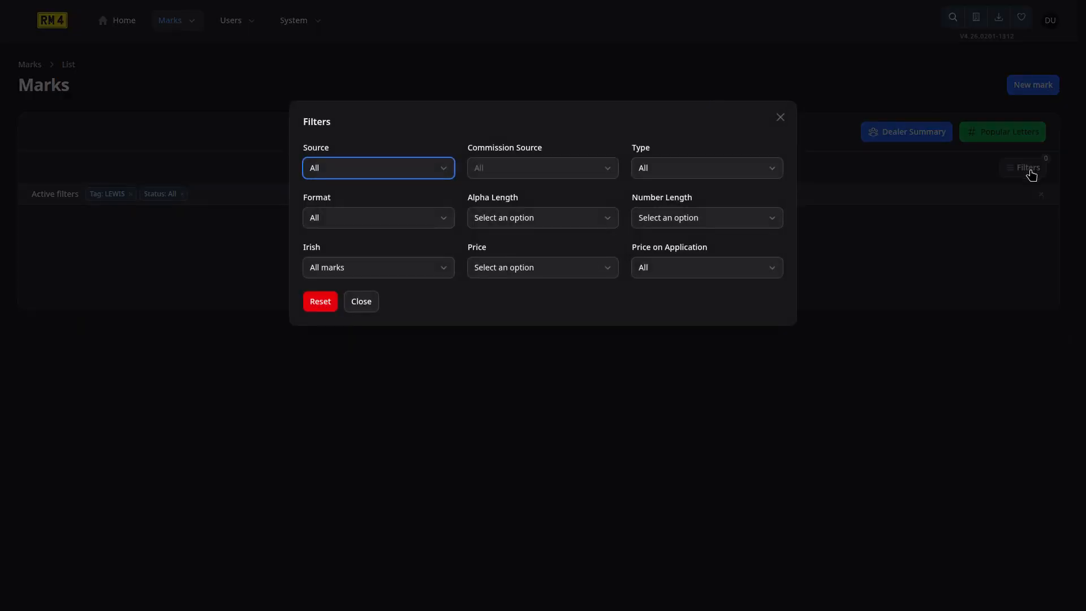
Review the Source, Commission, Type and Format filter choices, leaving them at All.
left_click(381, 168)
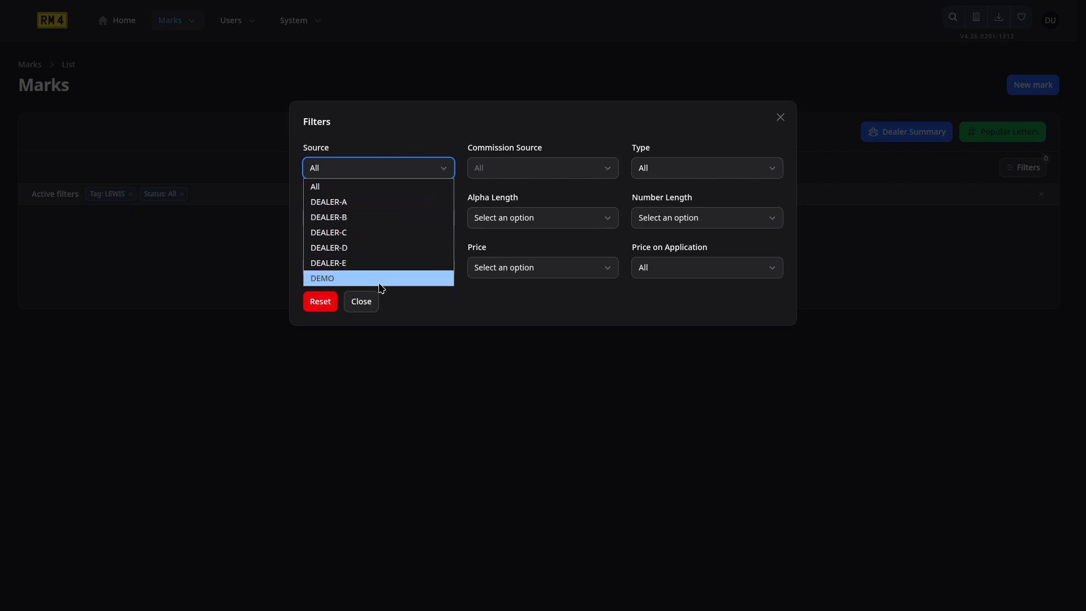
left_click(540, 172)
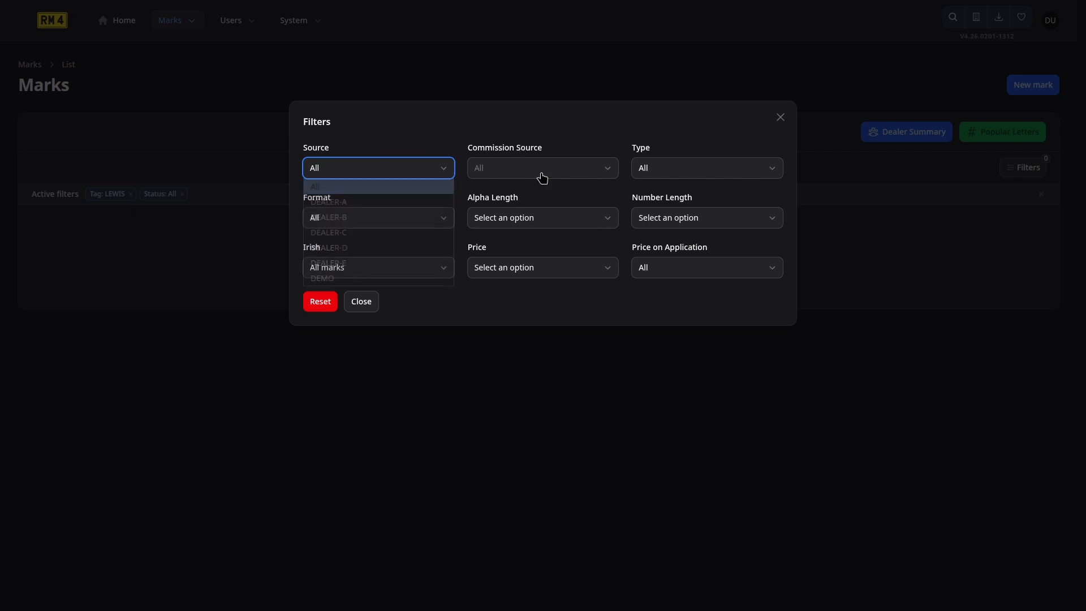
left_click(543, 176)
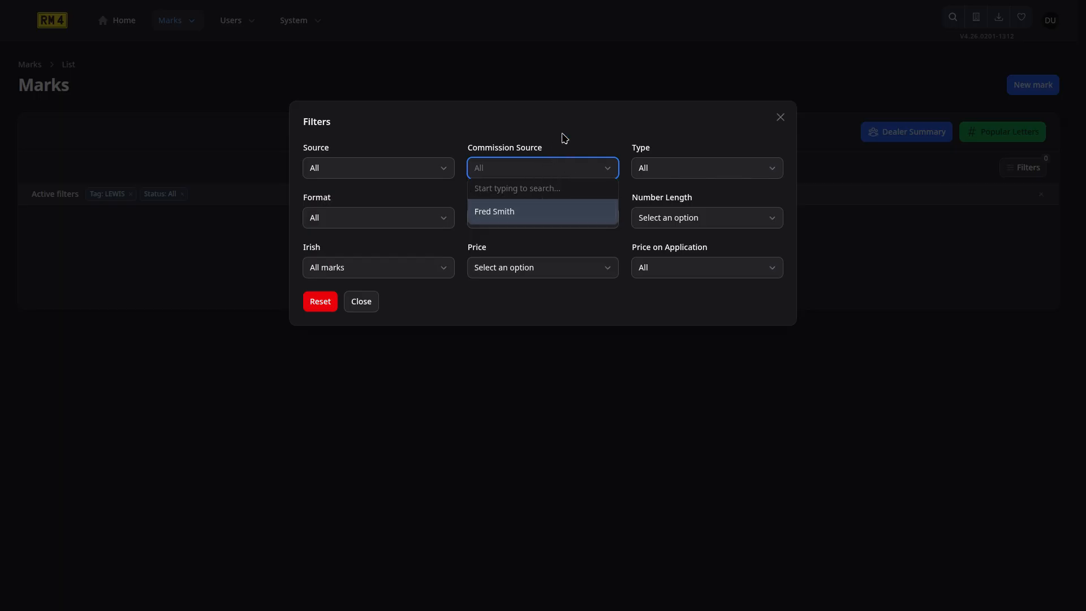
left_click(683, 164)
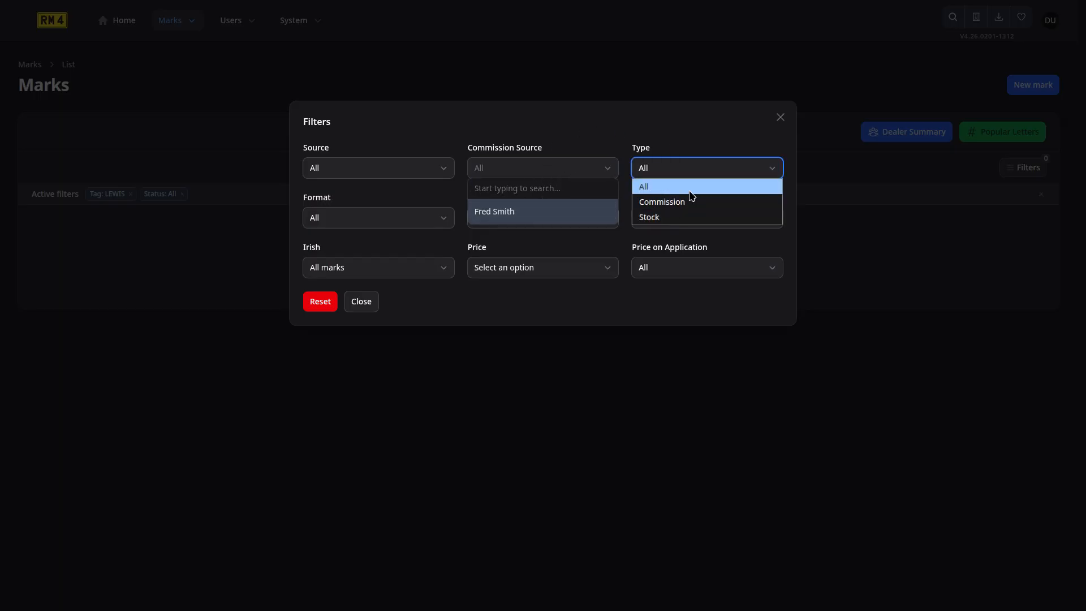
left_click(686, 138)
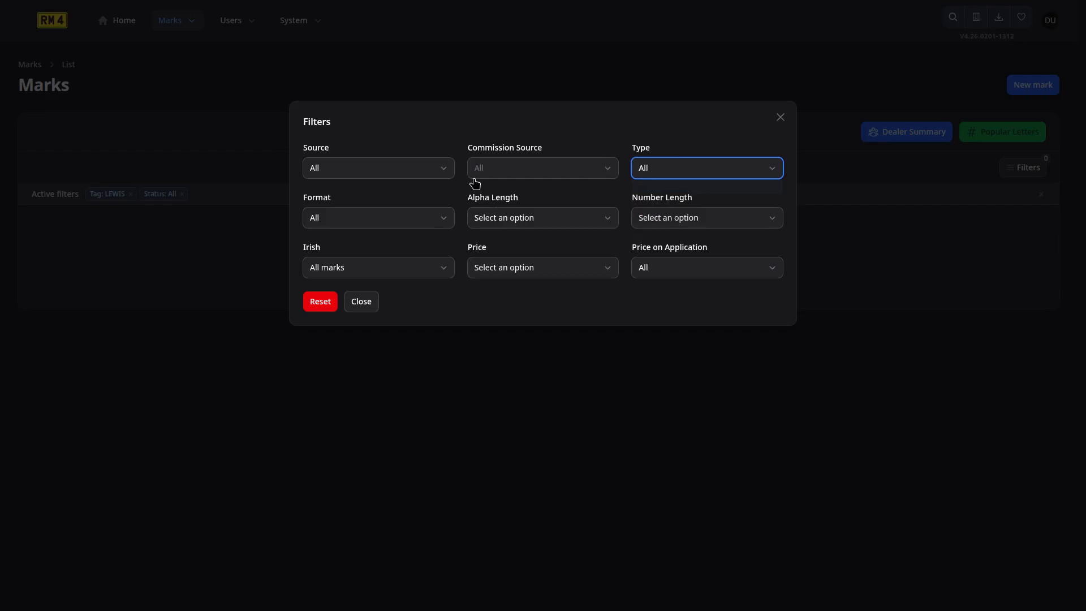
left_click(427, 218)
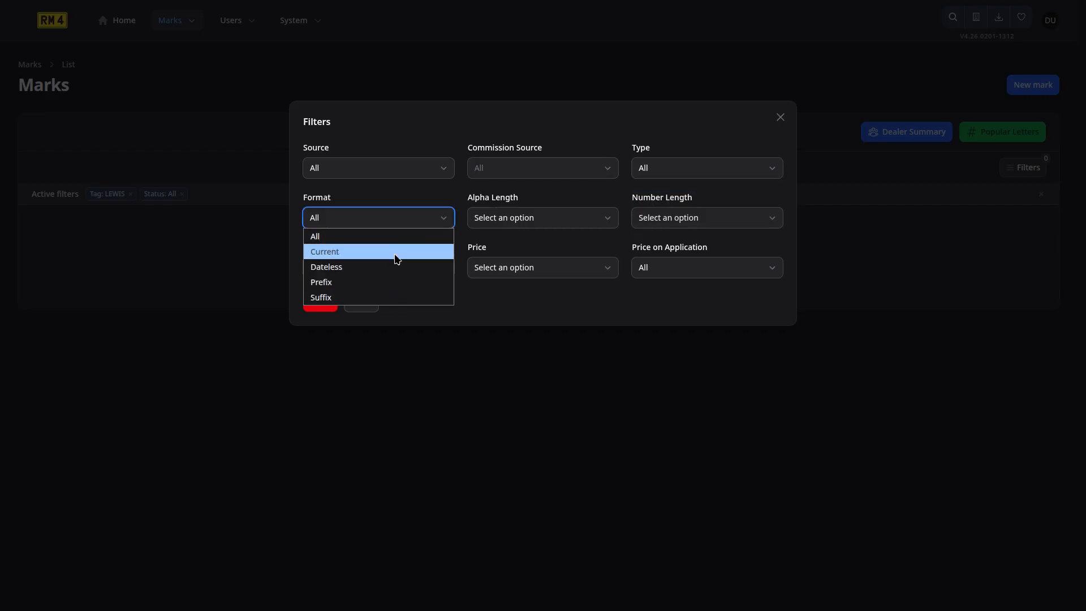
left_click(576, 229)
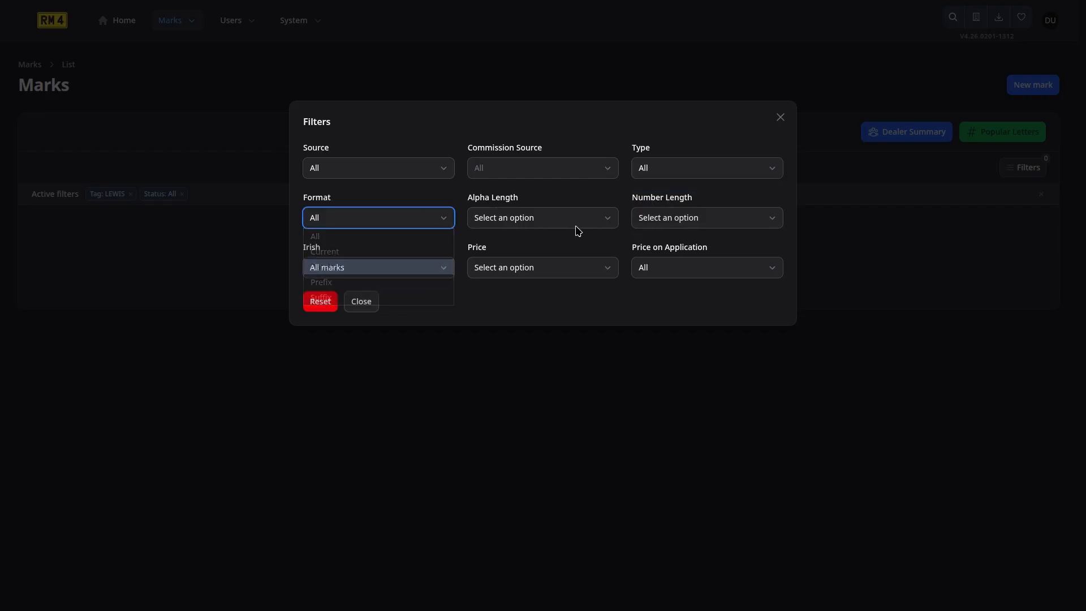
Set Alpha Length to 2, leave Number Length, Irish, Price and Price on Application unchanged, and close.
left_click(574, 225)
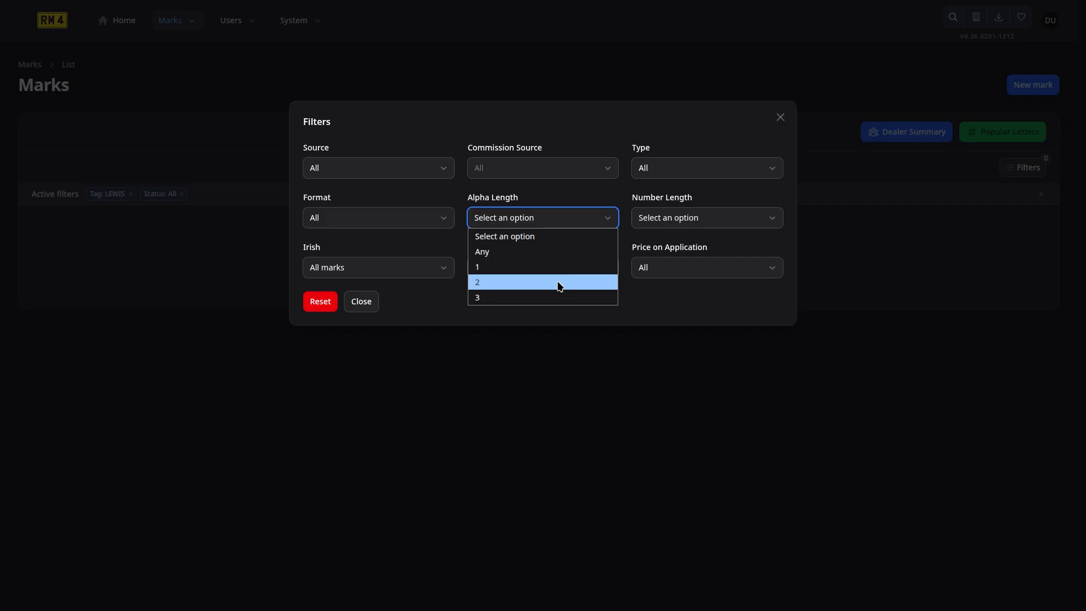
left_click(559, 286)
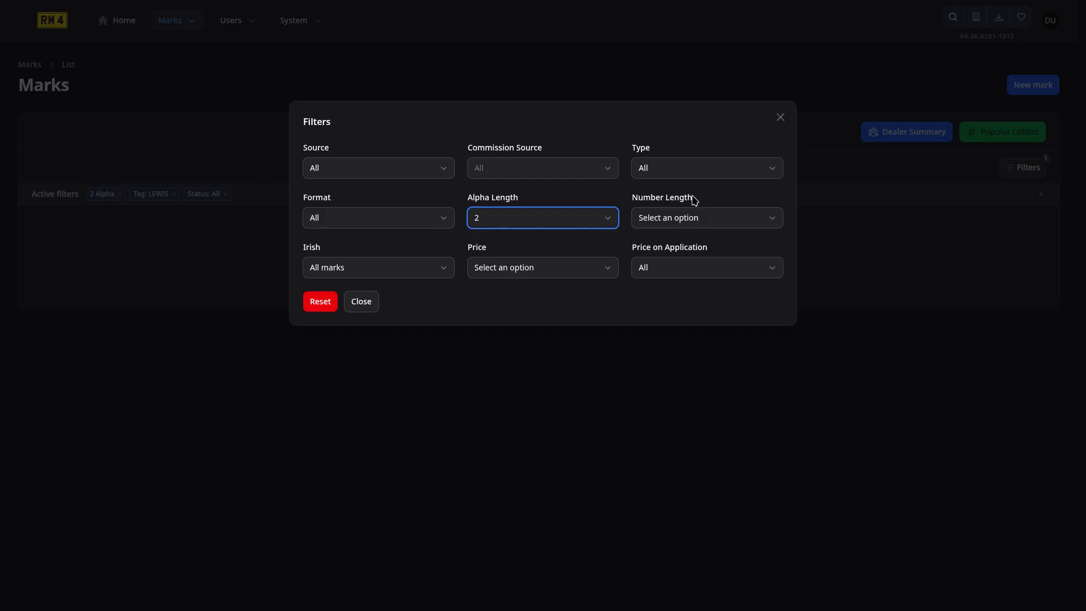
left_click(696, 218)
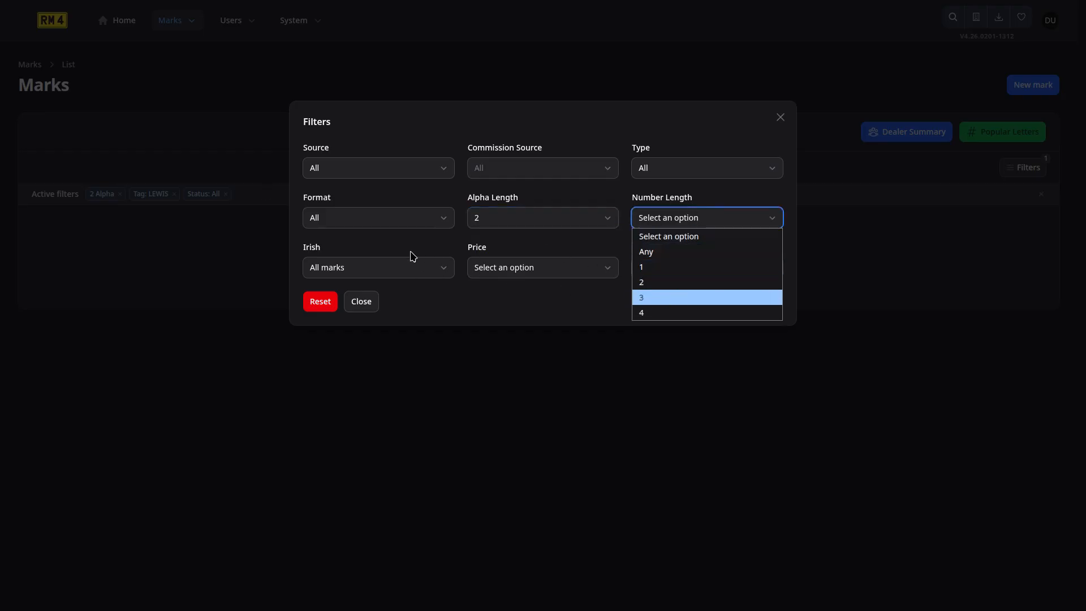
left_click(391, 276)
left_click(393, 277)
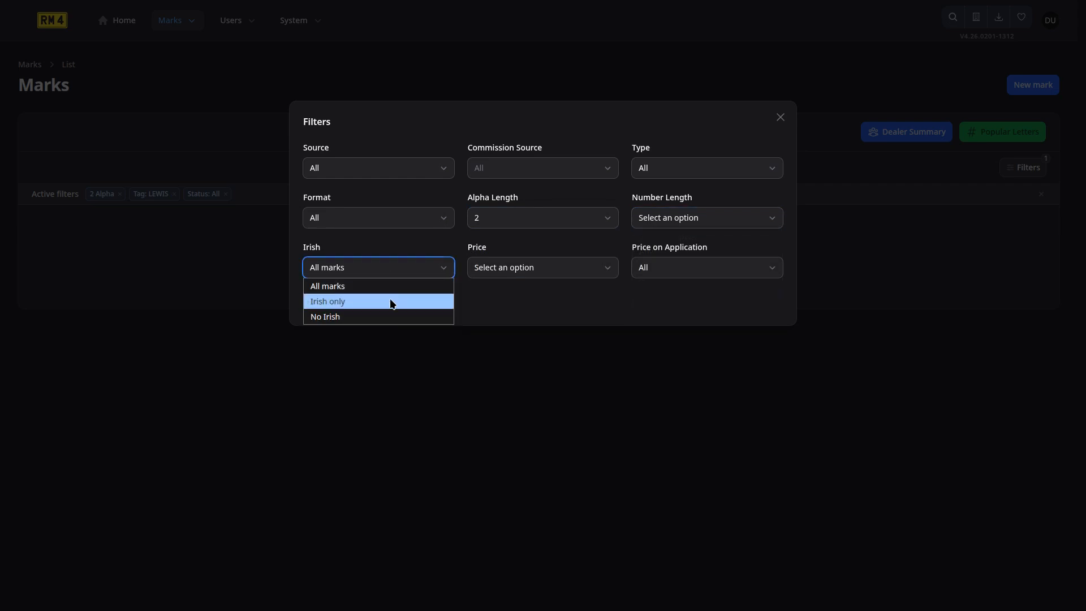
left_click(548, 274)
left_click(548, 274)
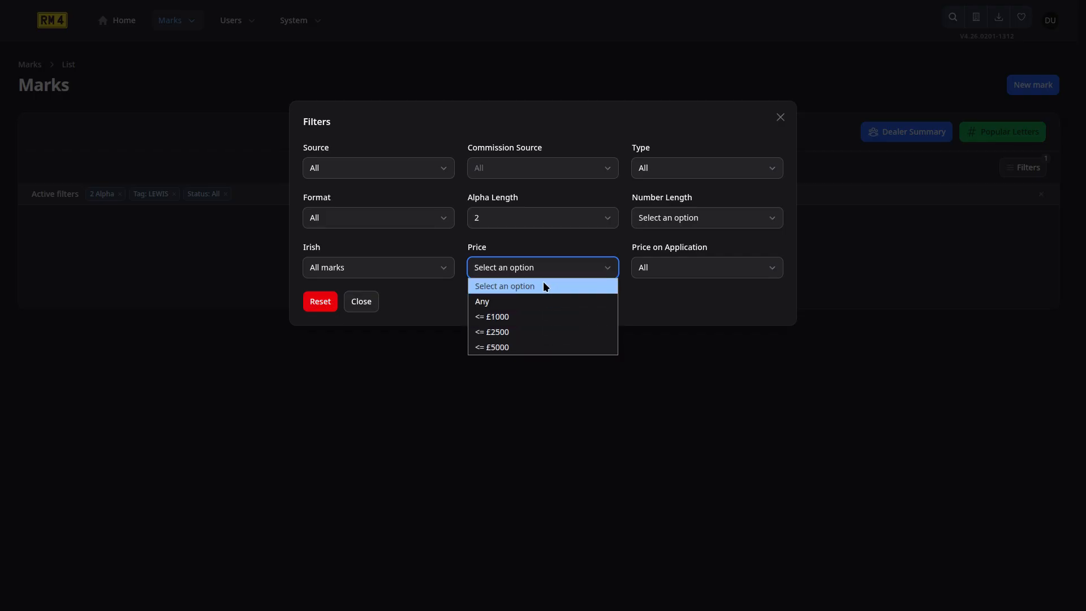
left_click(696, 269)
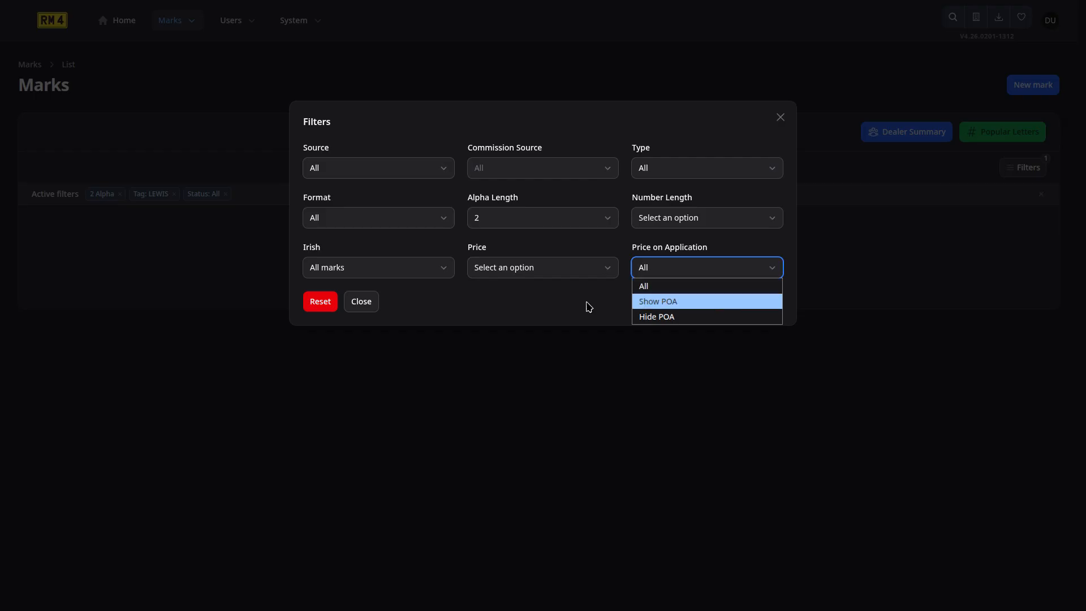
left_click(547, 321)
left_click(361, 301)
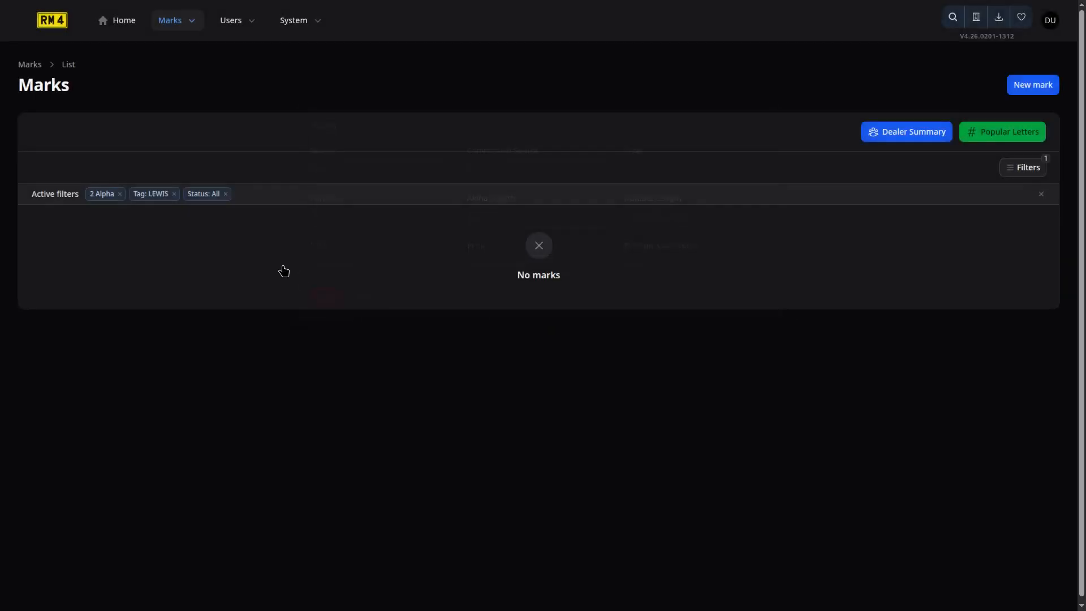
Remove the Tag: LEWIS filter to list 1,153 two-letter marks, then reopen Search marks.
left_click(175, 195)
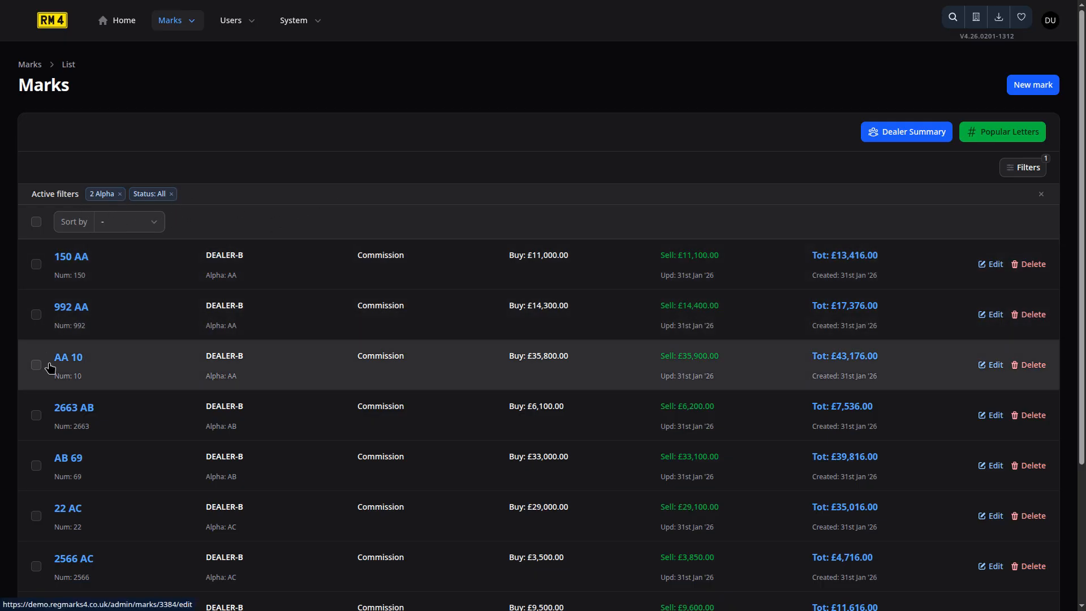
scroll(94, 429, "down", 3)
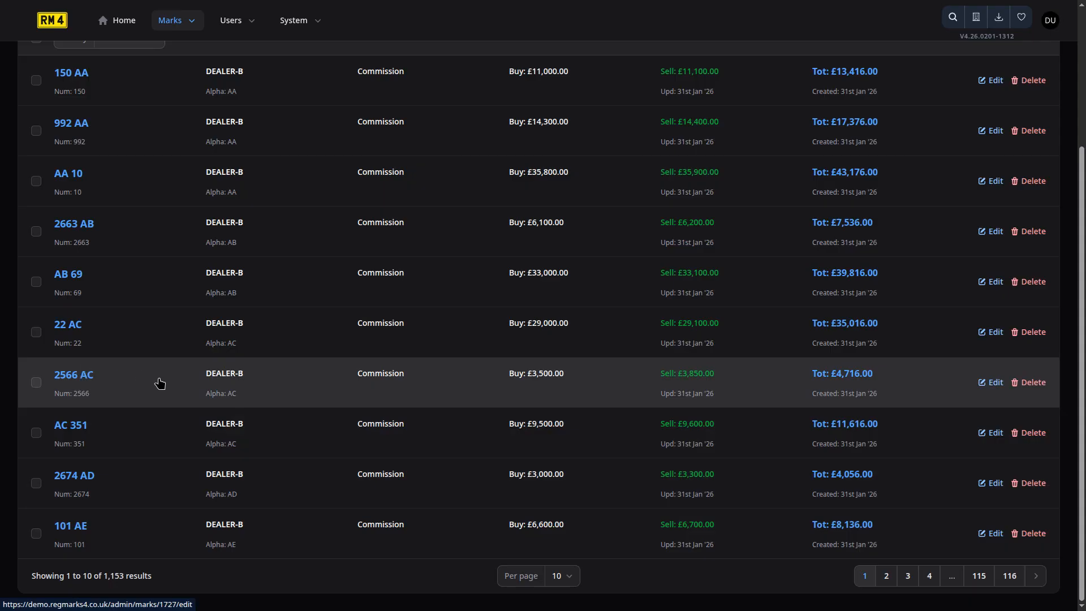
scroll(452, 356, "up", 1)
scroll(412, 407, "up", 3)
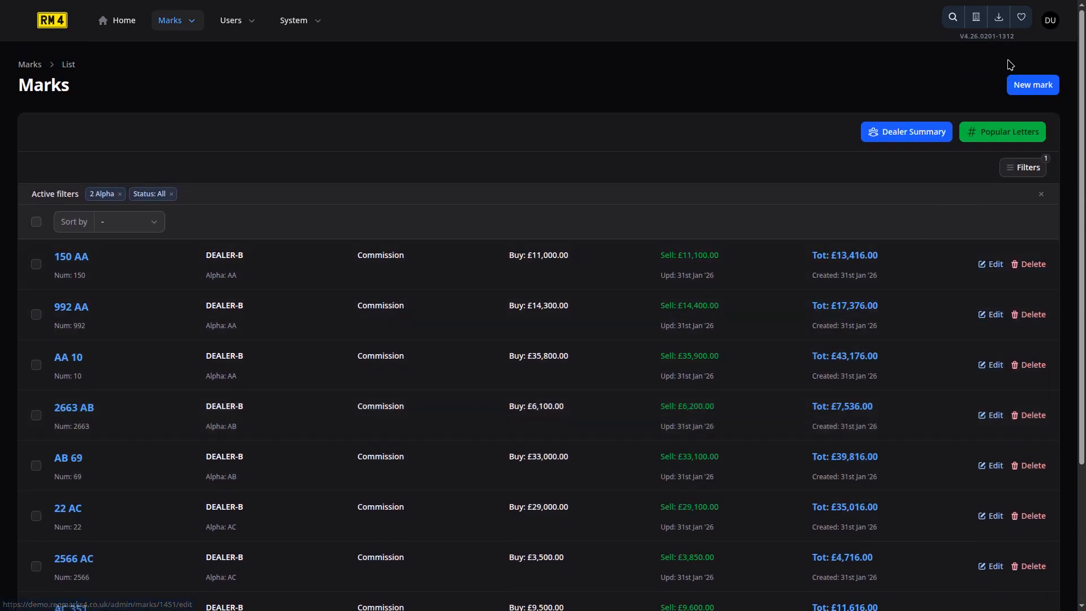
left_click(948, 24)
Search the Marks list by ALPHA letters AC, narrowing it to three marks.
left_click(882, 109)
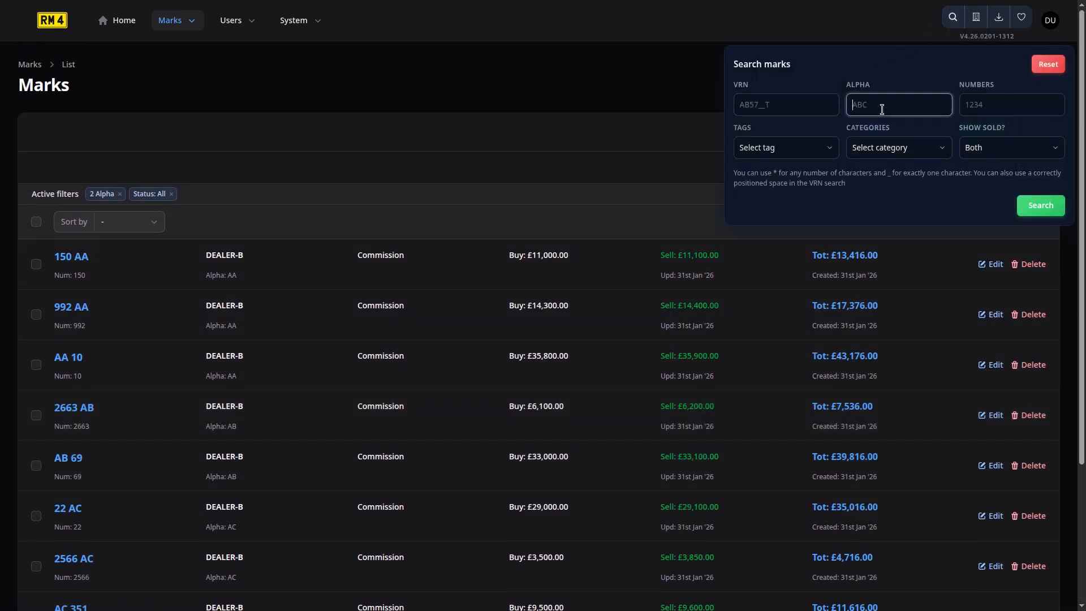
type("AC")
left_click(1030, 203)
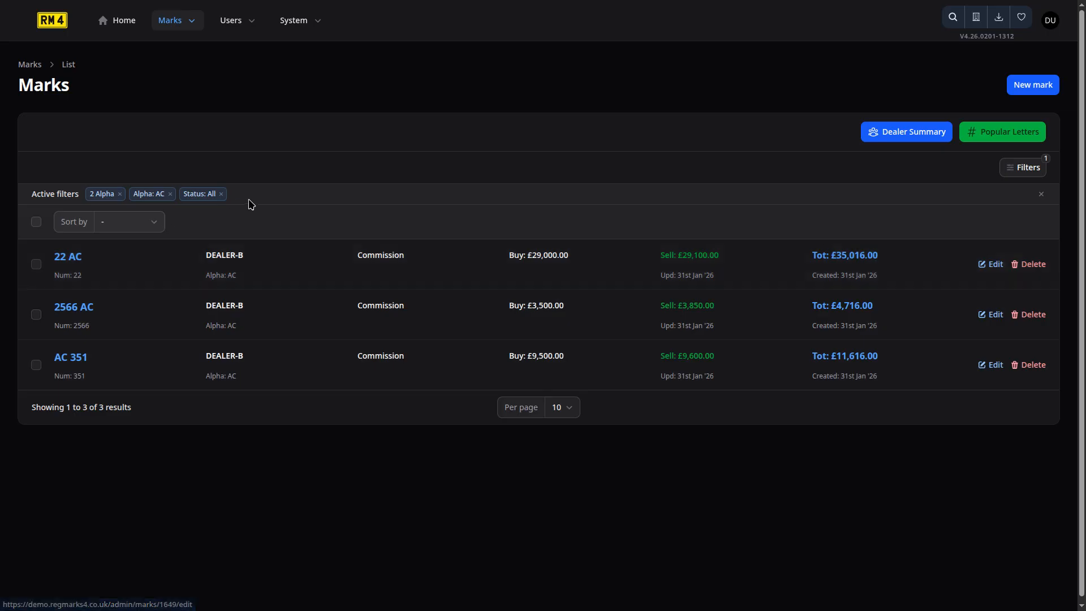
Check the Sort by choices without changing them, then remove the Alpha: AC filter chip.
left_click(139, 222)
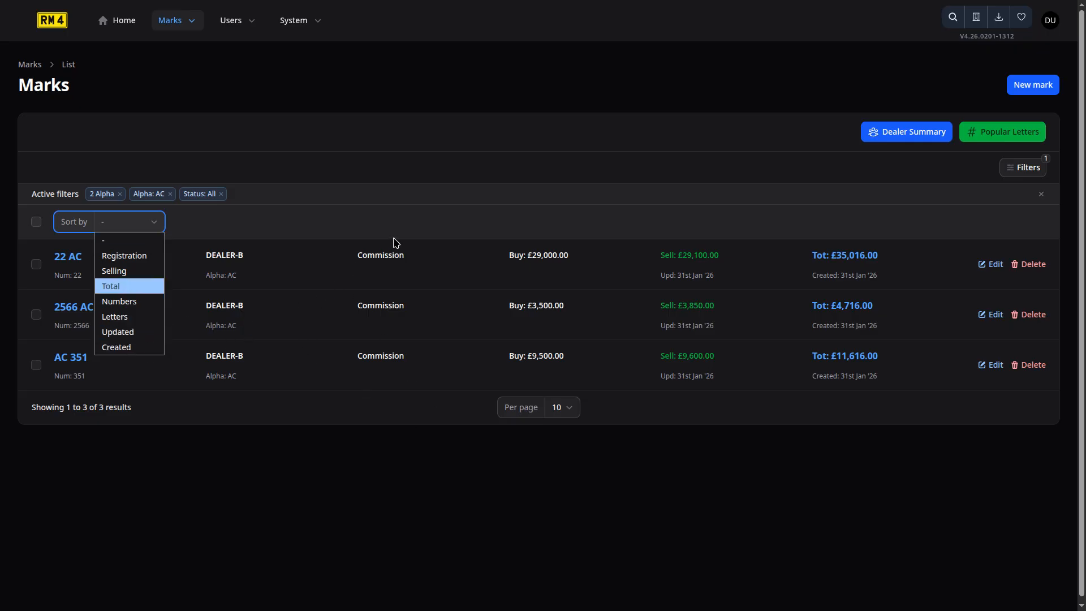
left_click(416, 217)
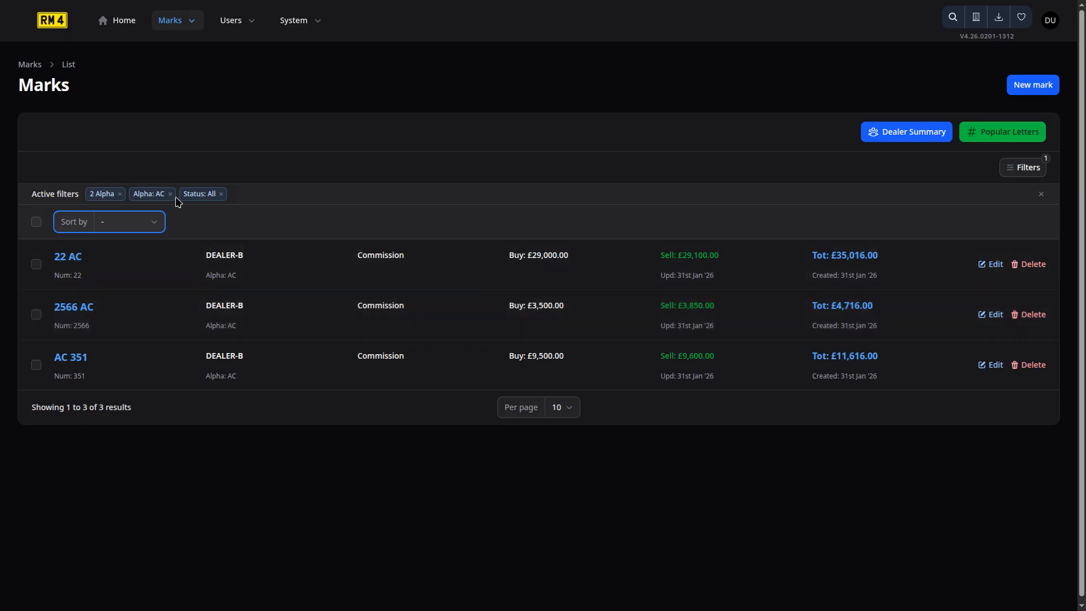
left_click(168, 195)
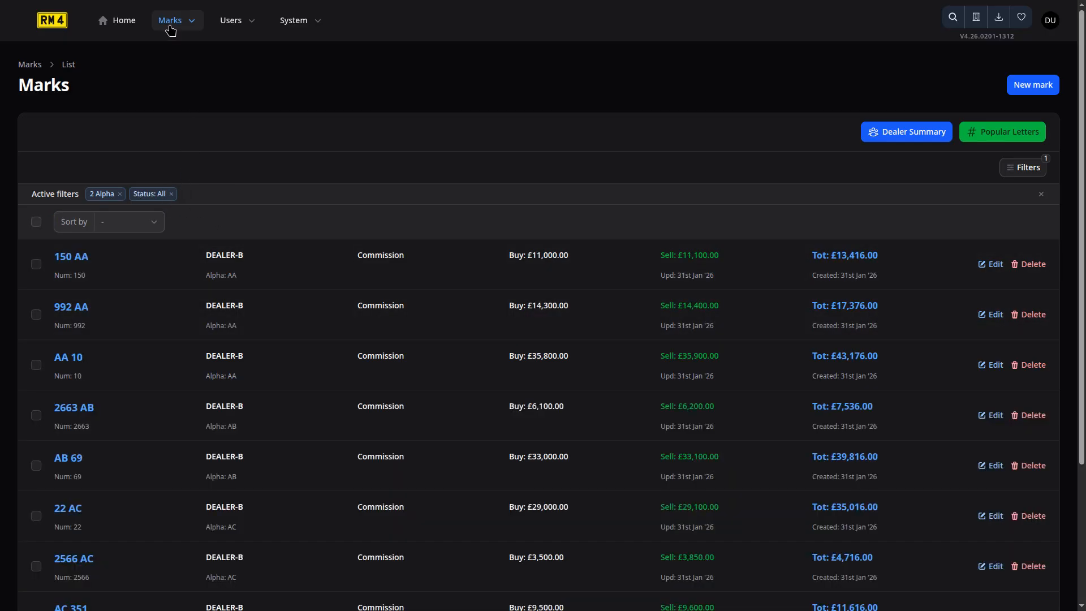
left_click(170, 25)
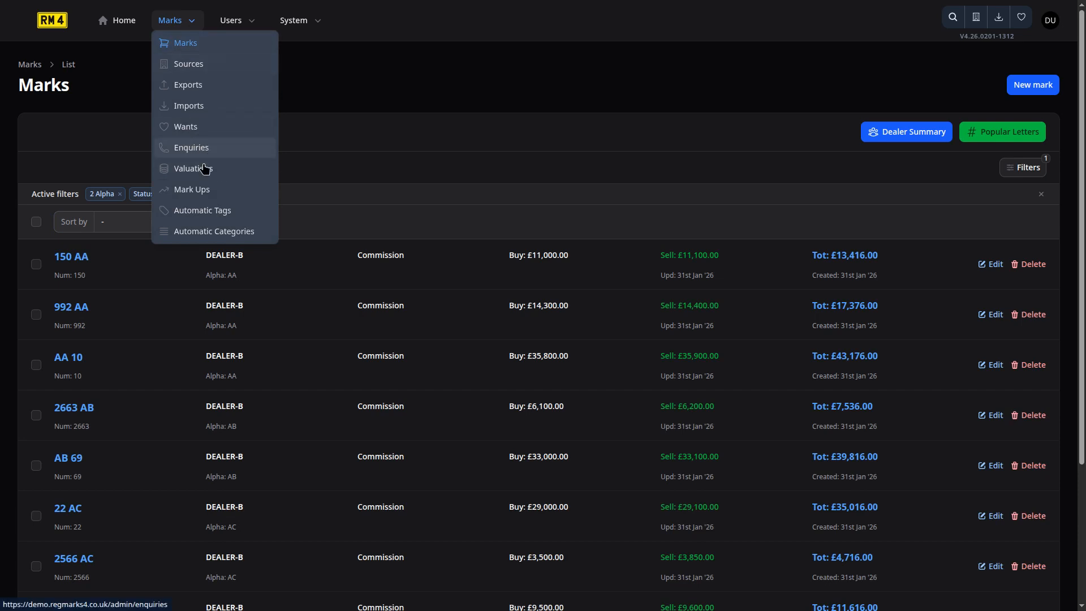
Choose Automatic Tags from the Marks menu to list the BOB and ROB patterns.
left_click(212, 214)
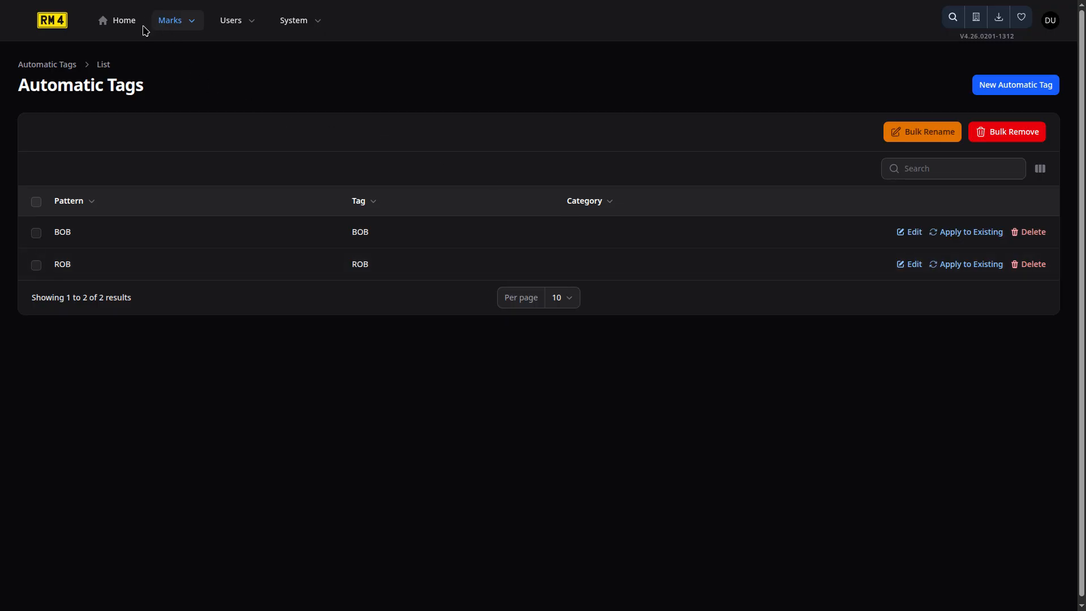
left_click(285, 25)
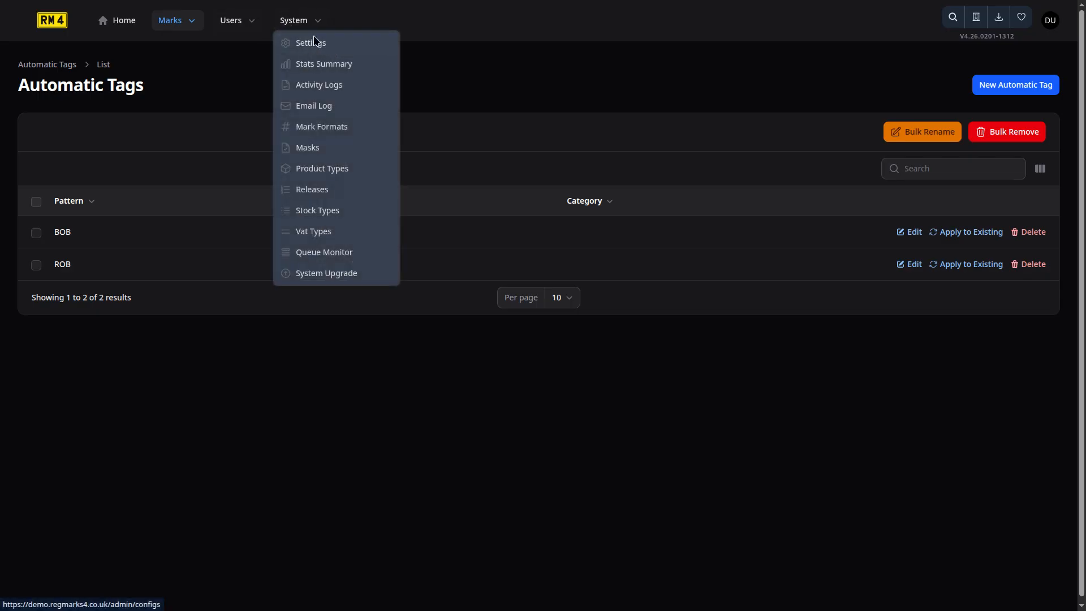
left_click(253, 70)
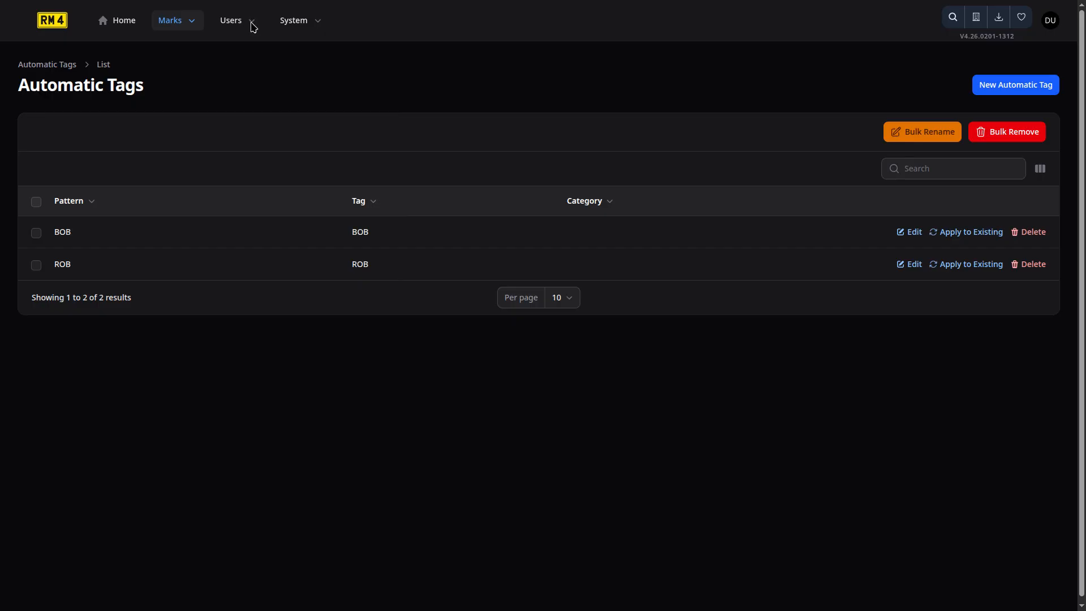
left_click(233, 24)
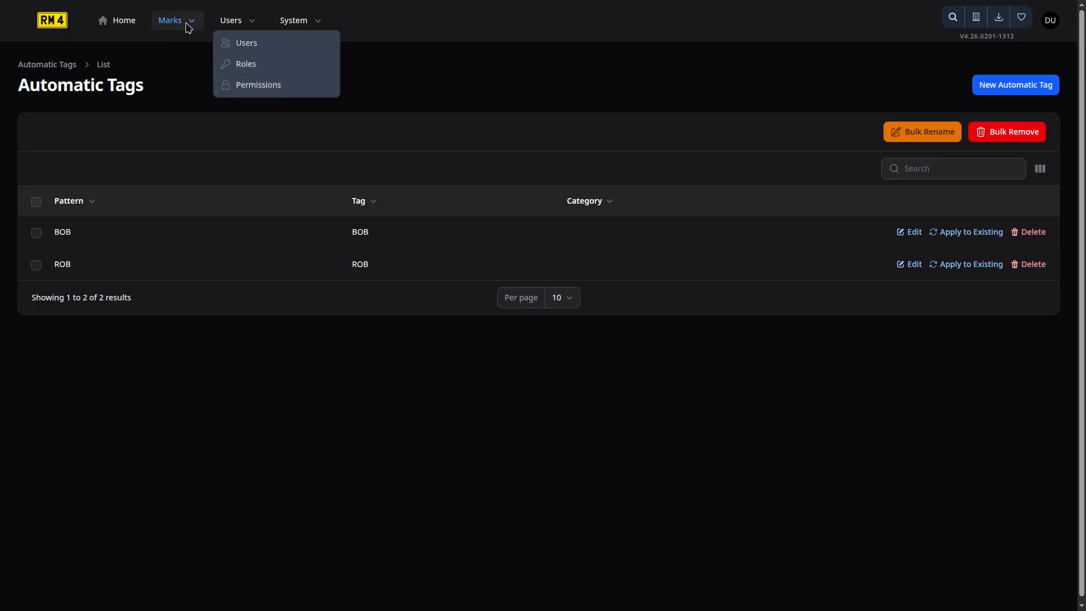
left_click(190, 67)
left_click(184, 28)
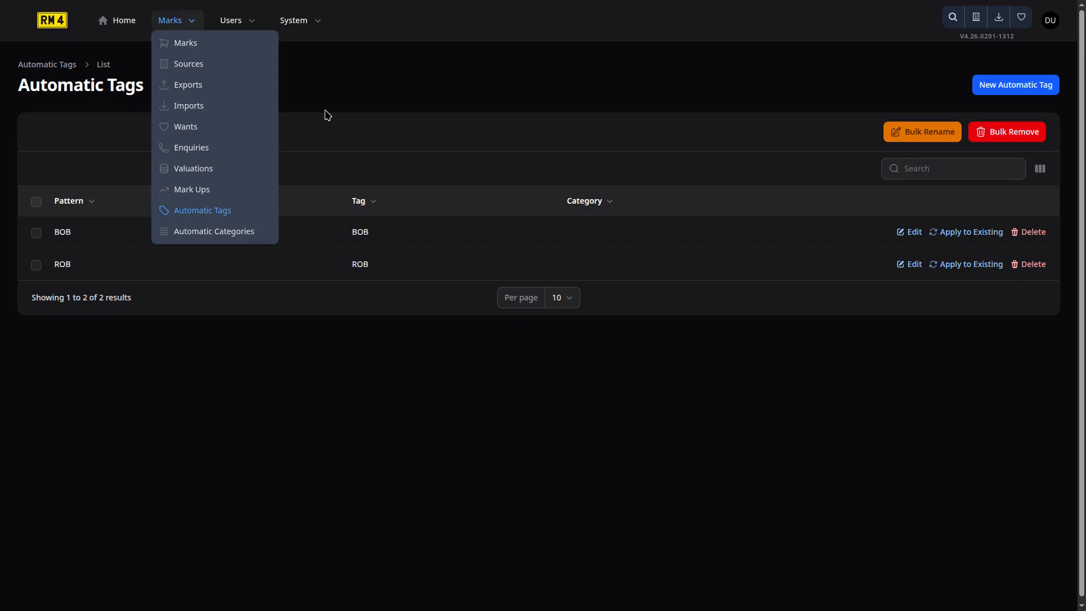
left_click(315, 23)
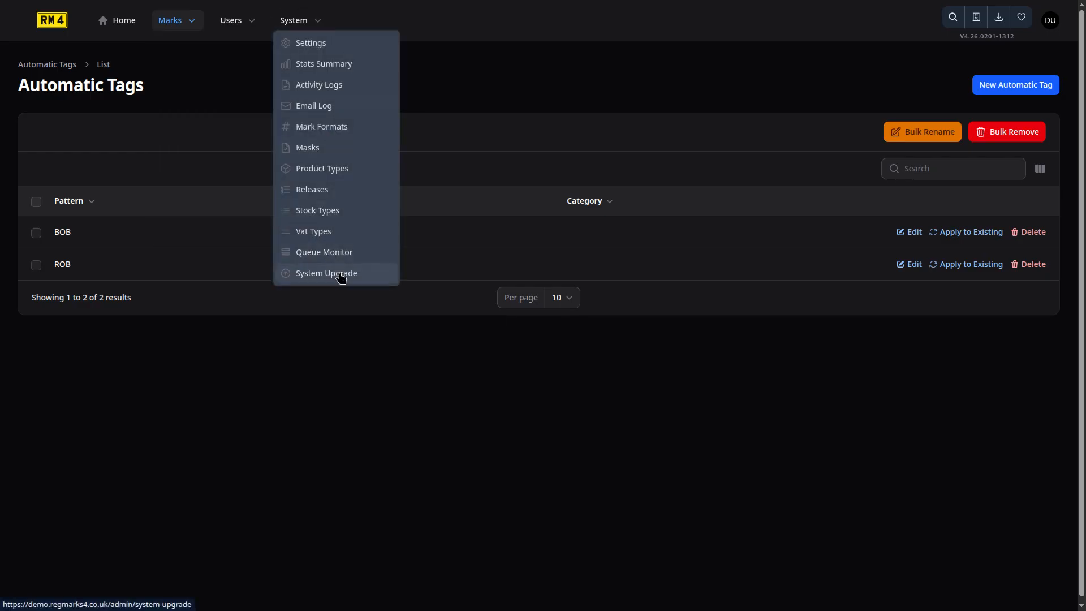
Go to System Upgrade, which reports build 4.26.0201-1312 installed and up to date.
left_click(341, 276)
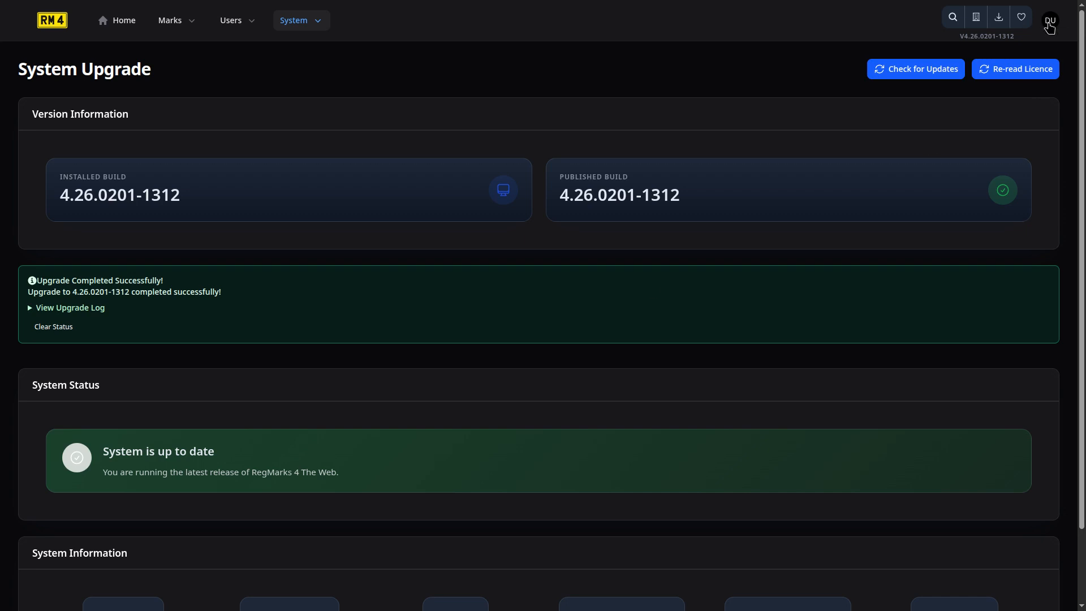
Switch RM4 to the light theme from the DU avatar menu, then return Home to Marks.
left_click(1050, 26)
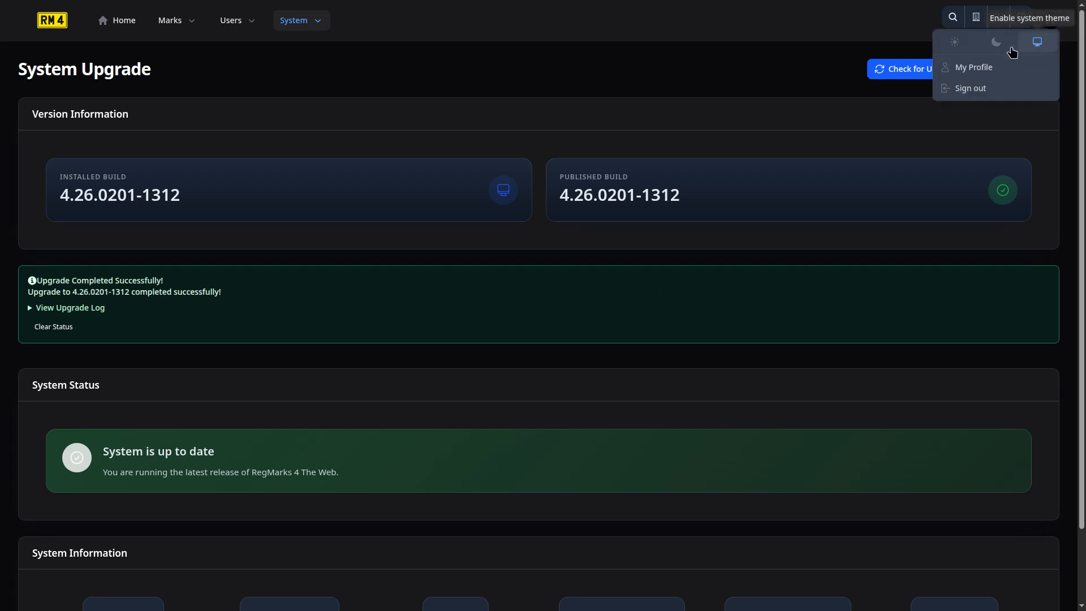
left_click(954, 43)
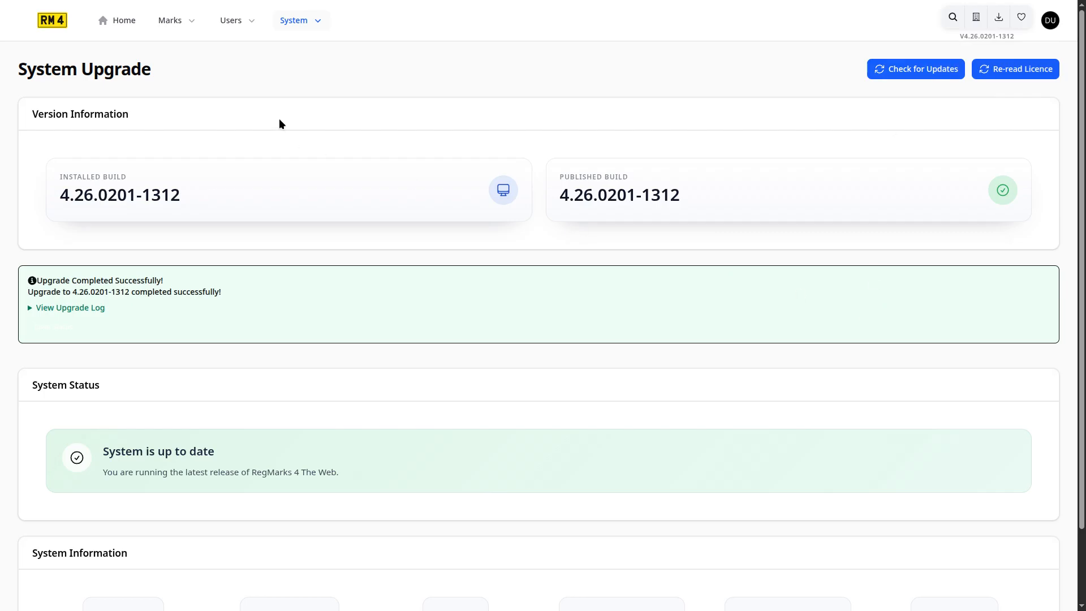
left_click(129, 25)
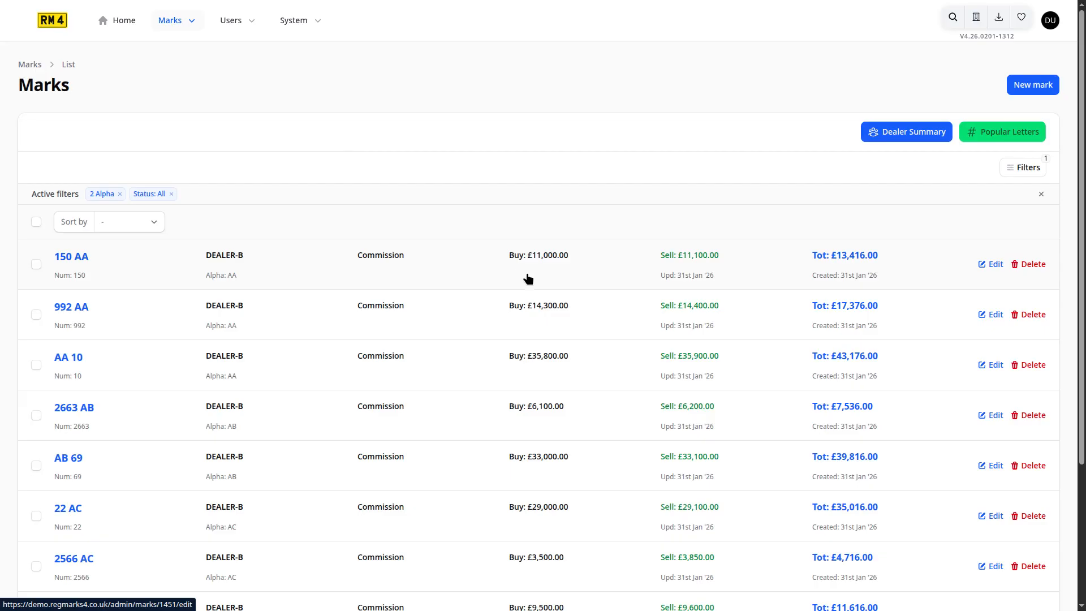